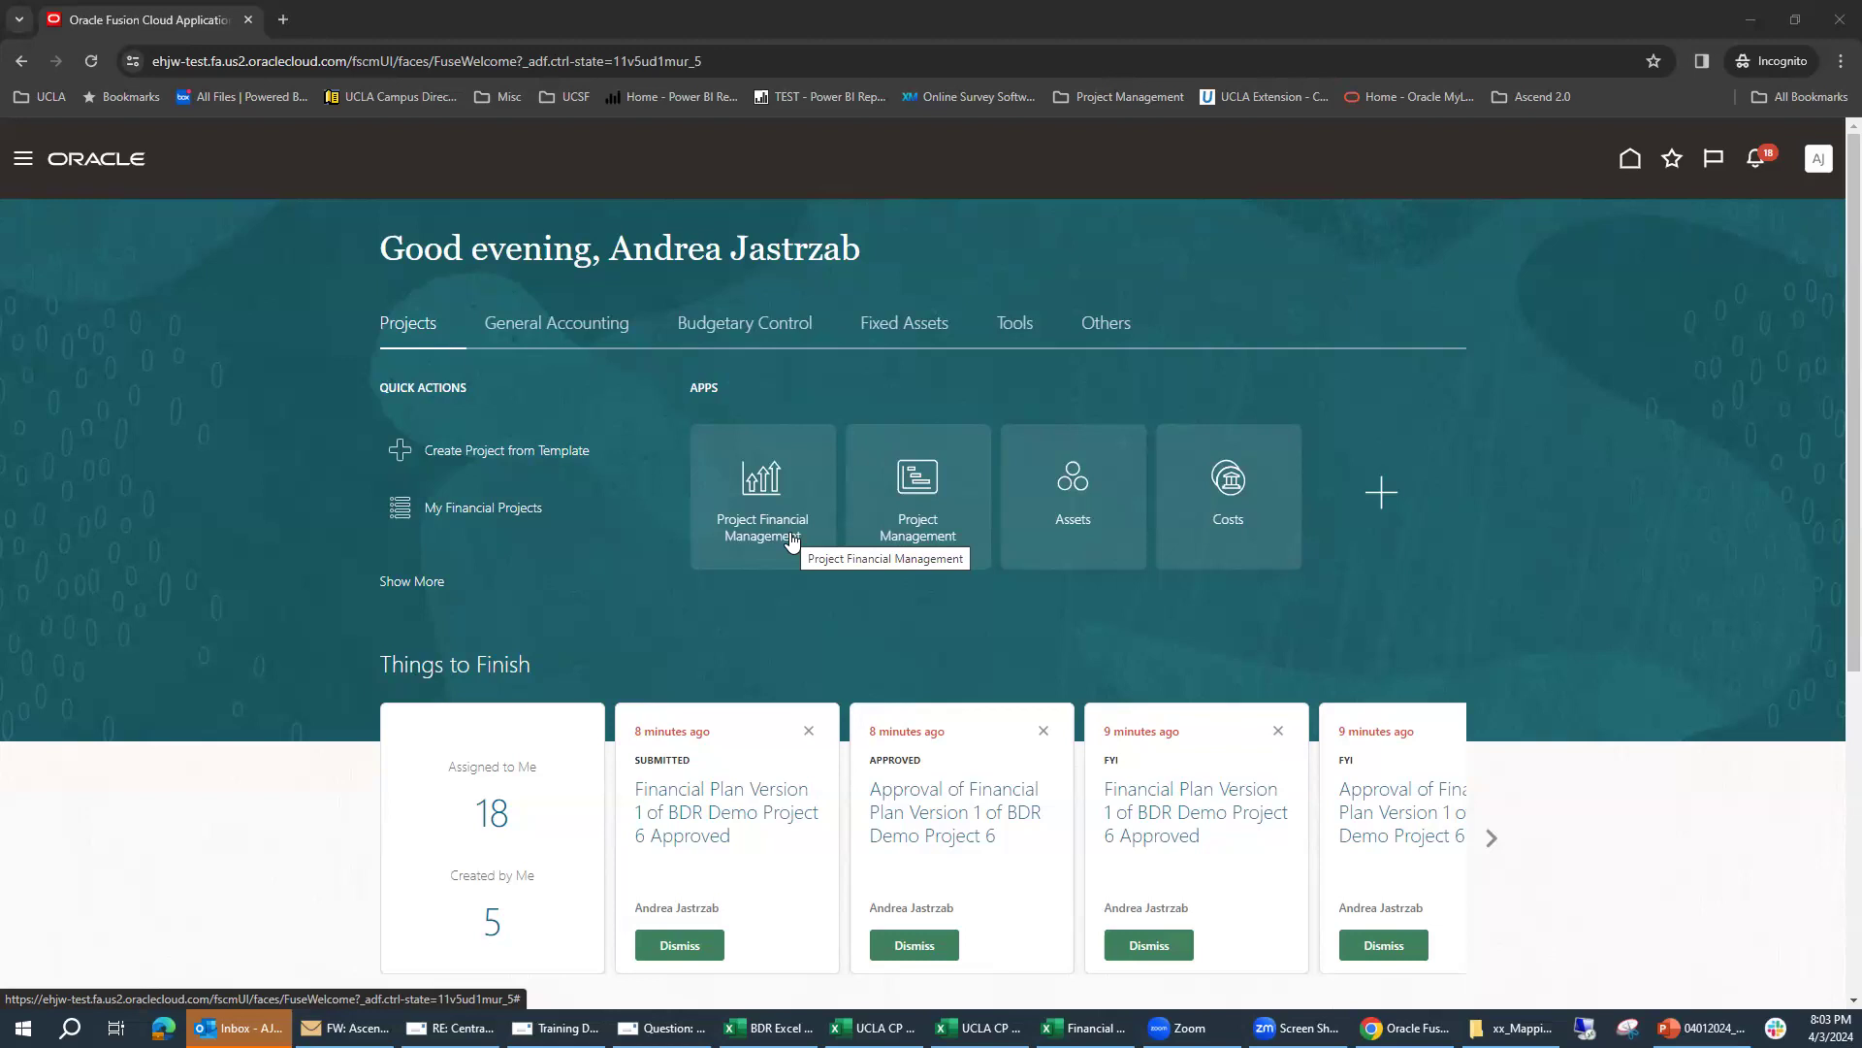
# Step: Open Project Financial Management and start a new project from the CP_Single-Multiple FundSource template
pyautogui.click(762, 489)
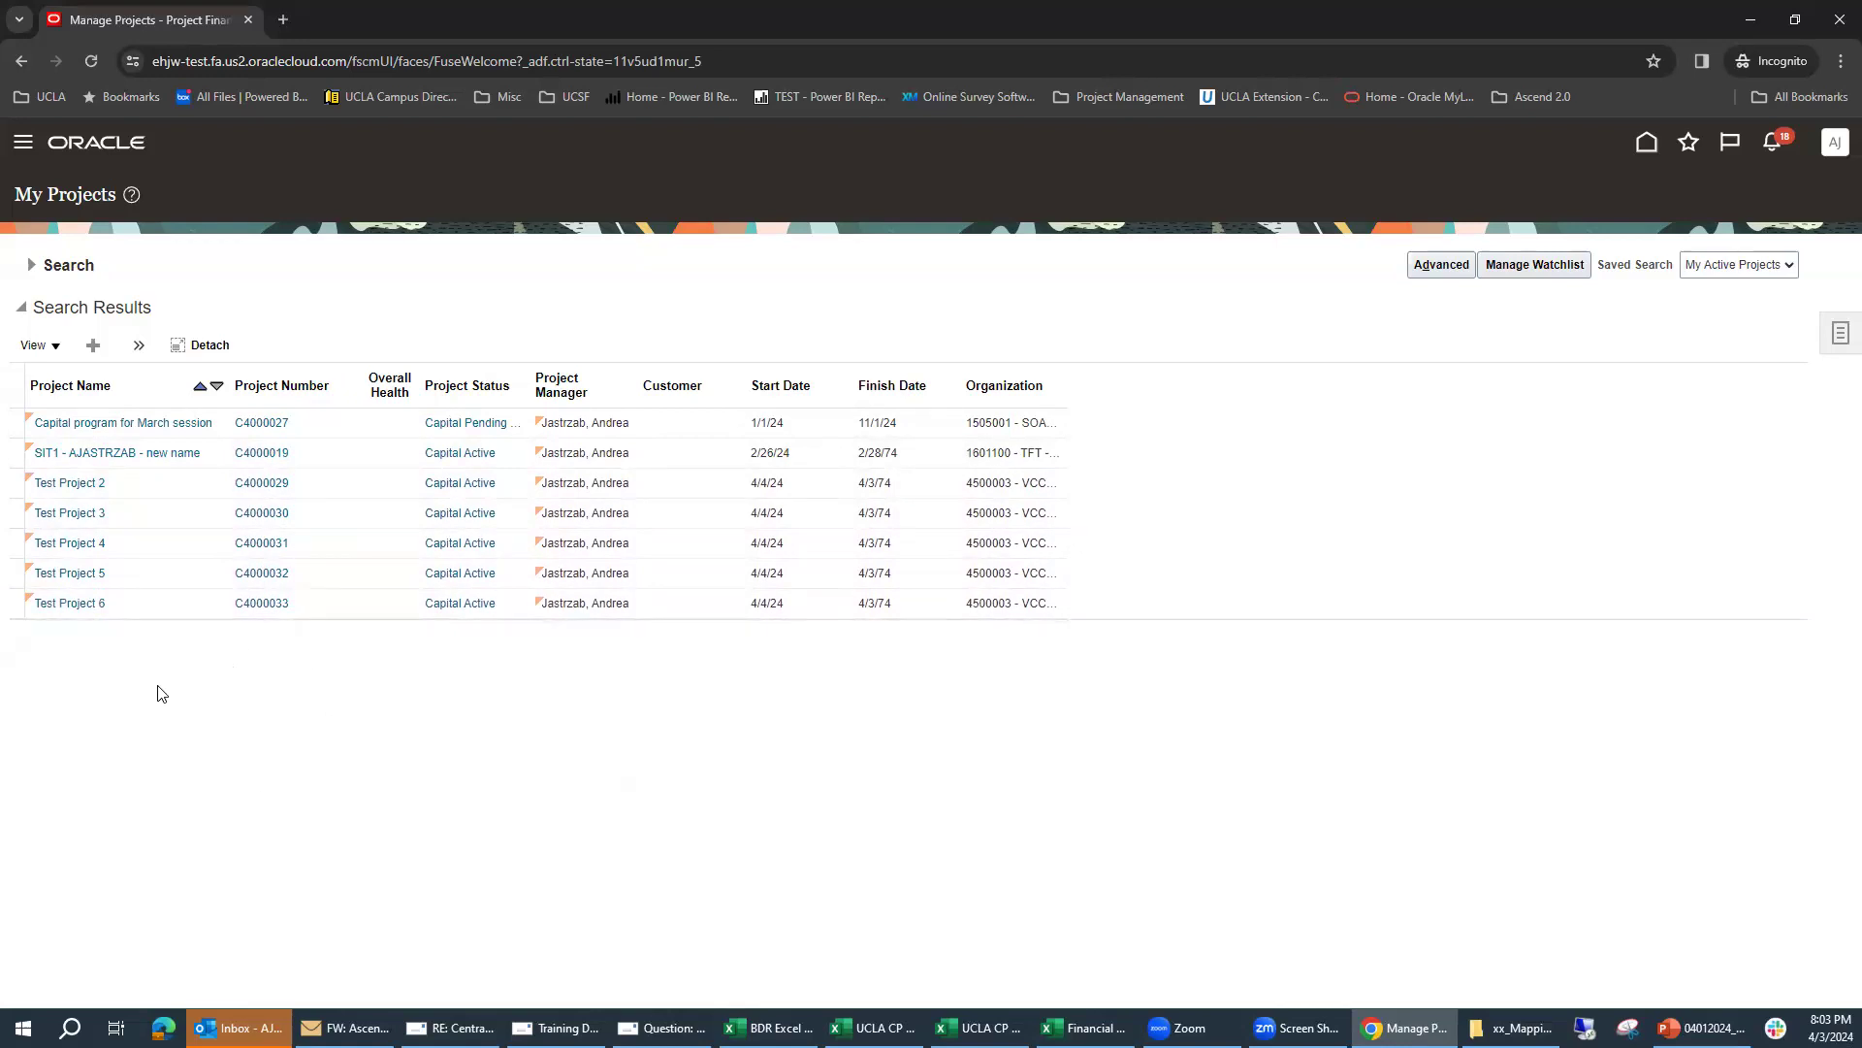
pyautogui.click(93, 347)
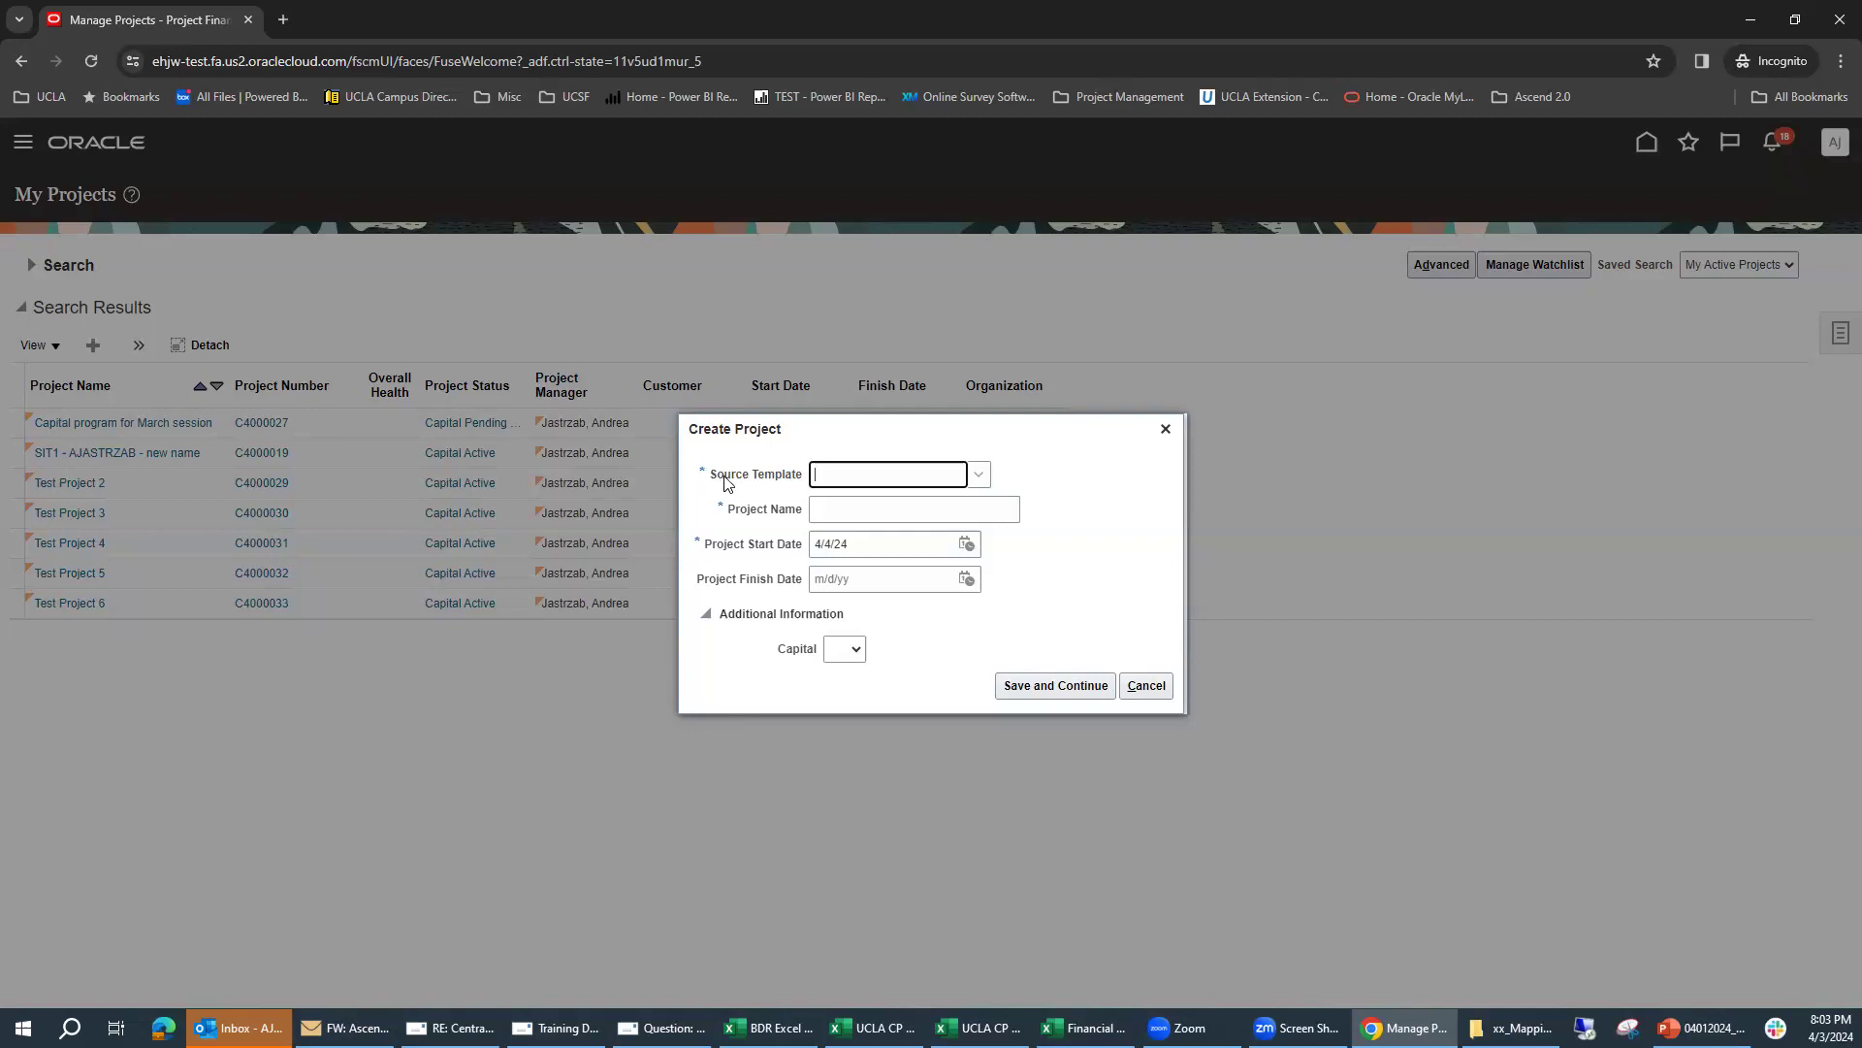
pyautogui.click(981, 475)
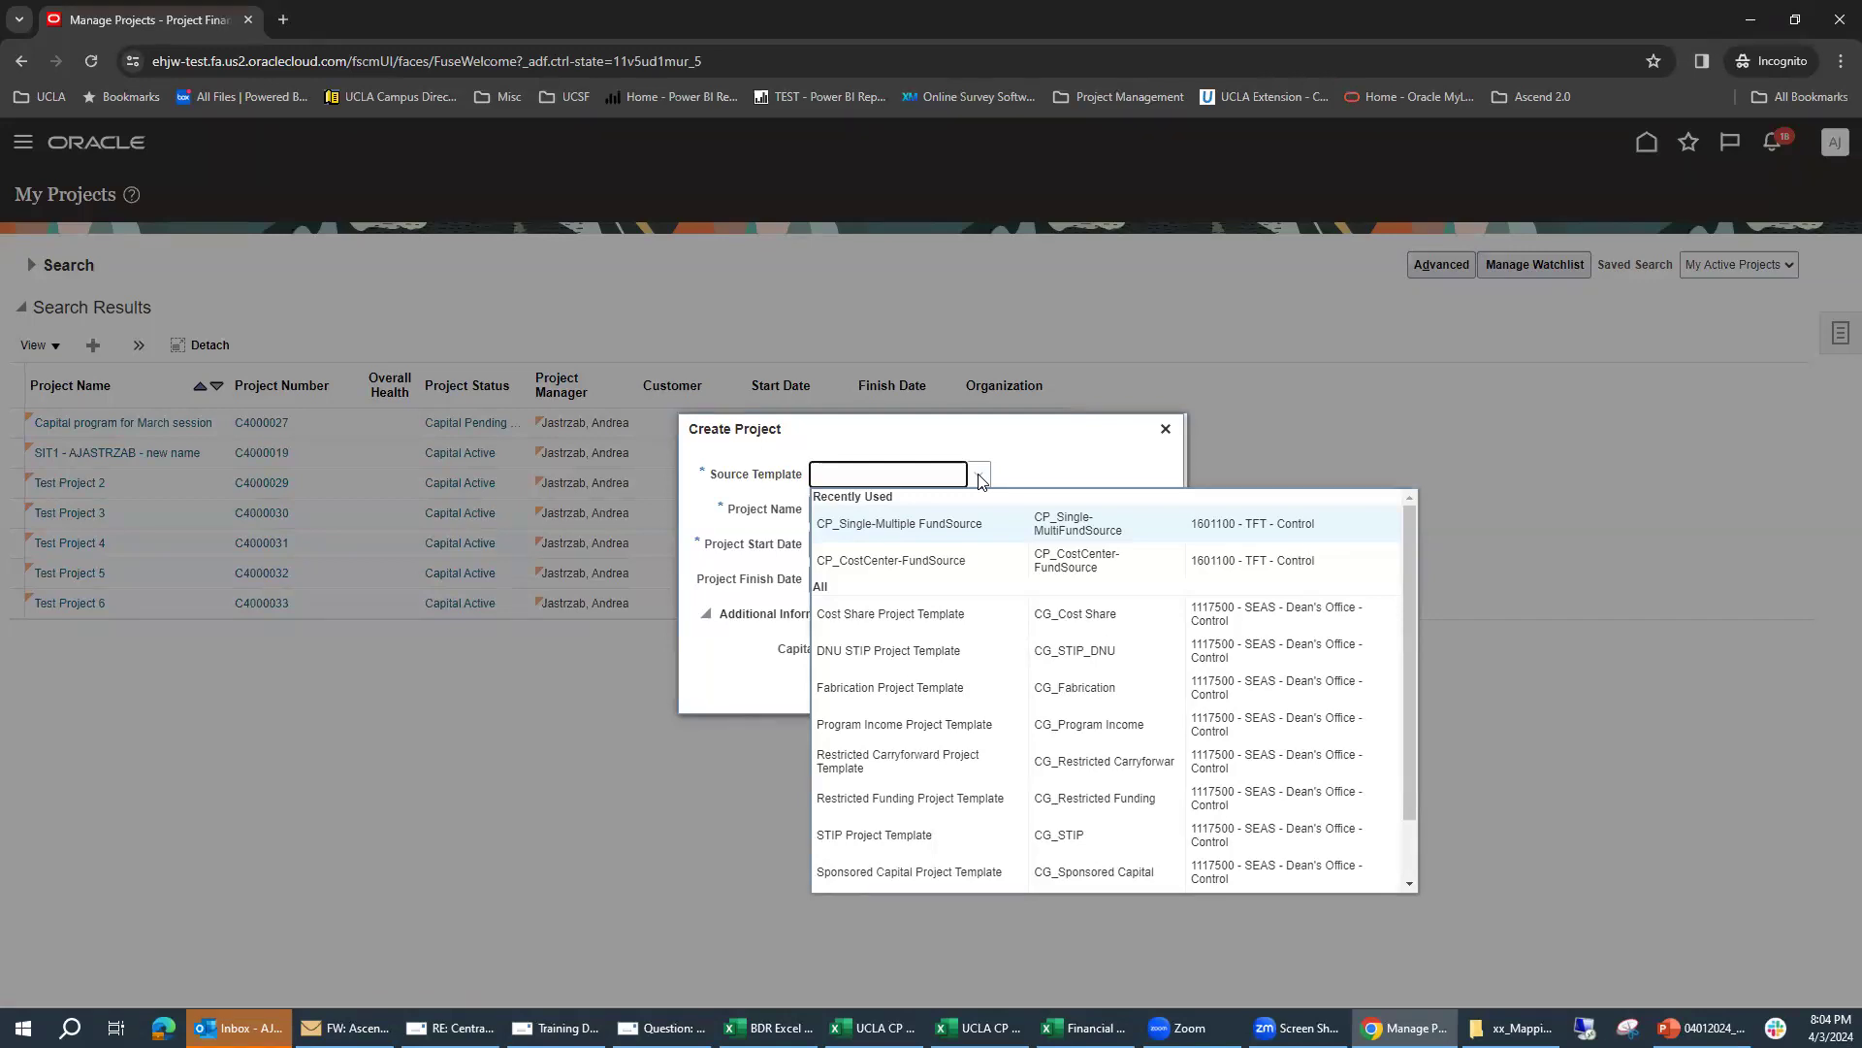
pyautogui.click(886, 525)
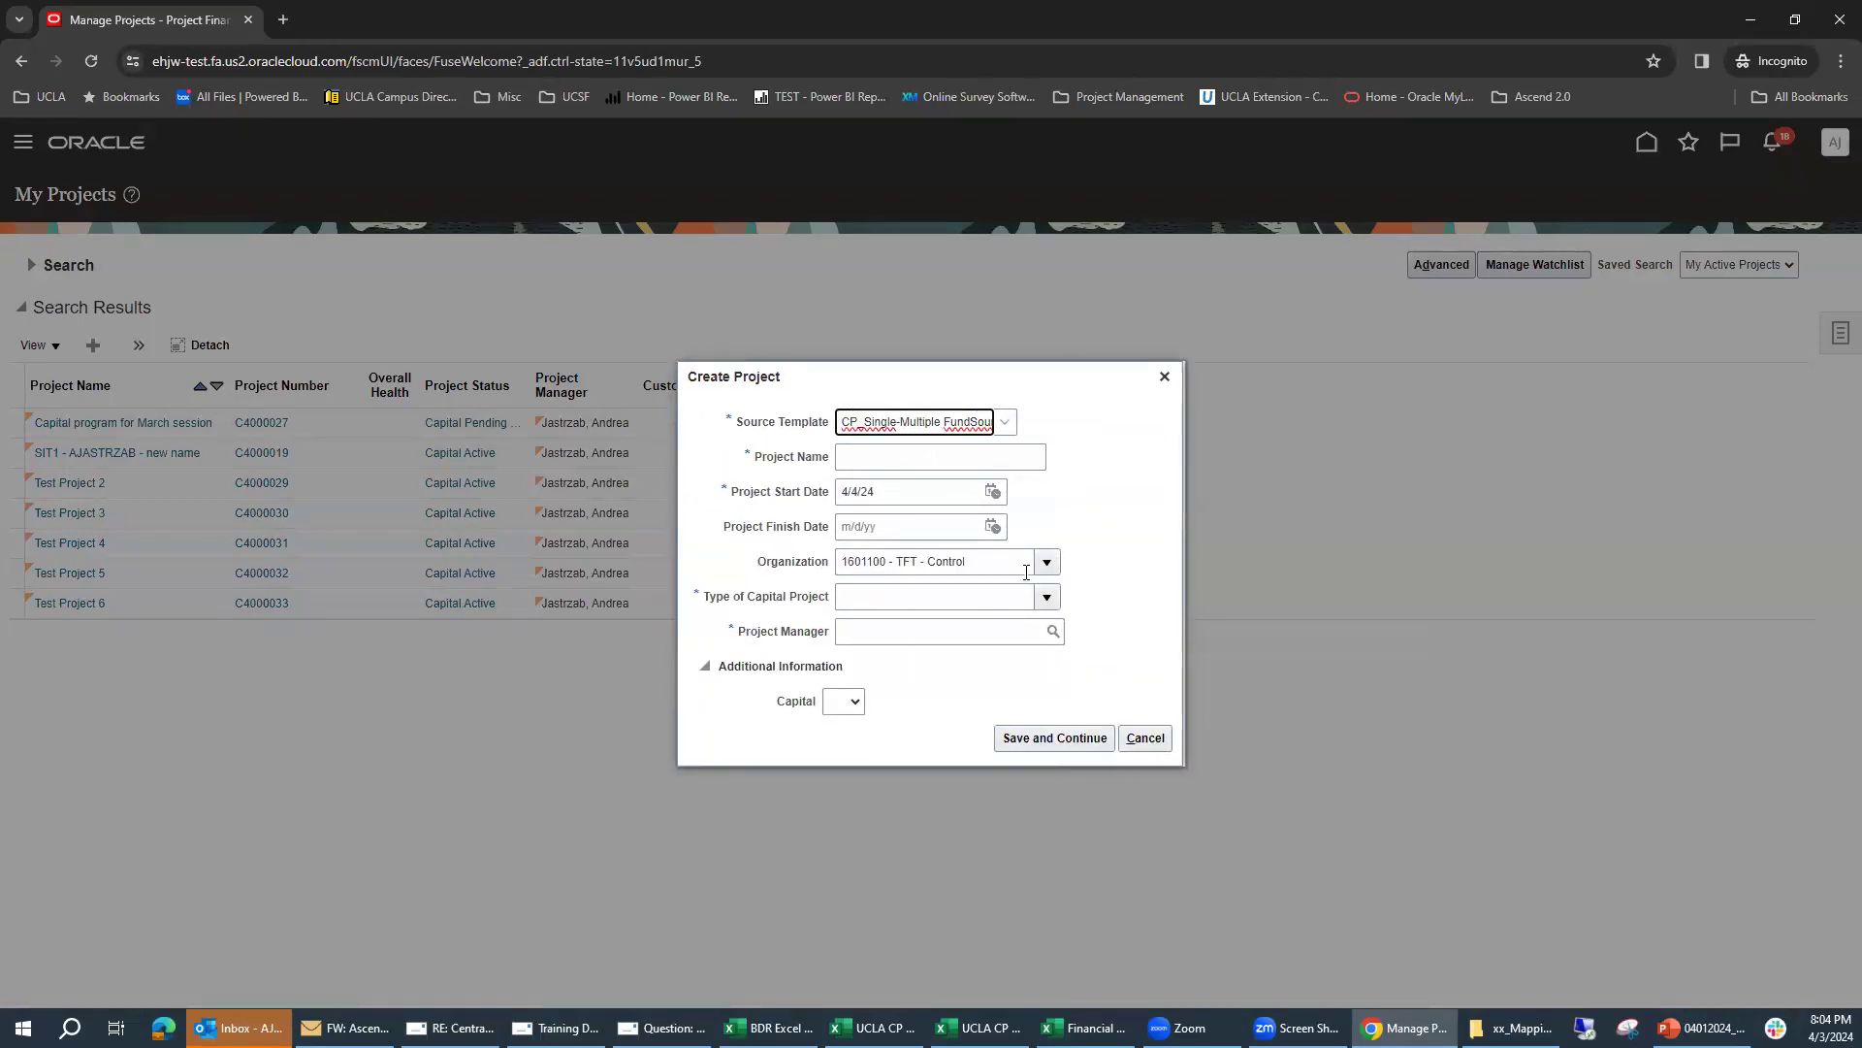
# Step: Name the project BDR Demo Project and check the start date calendar, keeping 4/4/24
pyautogui.click(857, 456)
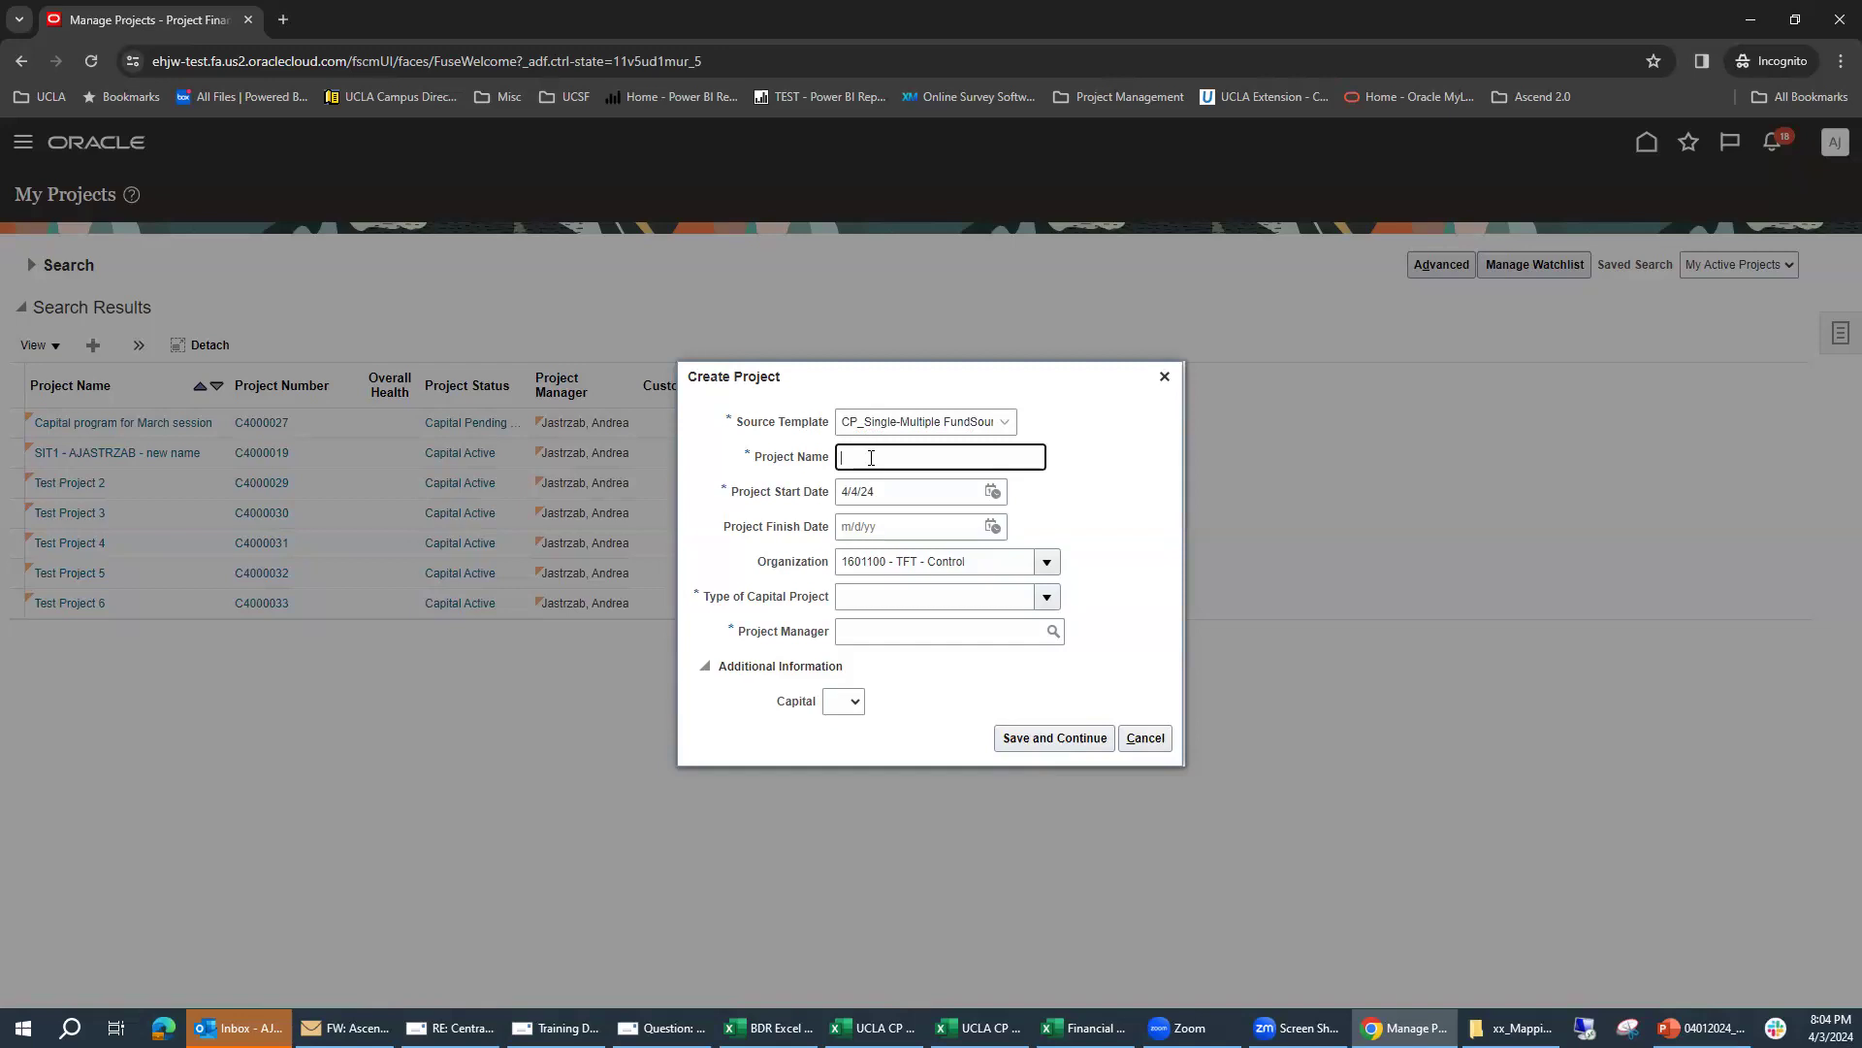
pyautogui.write('BDR Demo Project')
pyautogui.click(992, 491)
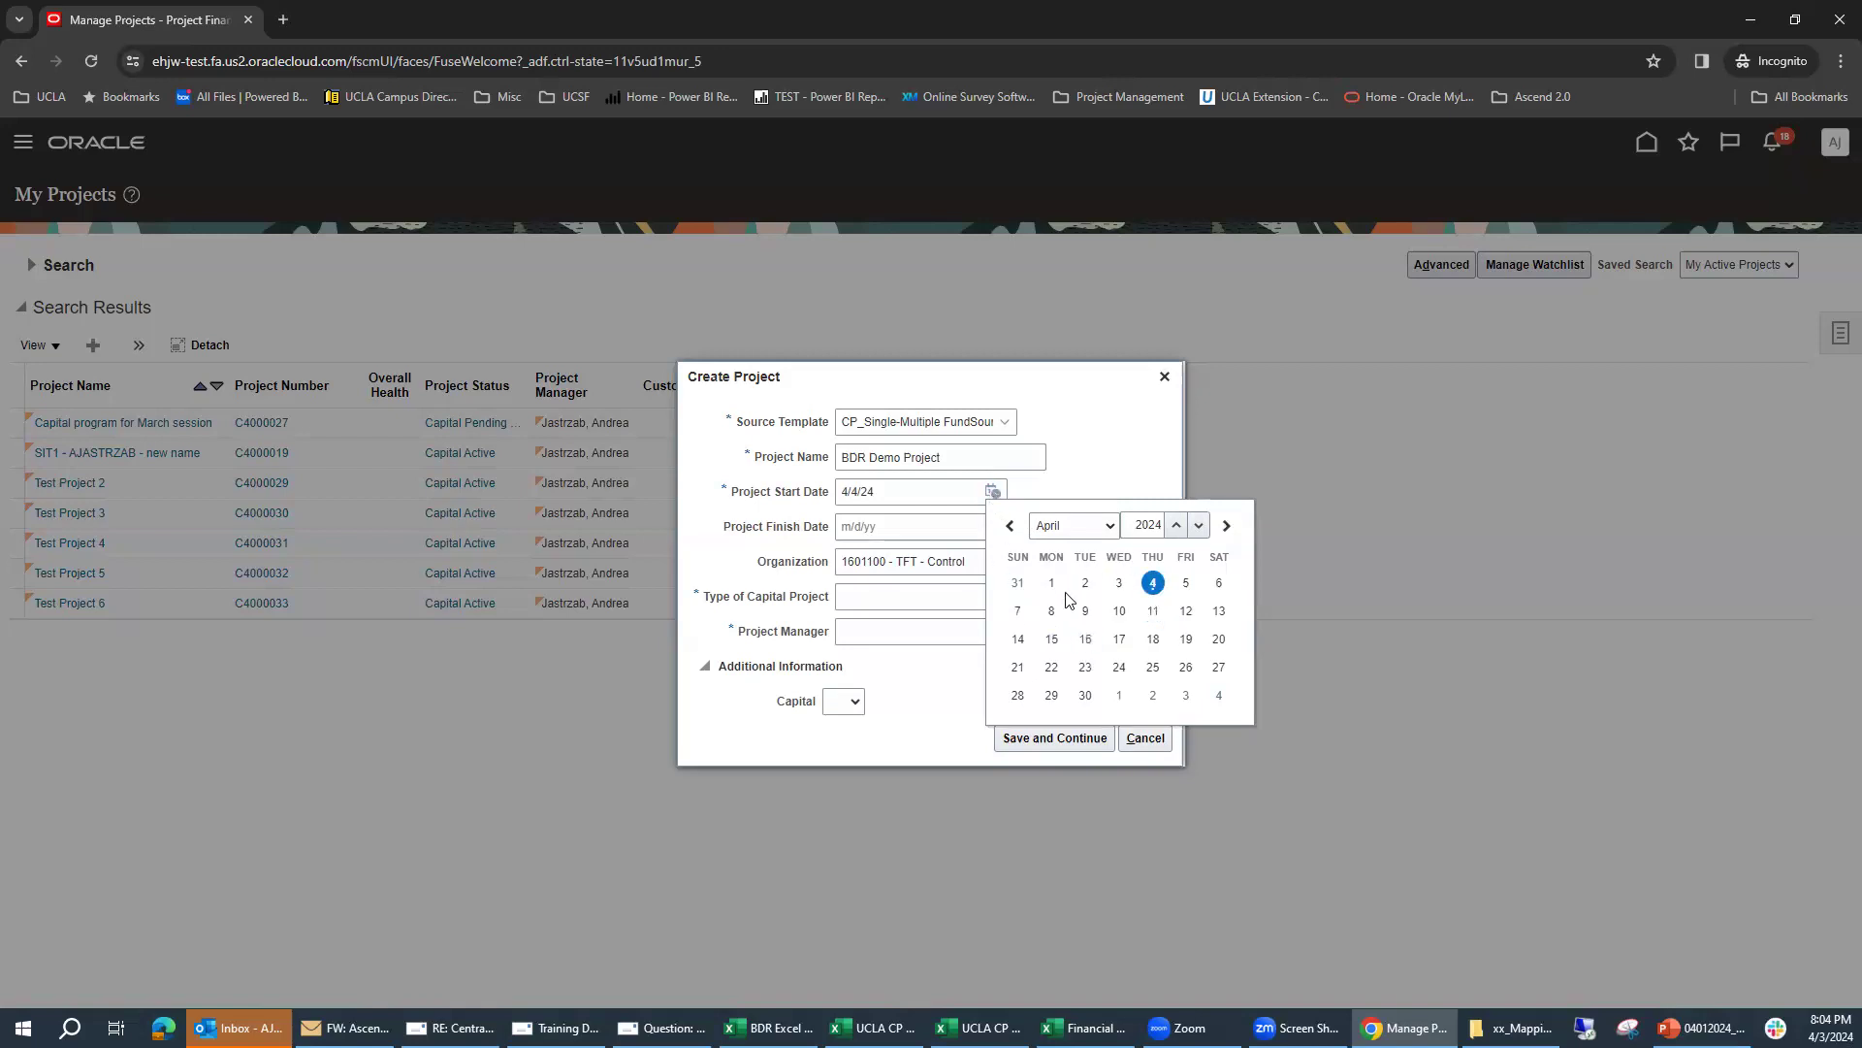
pyautogui.click(1085, 485)
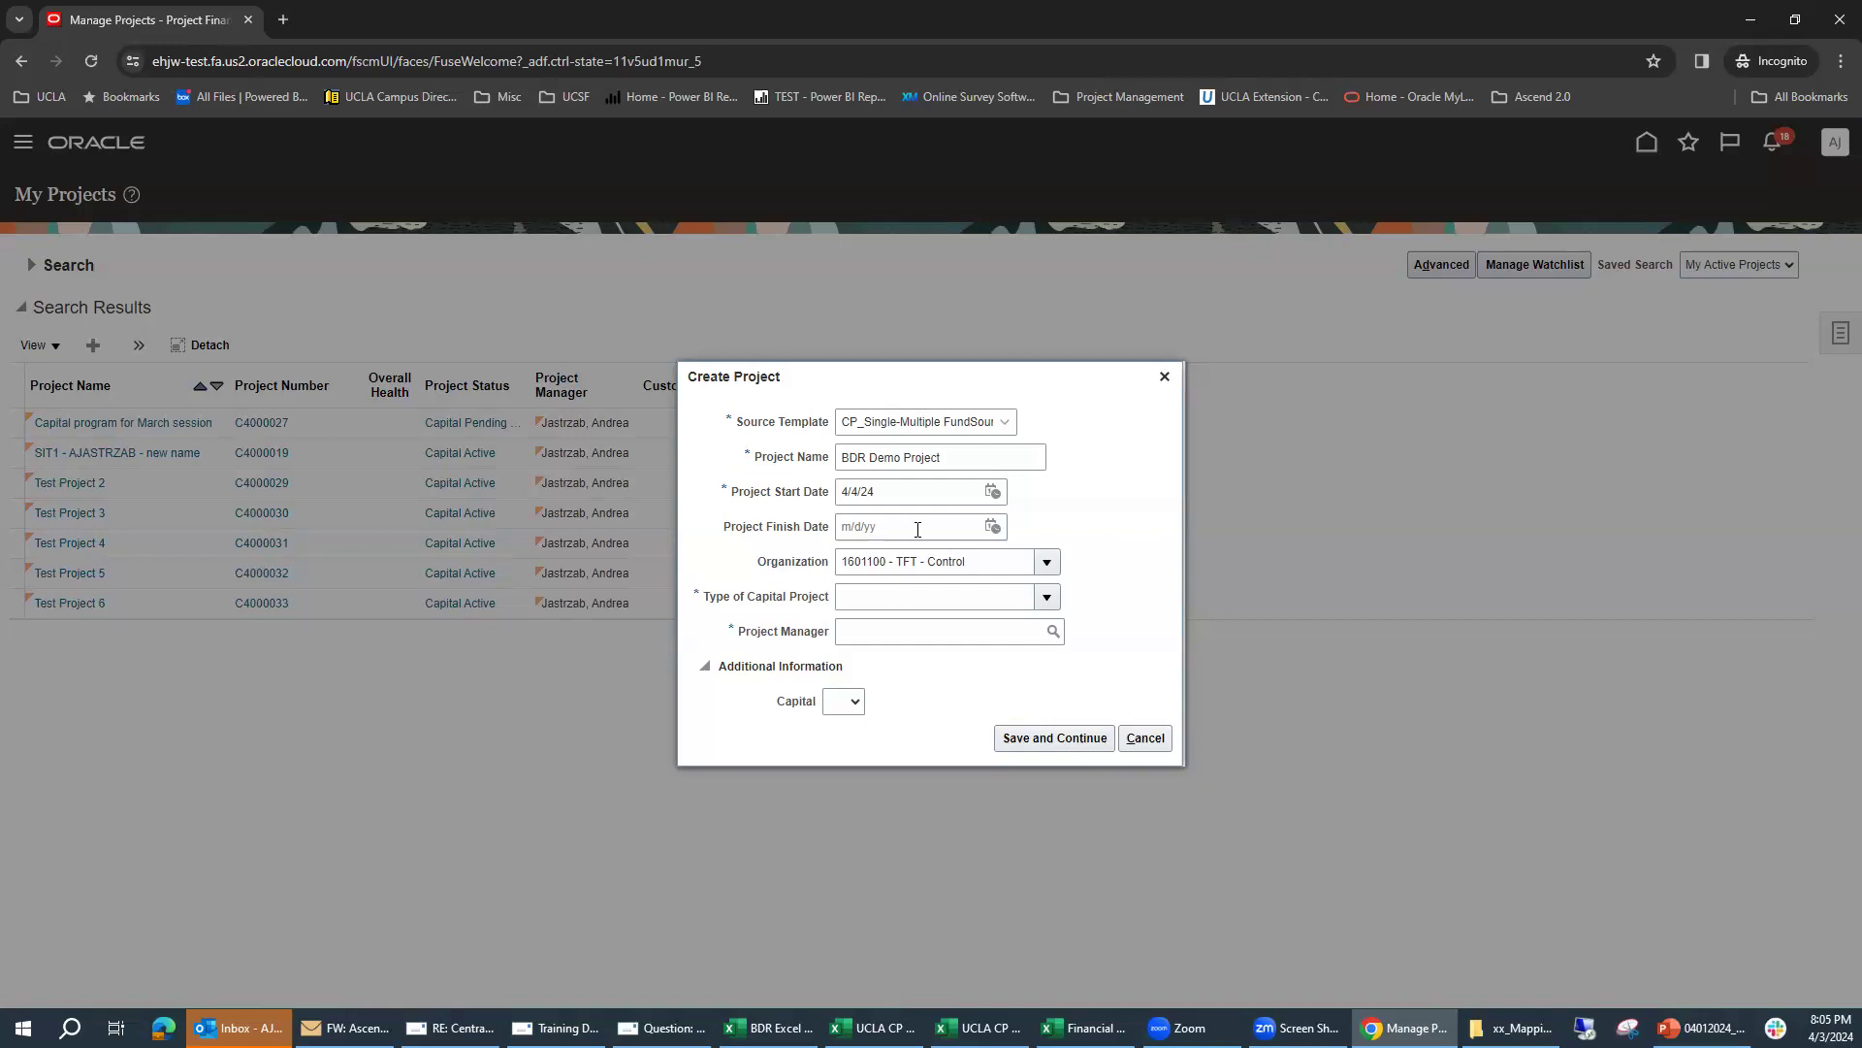
# Step: Search the organizations for 450000 and assign 4500003 - VCCFO - CP - Plant Control to the project
pyautogui.click(1048, 564)
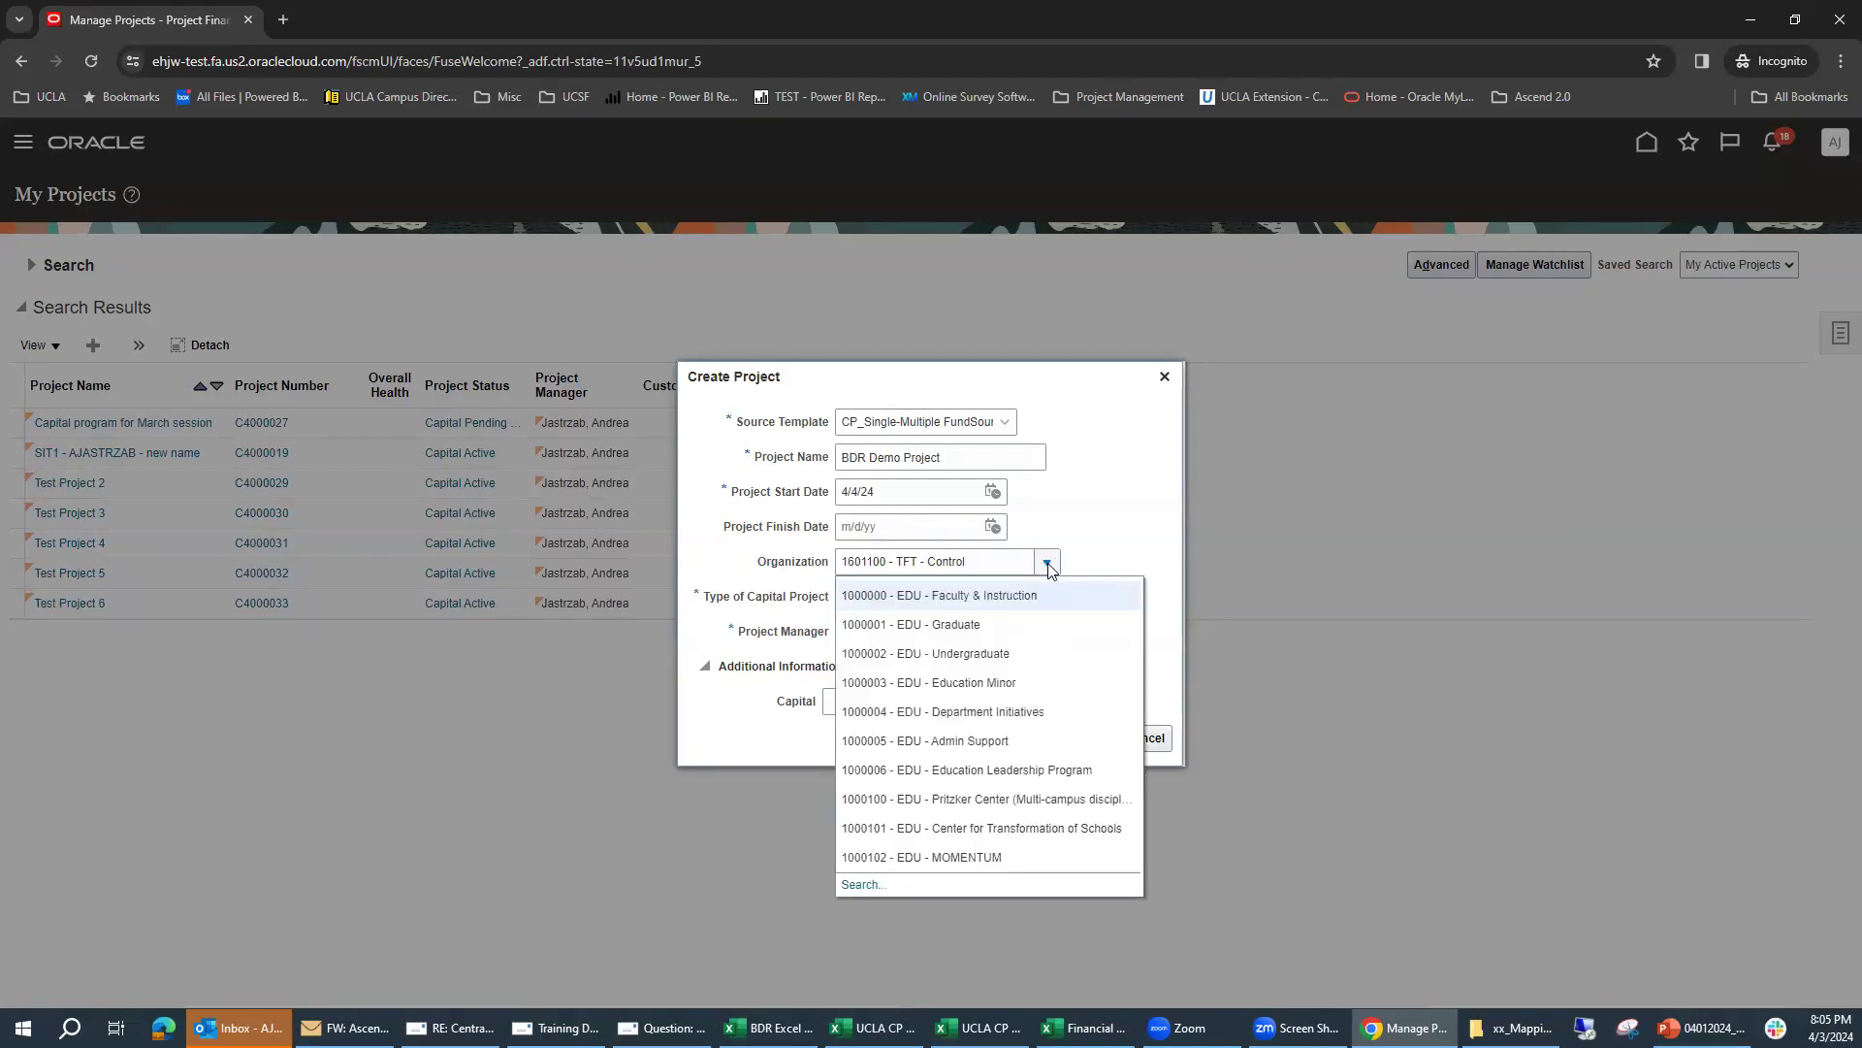
pyautogui.click(859, 884)
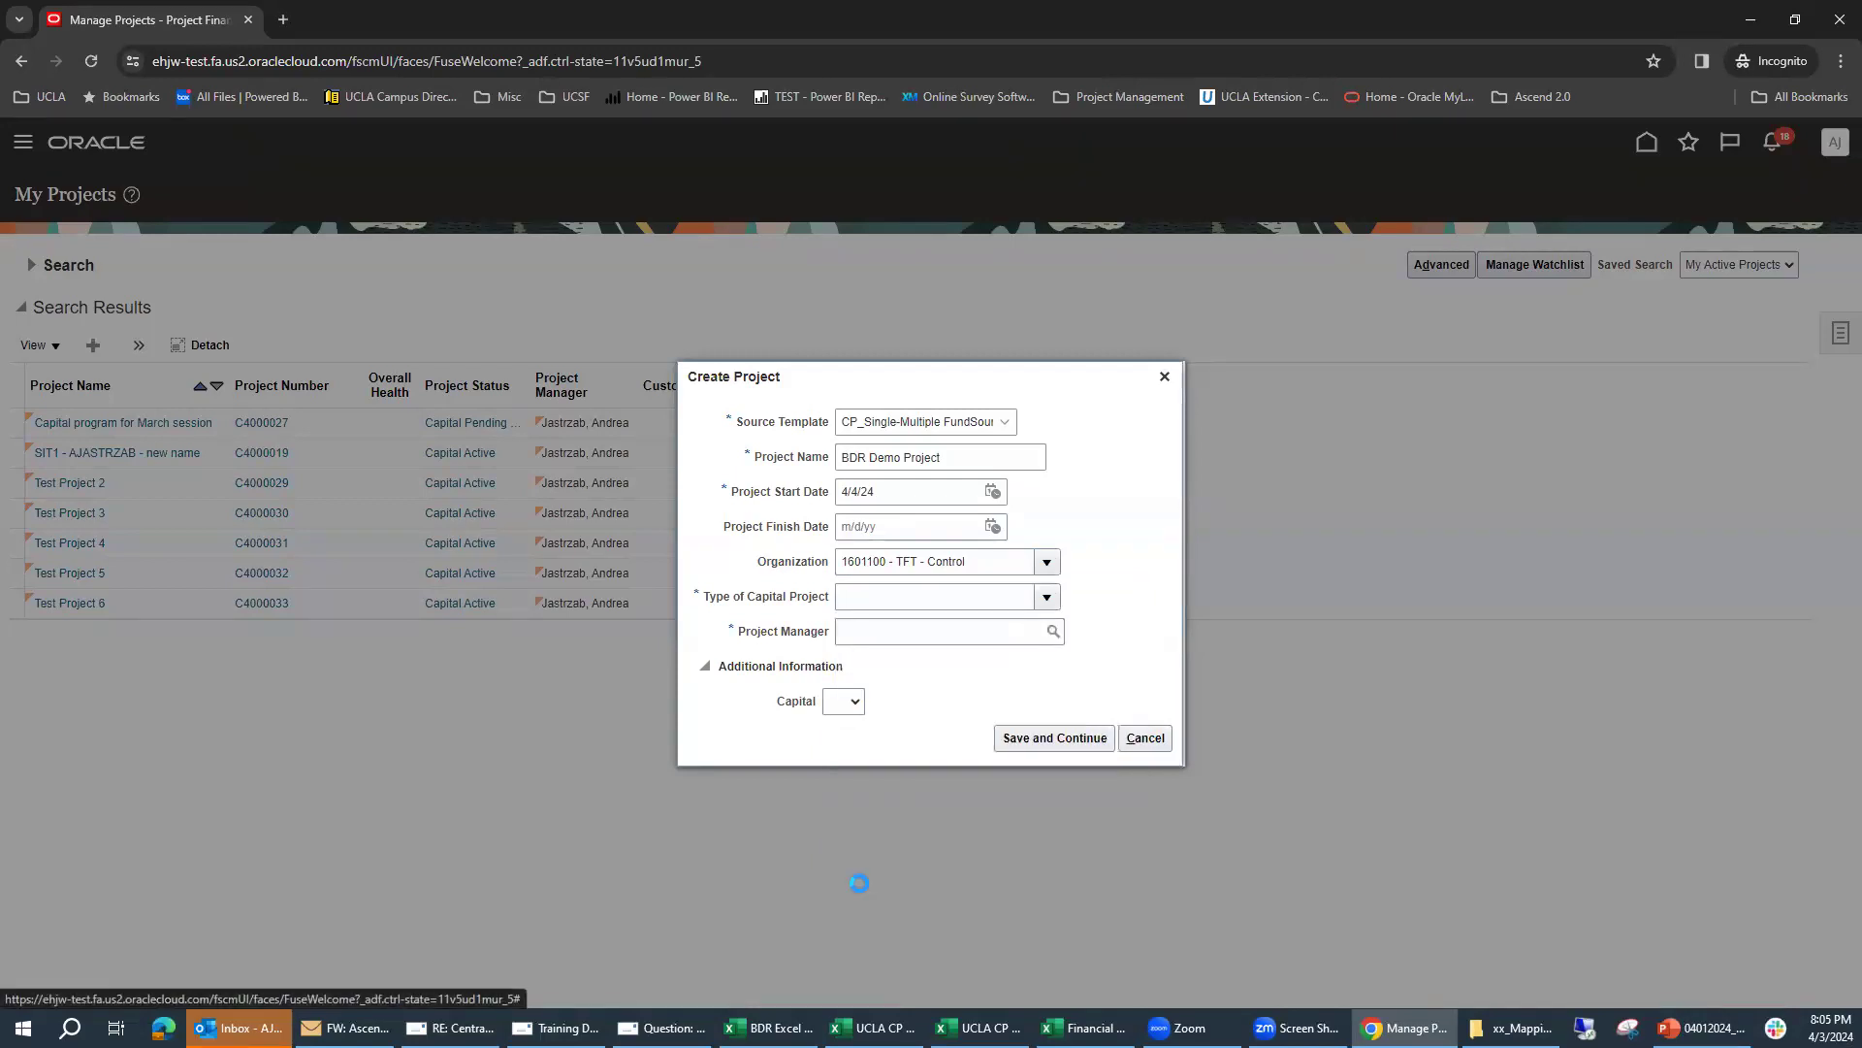
pyautogui.moveTo(964, 533); pyautogui.dragTo(801, 537)
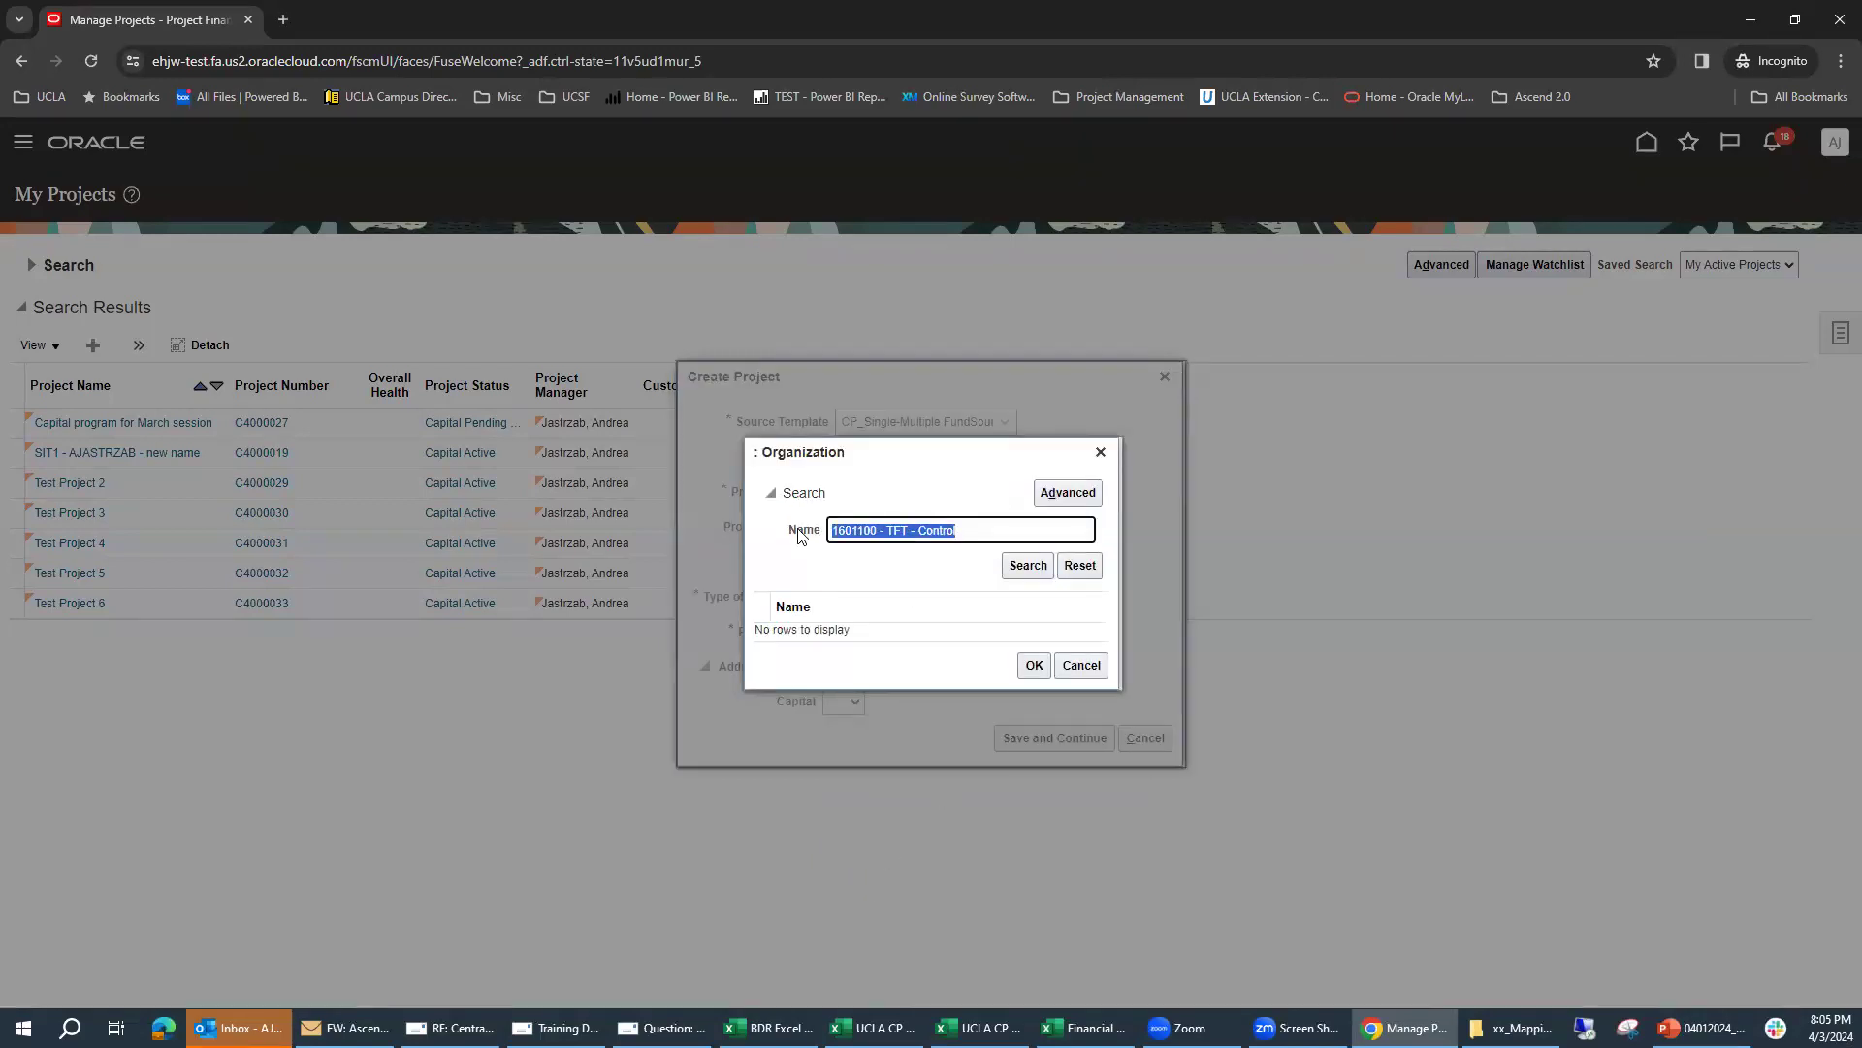
pyautogui.write('450000')
pyautogui.press('Return')
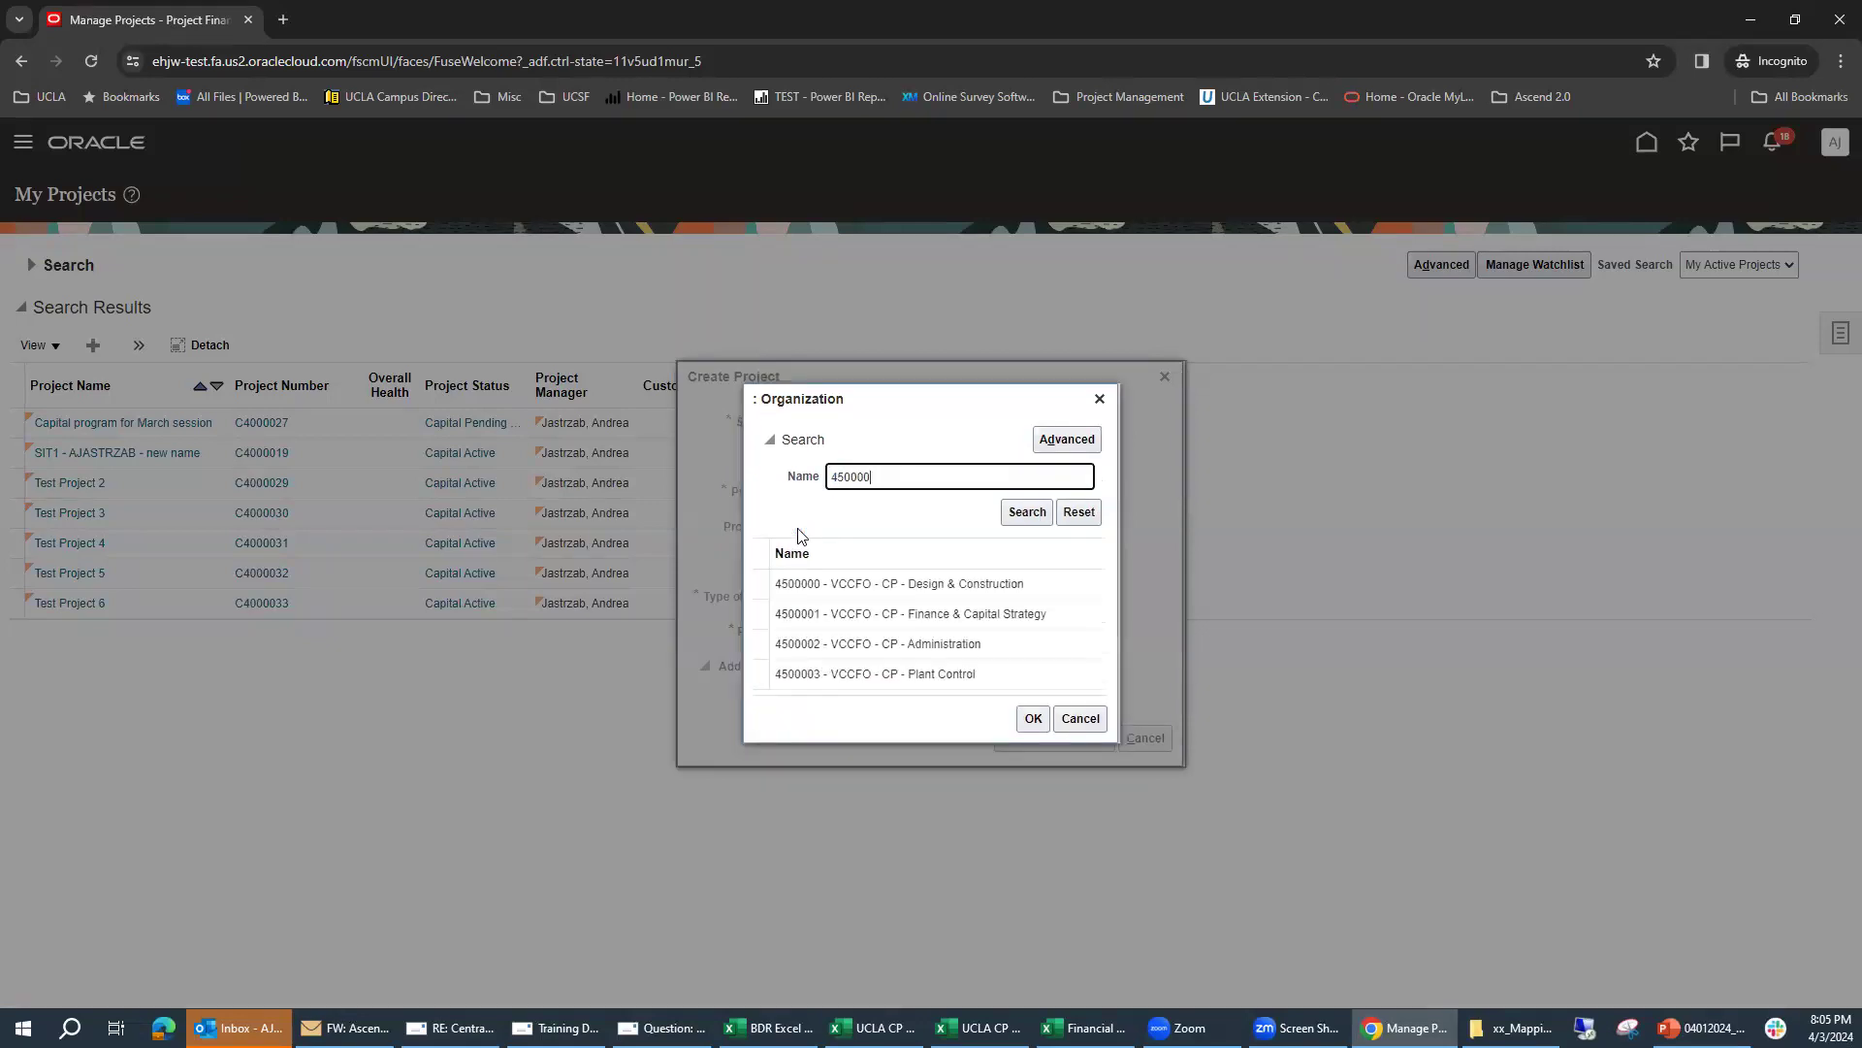
pyautogui.click(1034, 670)
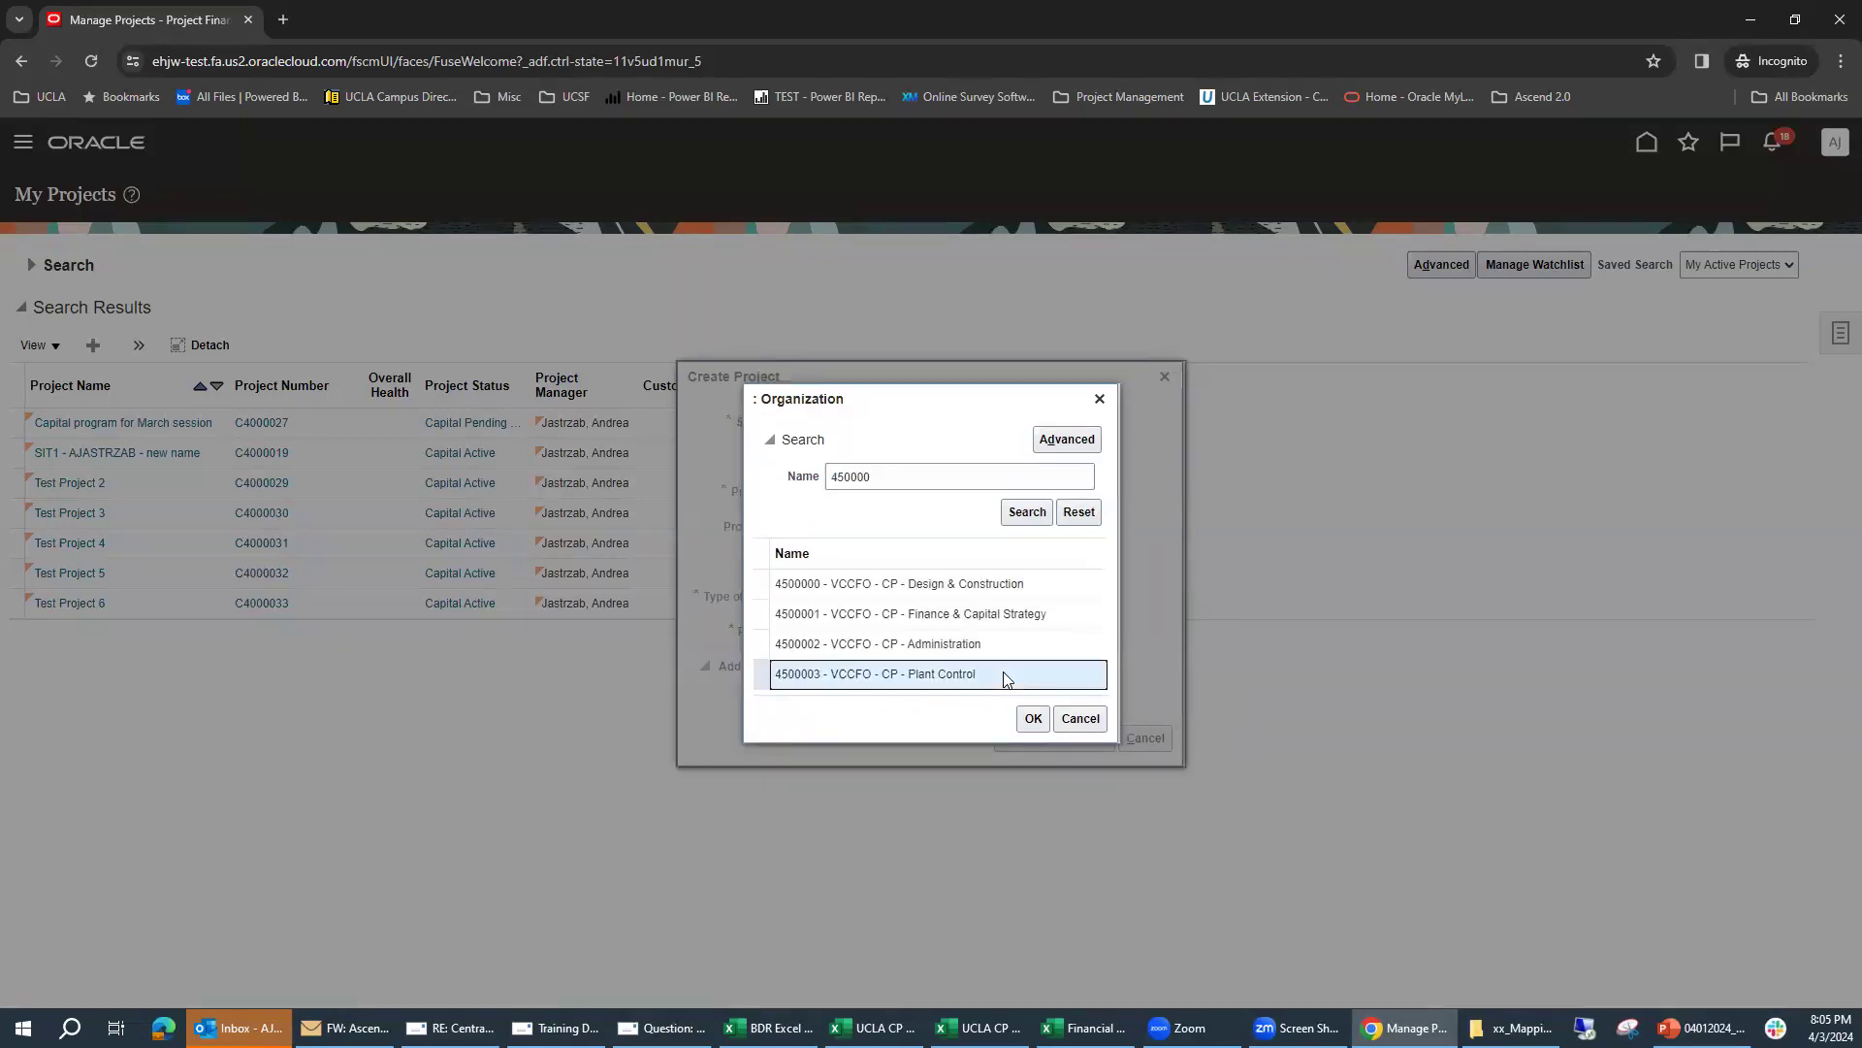
pyautogui.click(1030, 719)
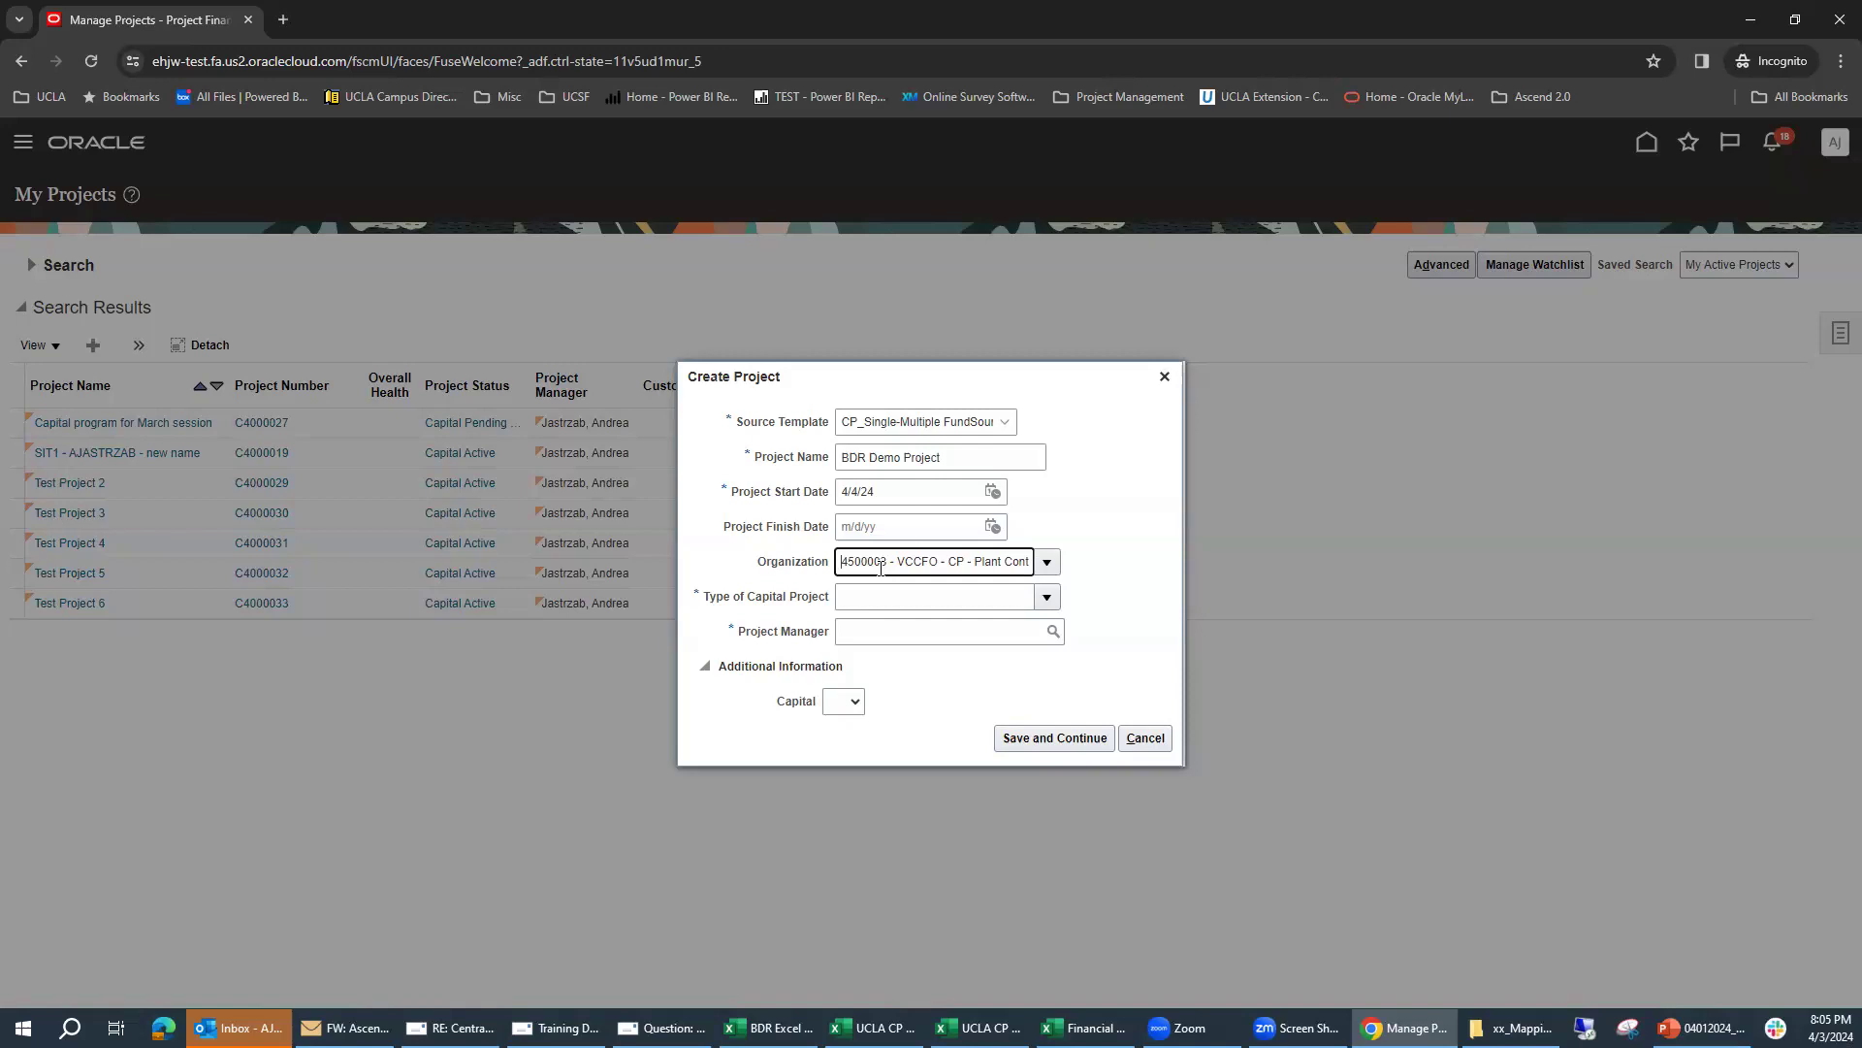
# Step: Review the available capital project types and set the Type of Capital Project to Capital Programs
pyautogui.click(1047, 599)
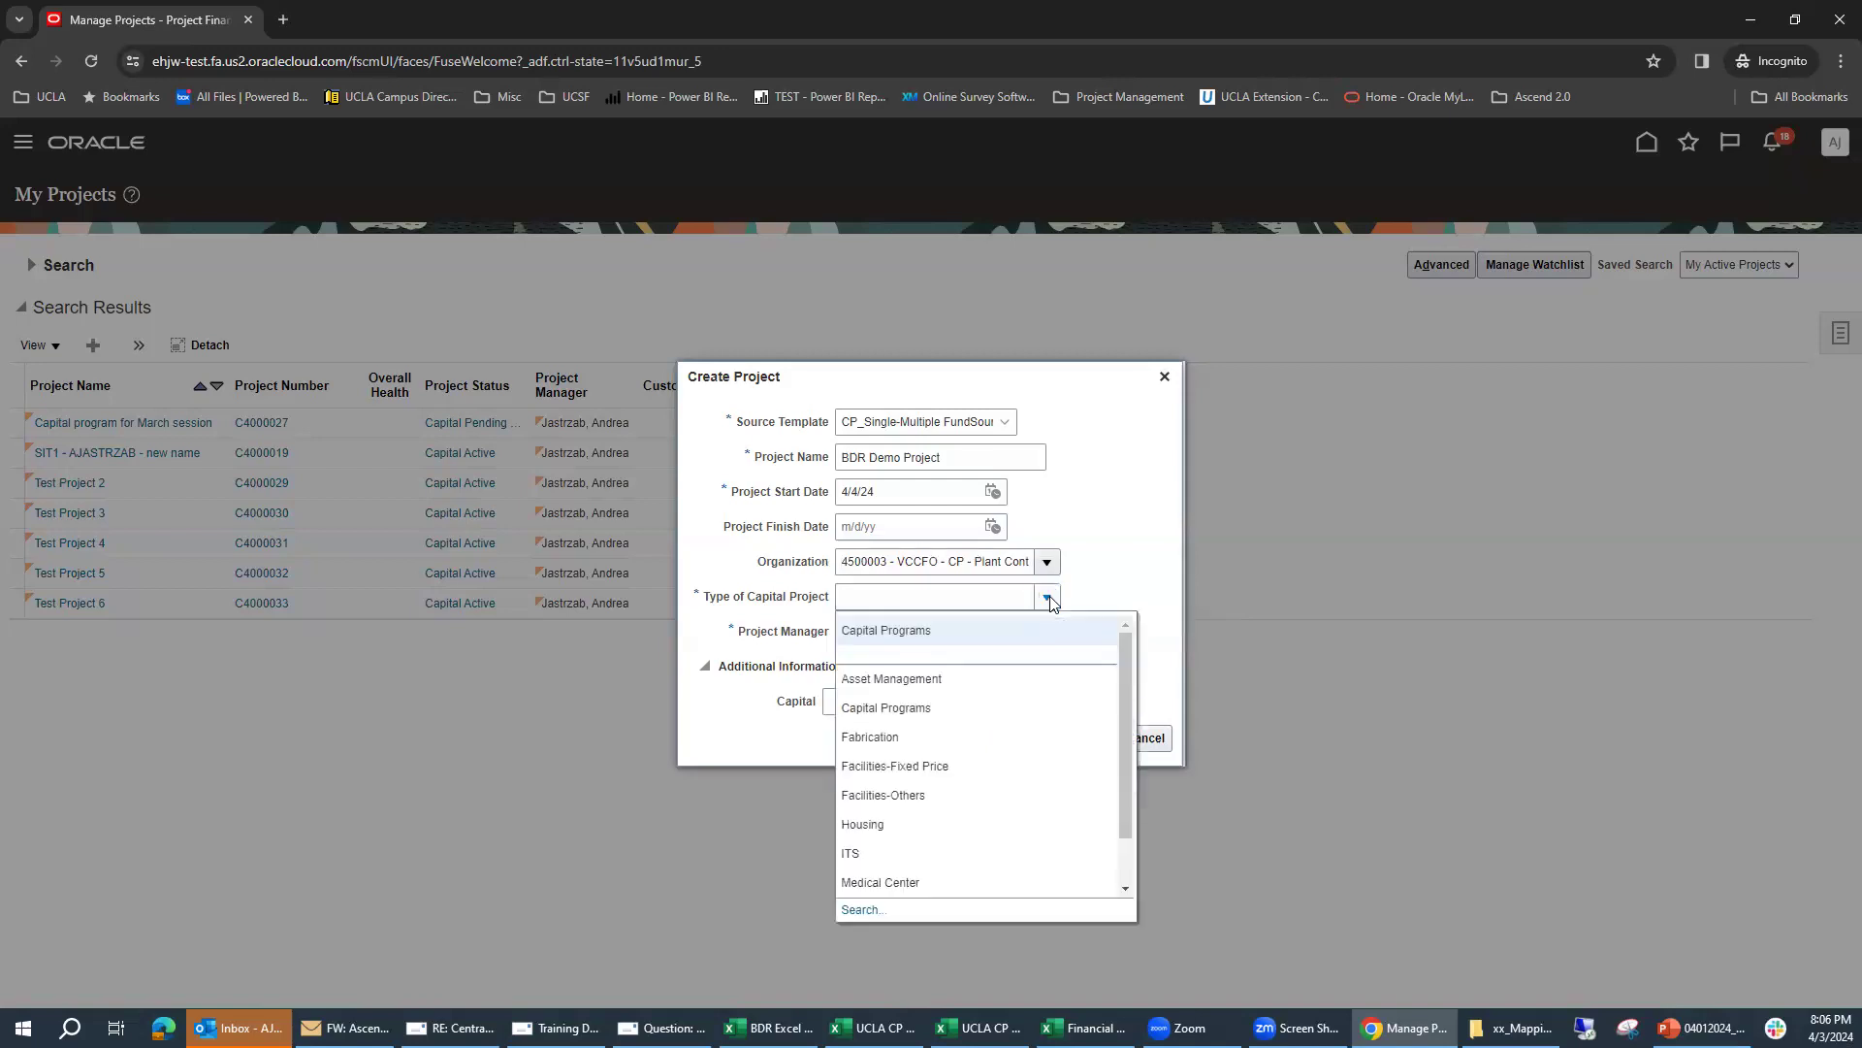
pyautogui.scroll(-1, 1052, 736)
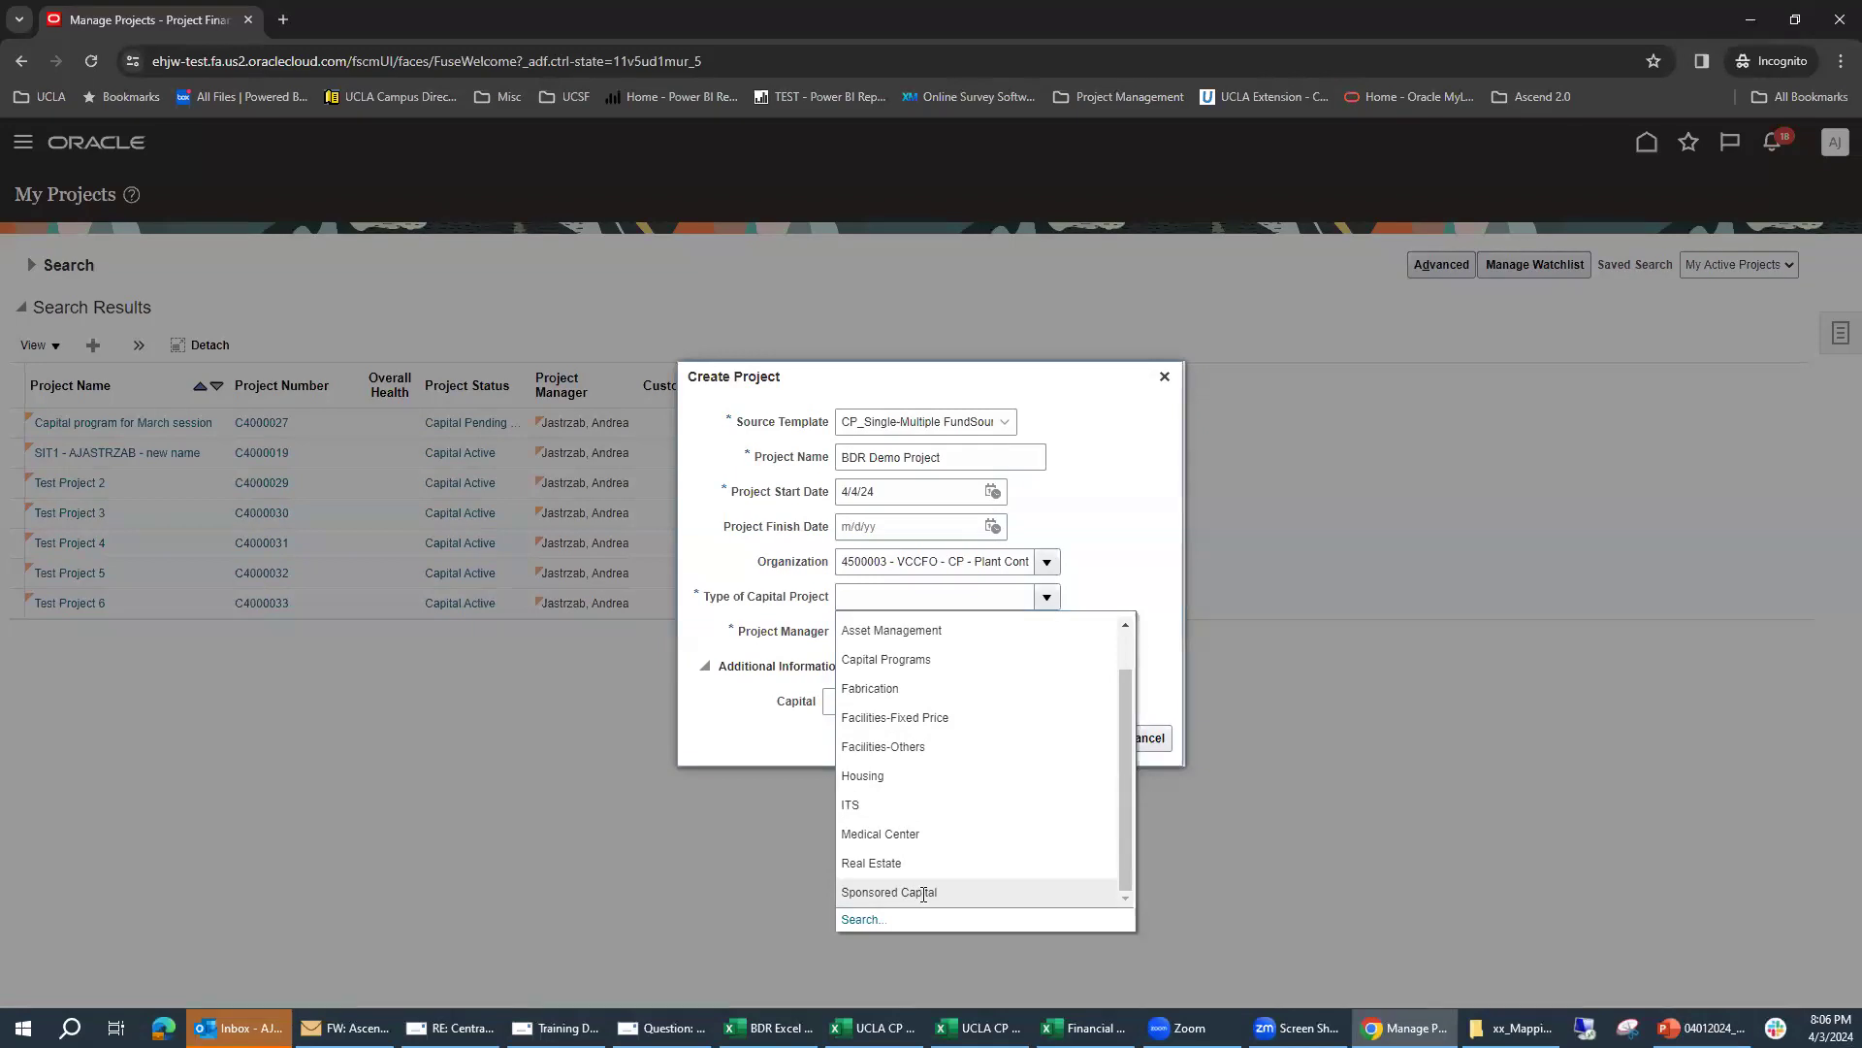
pyautogui.scroll(1, 1001, 793)
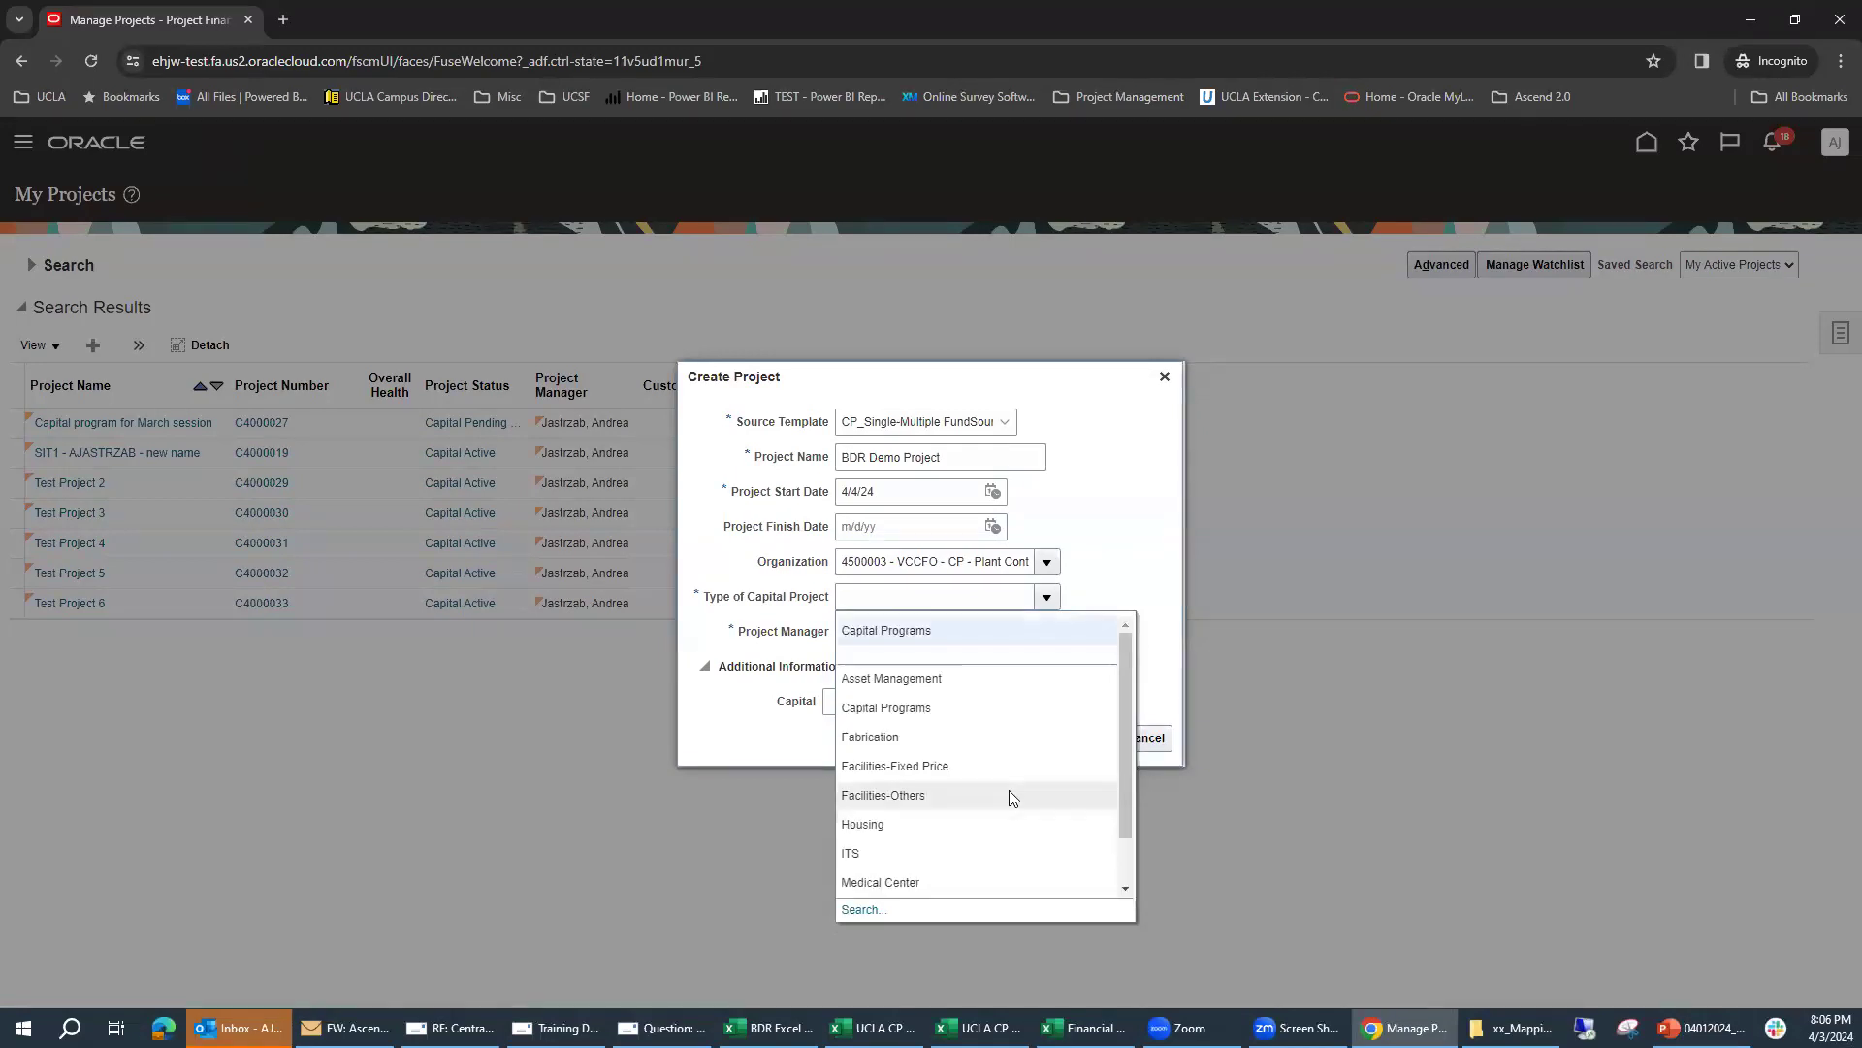
pyautogui.click(905, 632)
# Step: Search for the project manager by surname and assign the matching person to the project
pyautogui.click(911, 638)
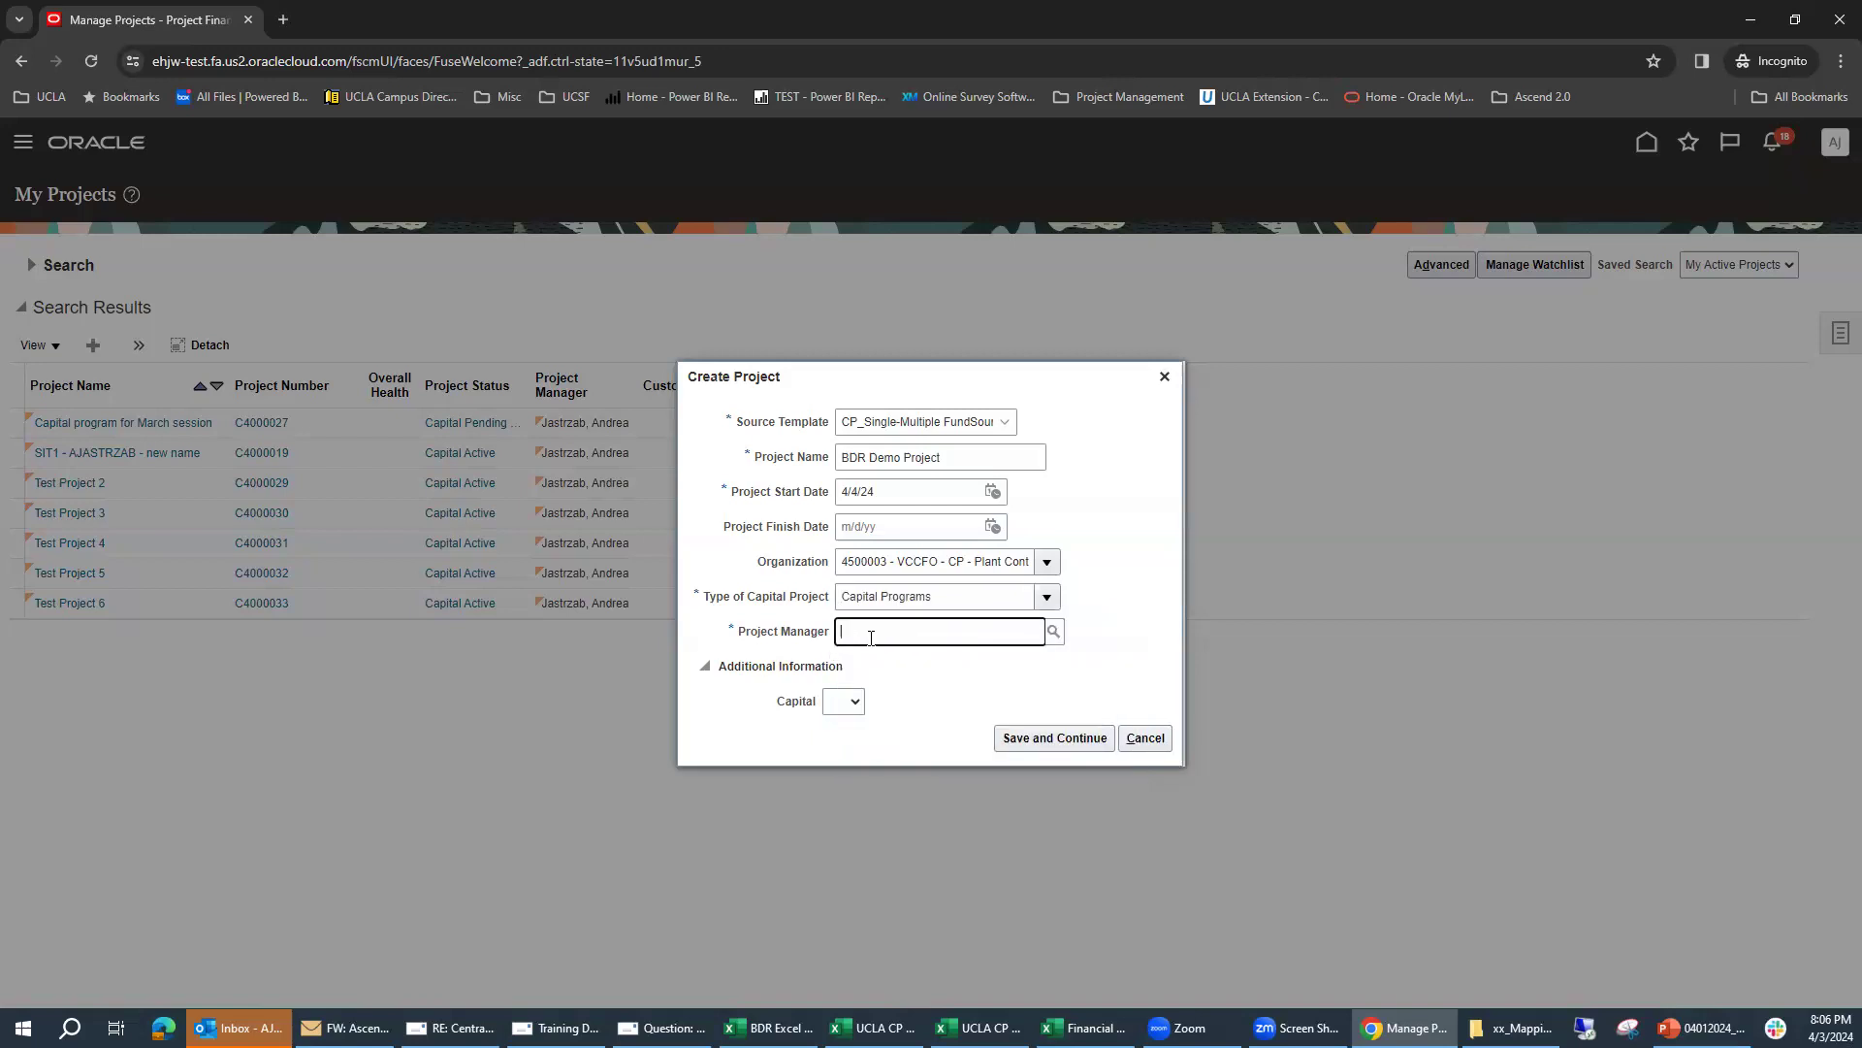
pyautogui.click(1052, 634)
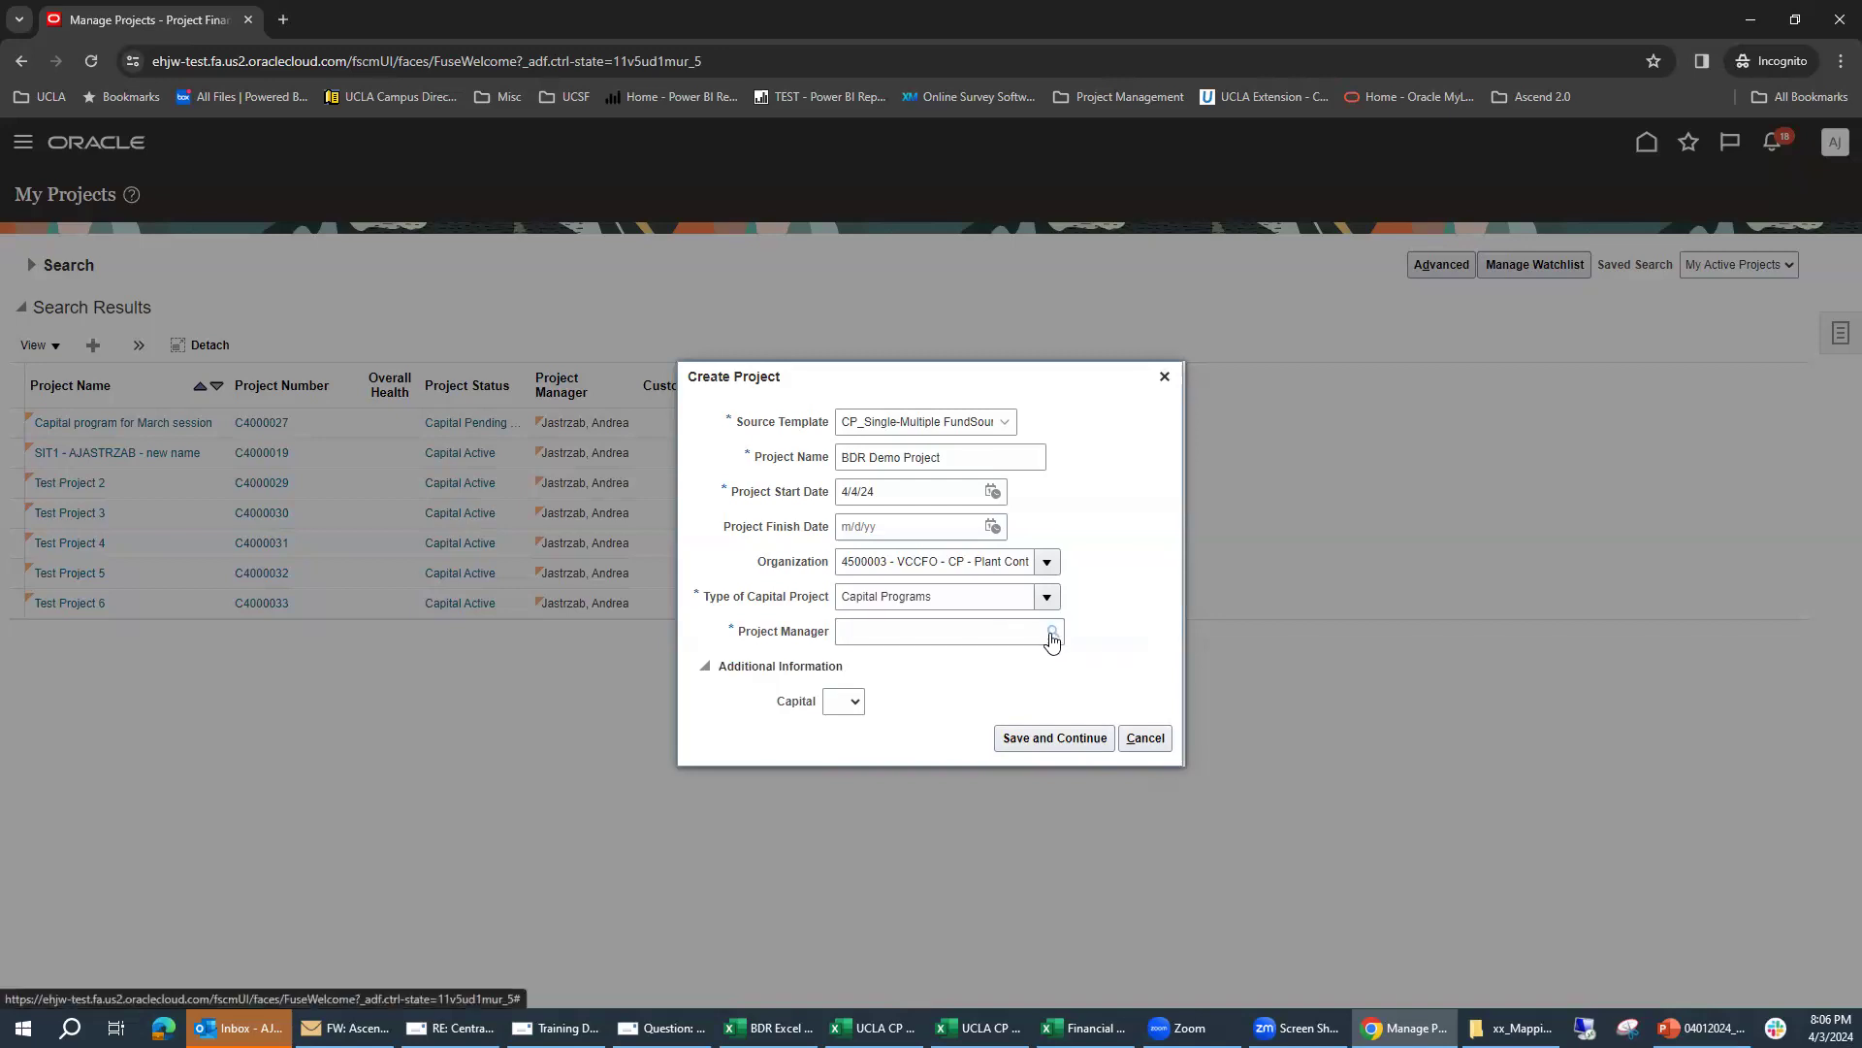
pyautogui.click(636, 514)
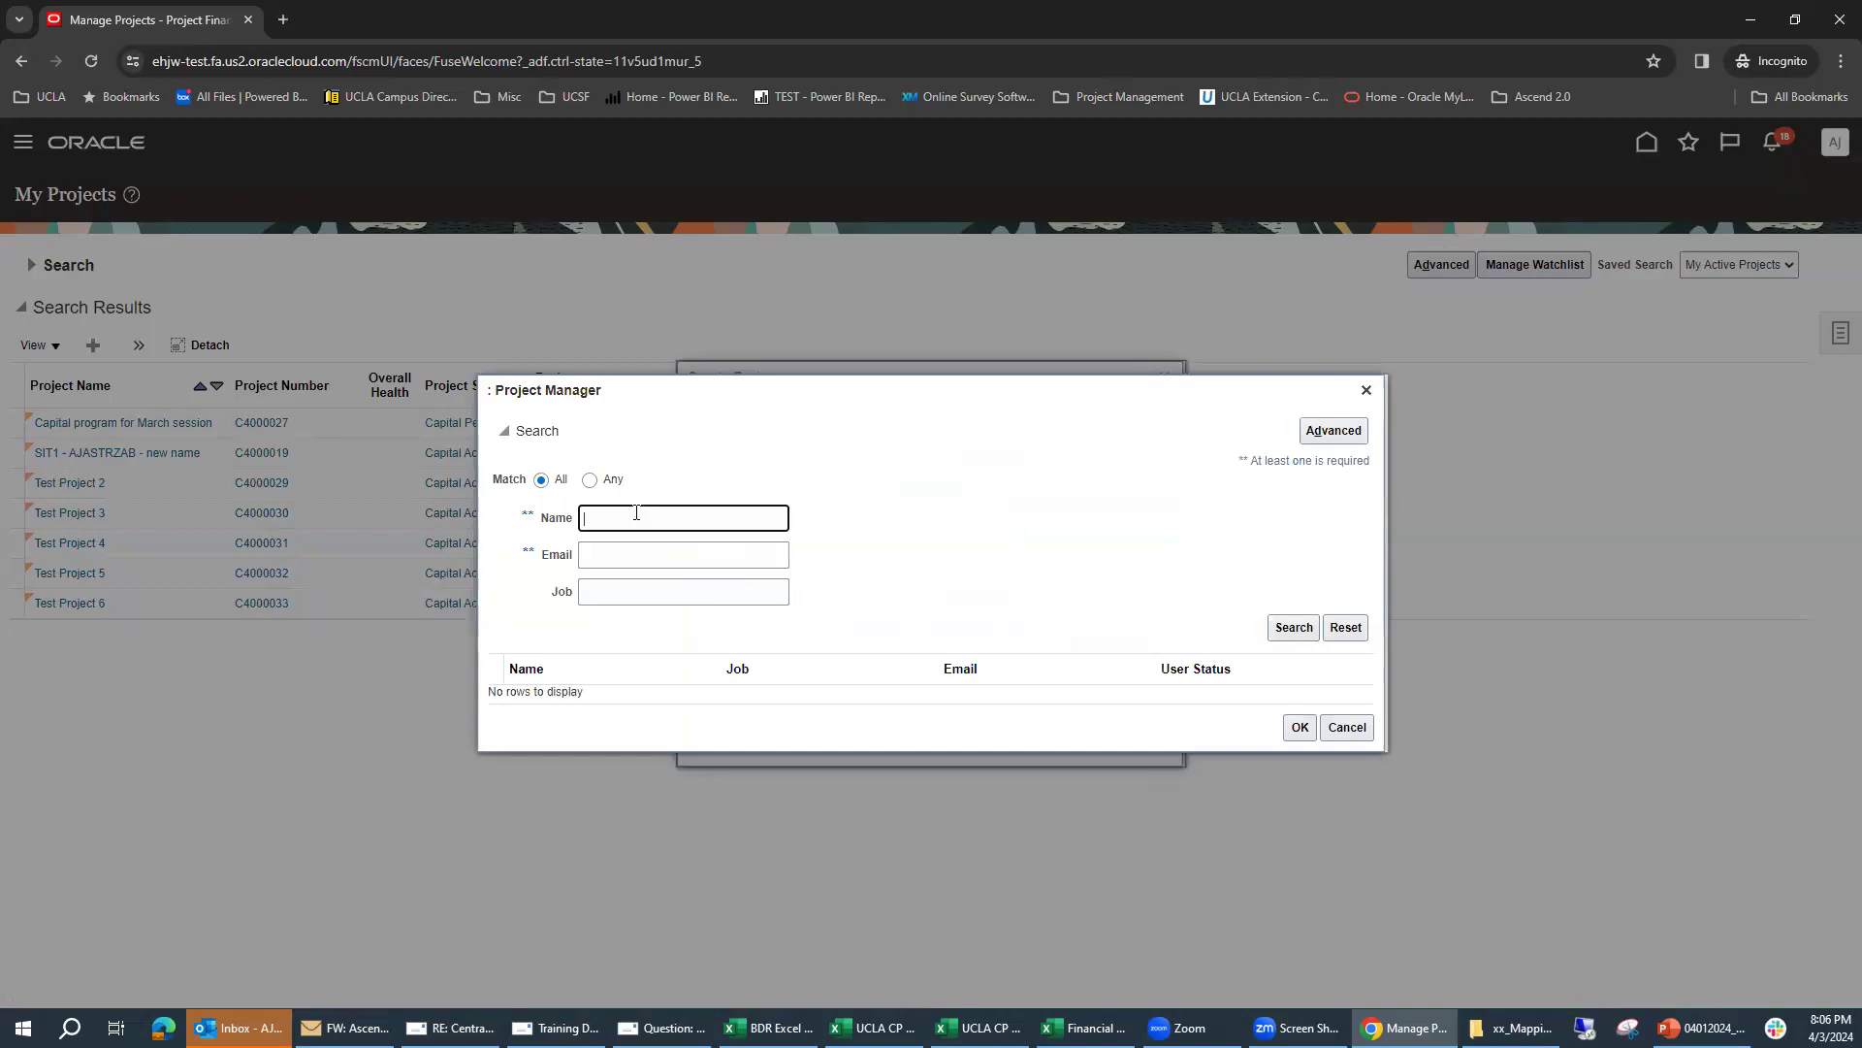
pyautogui.write('jastrzab')
pyautogui.press('Return')
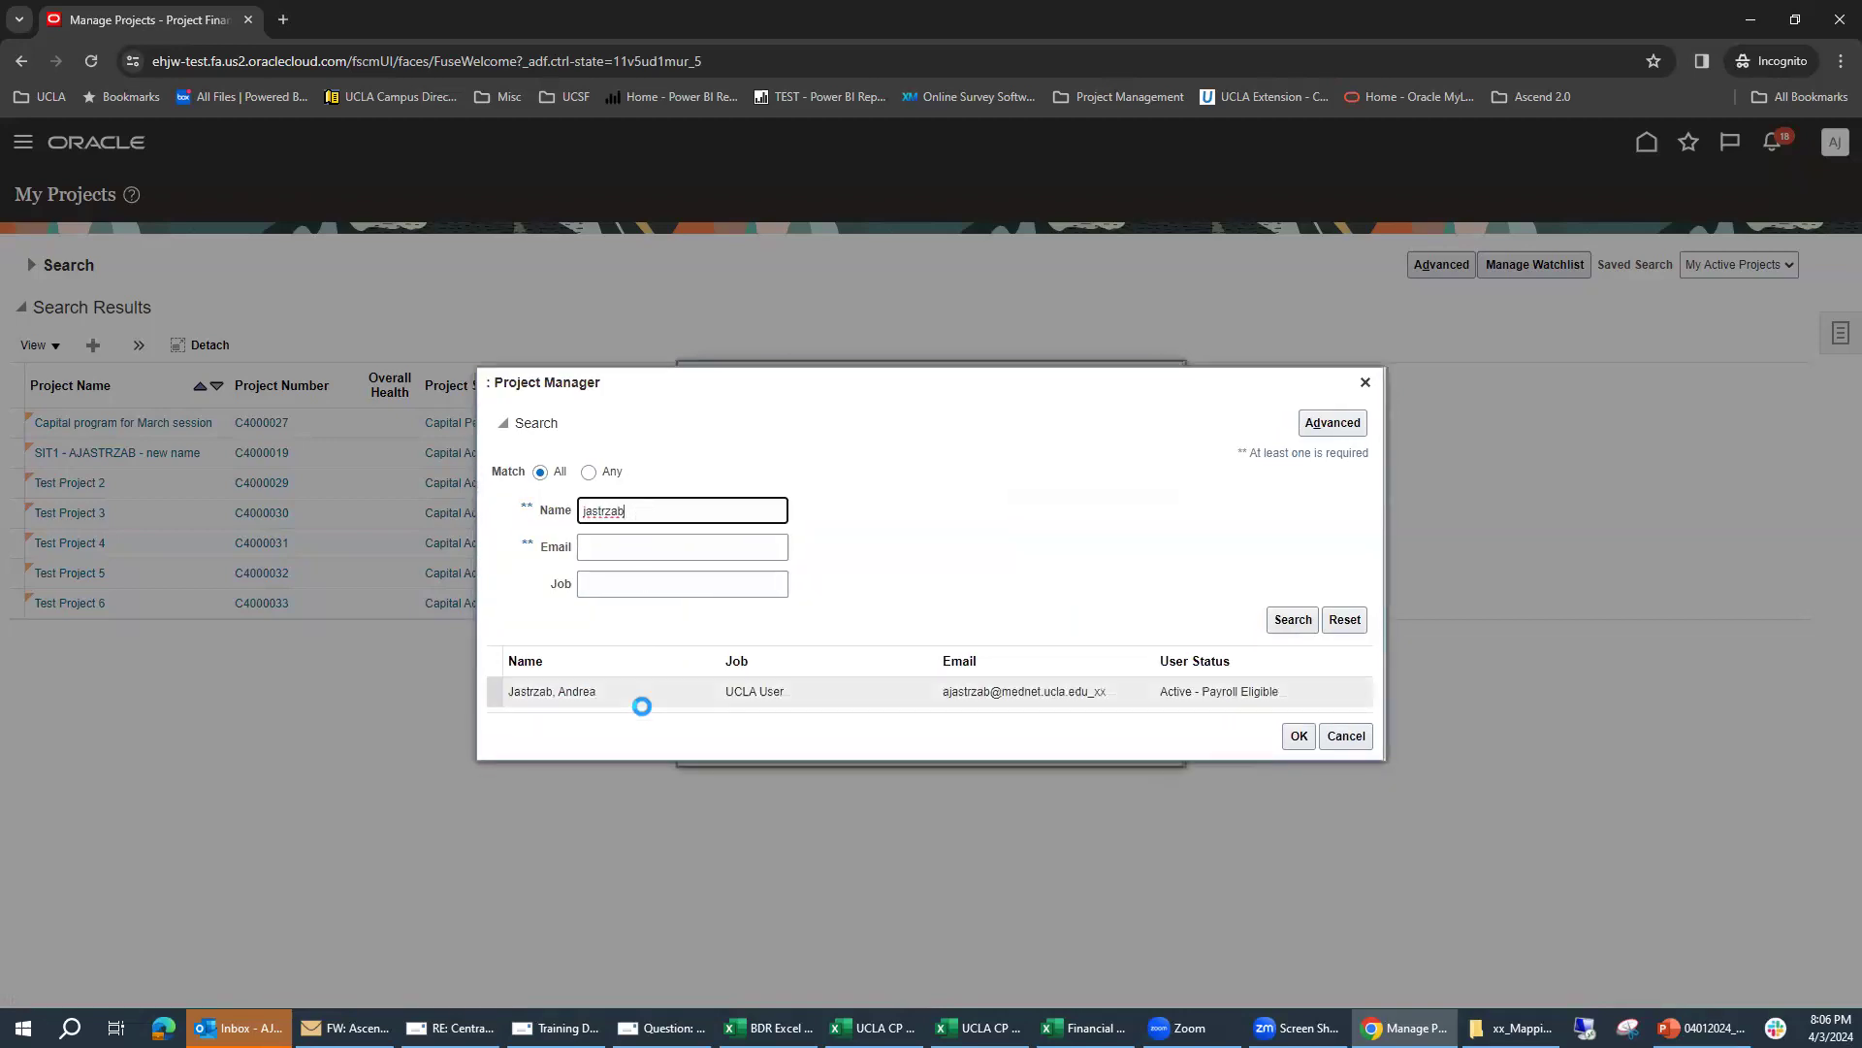
pyautogui.click(650, 700)
pyautogui.click(1297, 736)
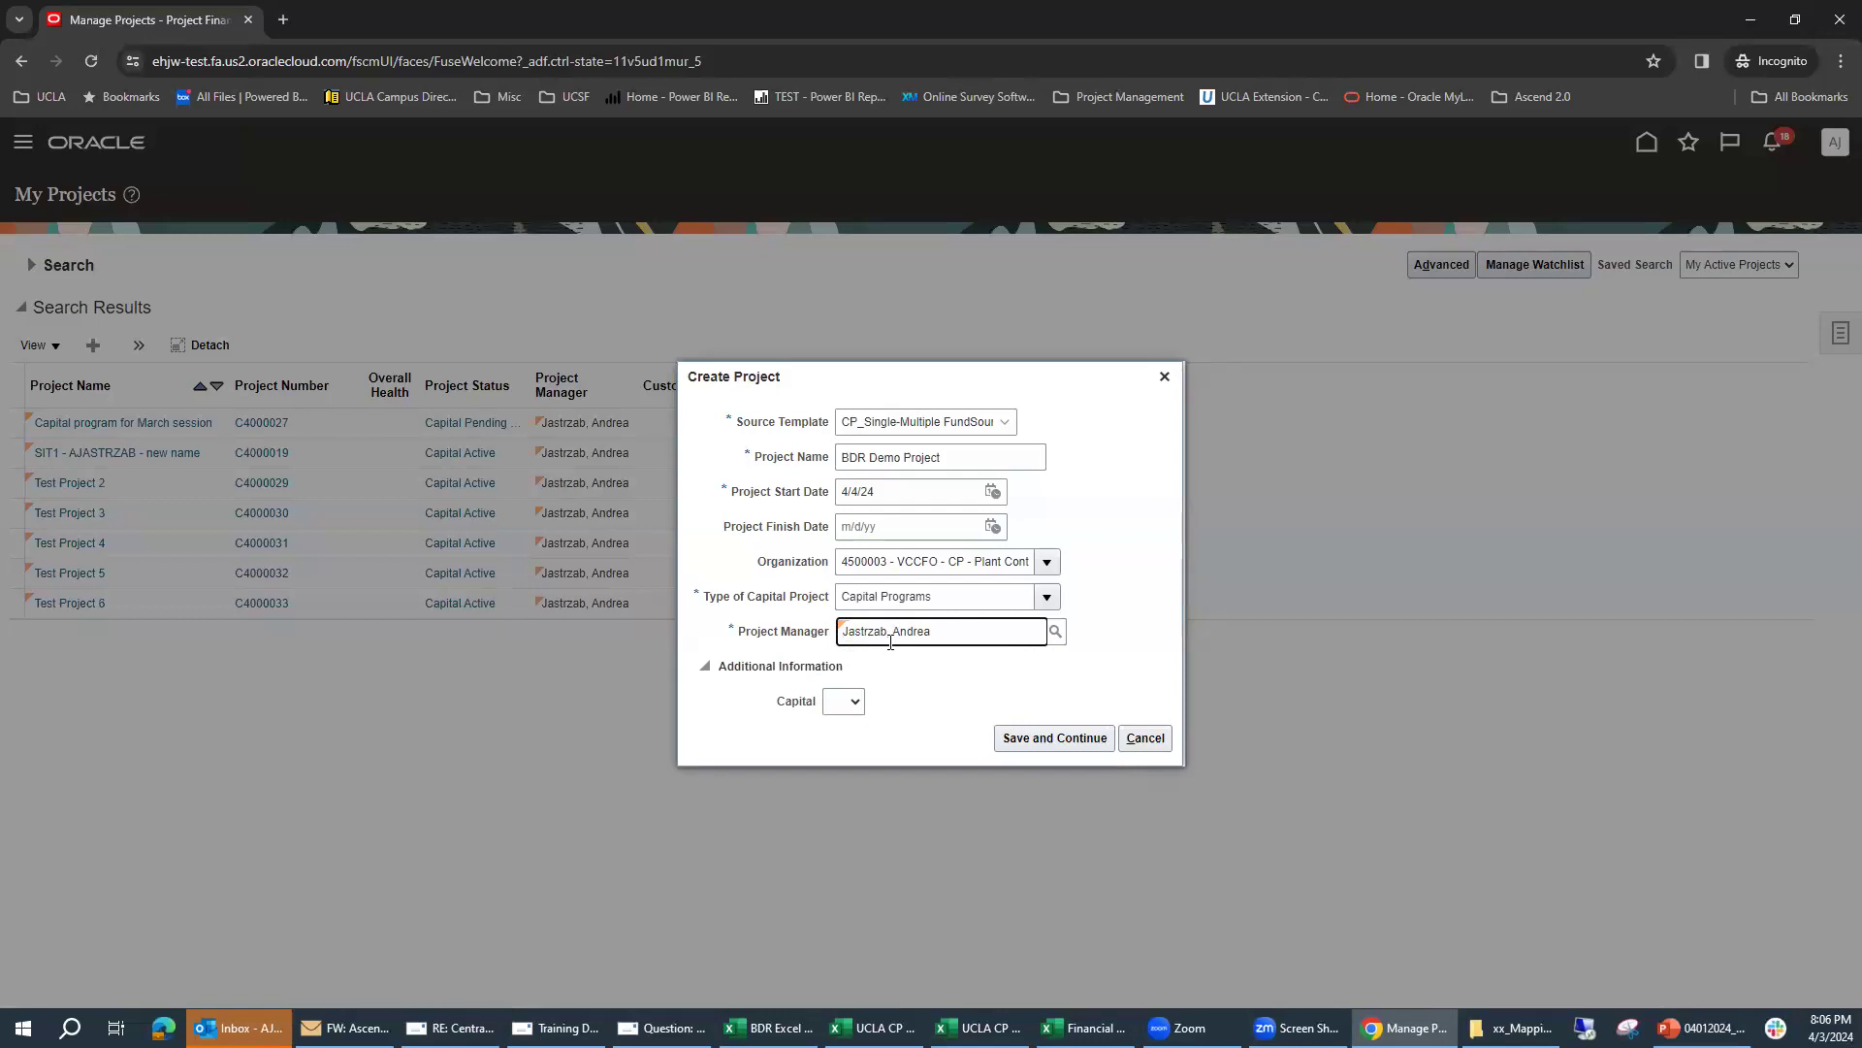
# Step: Set Capital to Yes in the additional information and review the Program options without choosing one
pyautogui.click(854, 703)
pyautogui.click(844, 739)
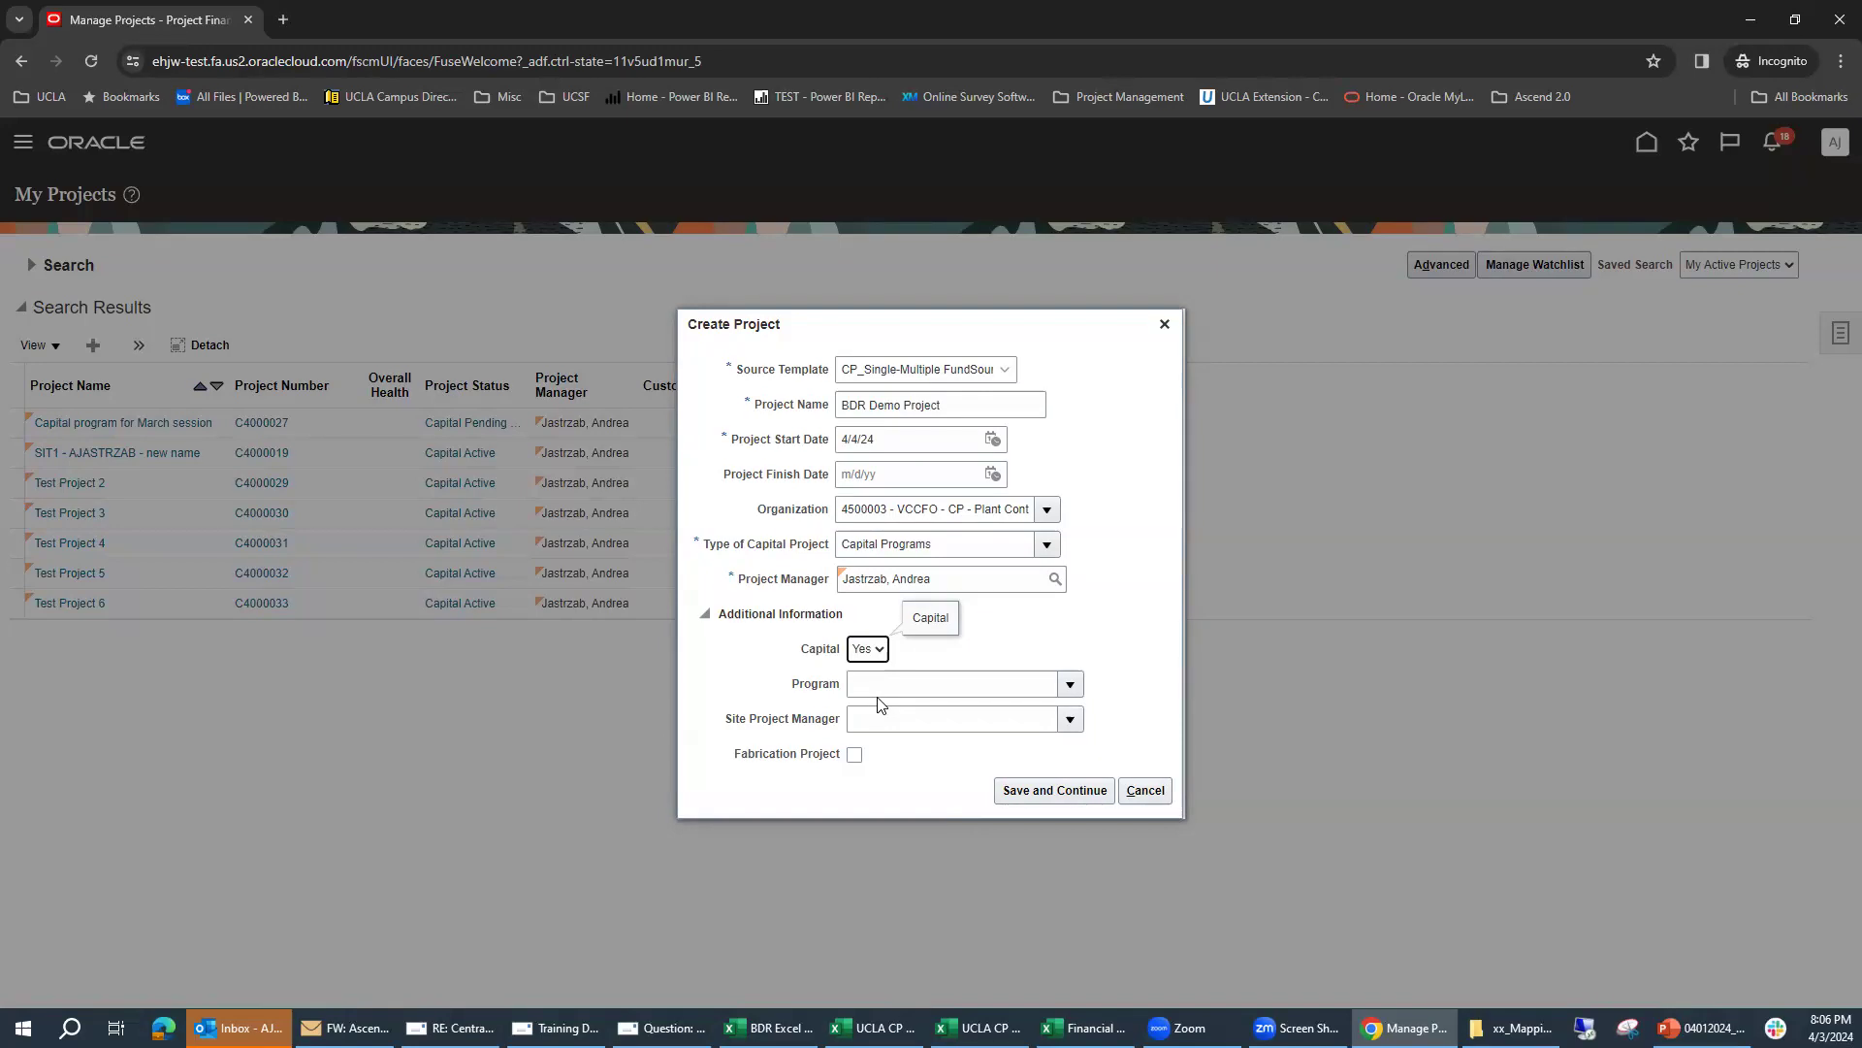
pyautogui.click(1071, 686)
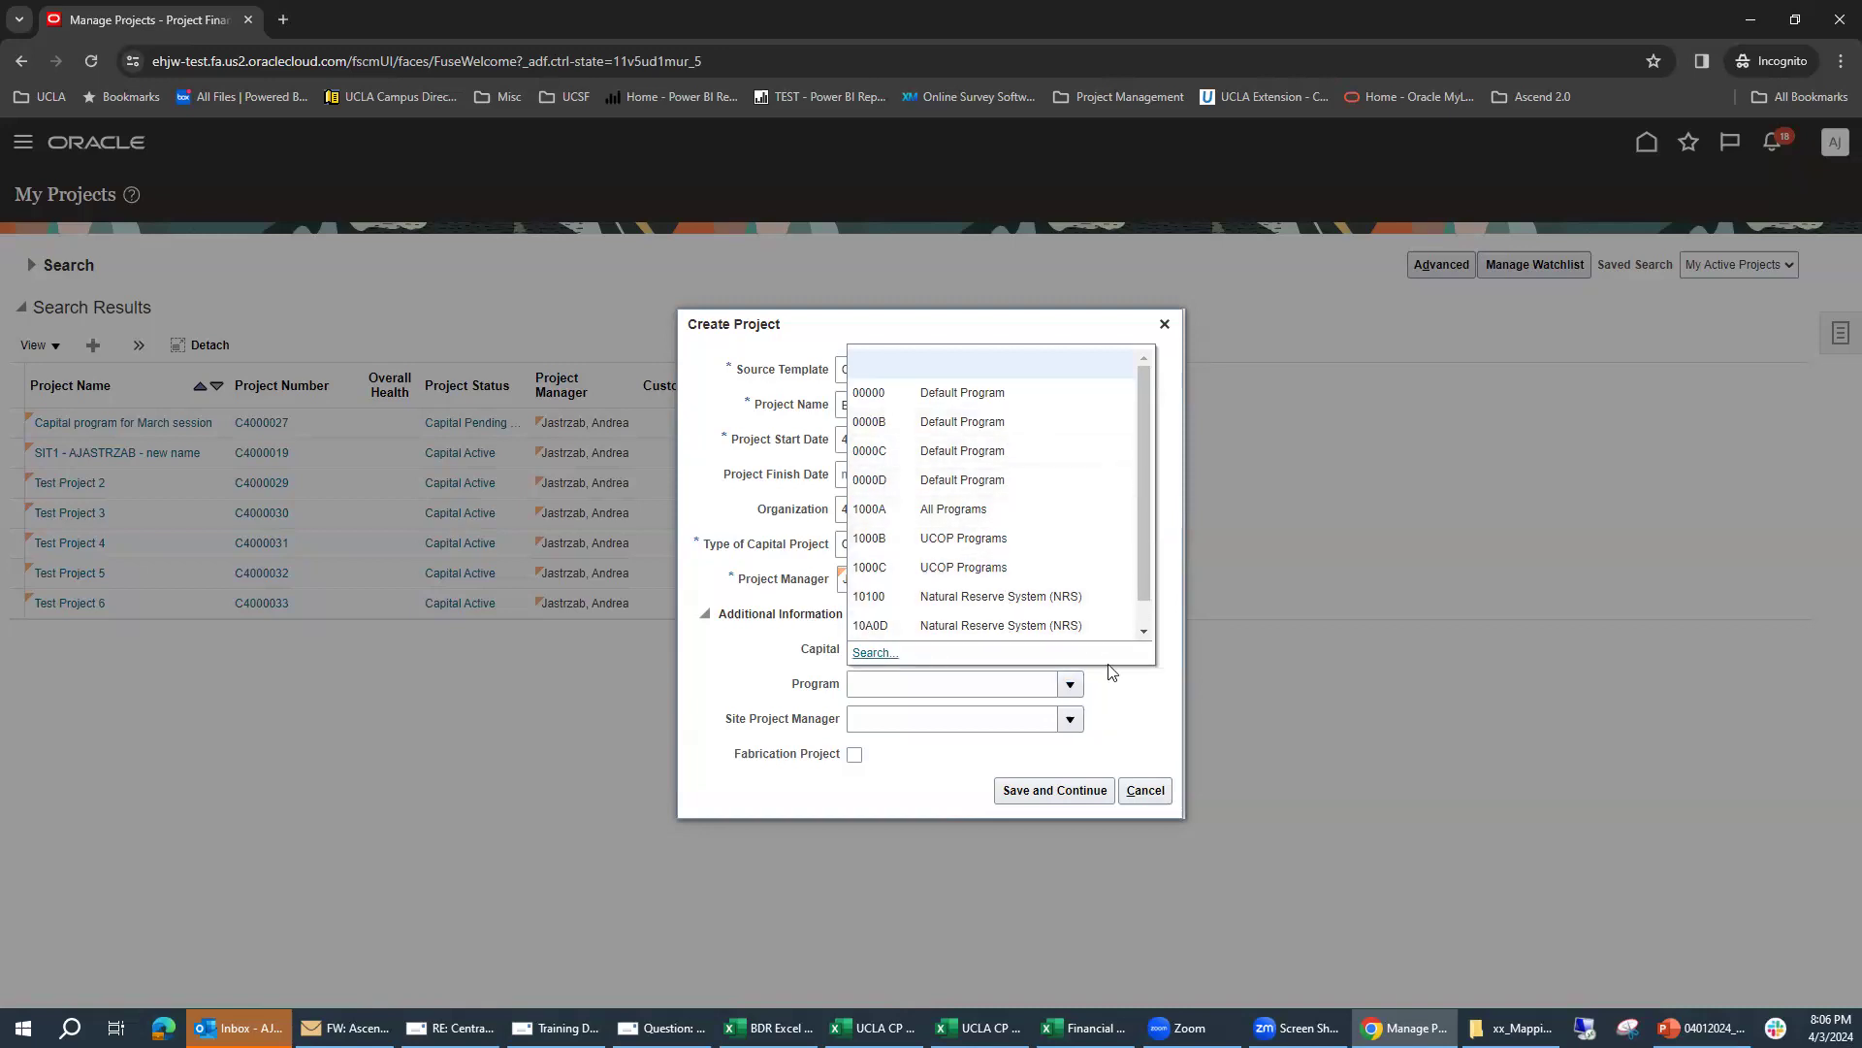
pyautogui.click(1137, 696)
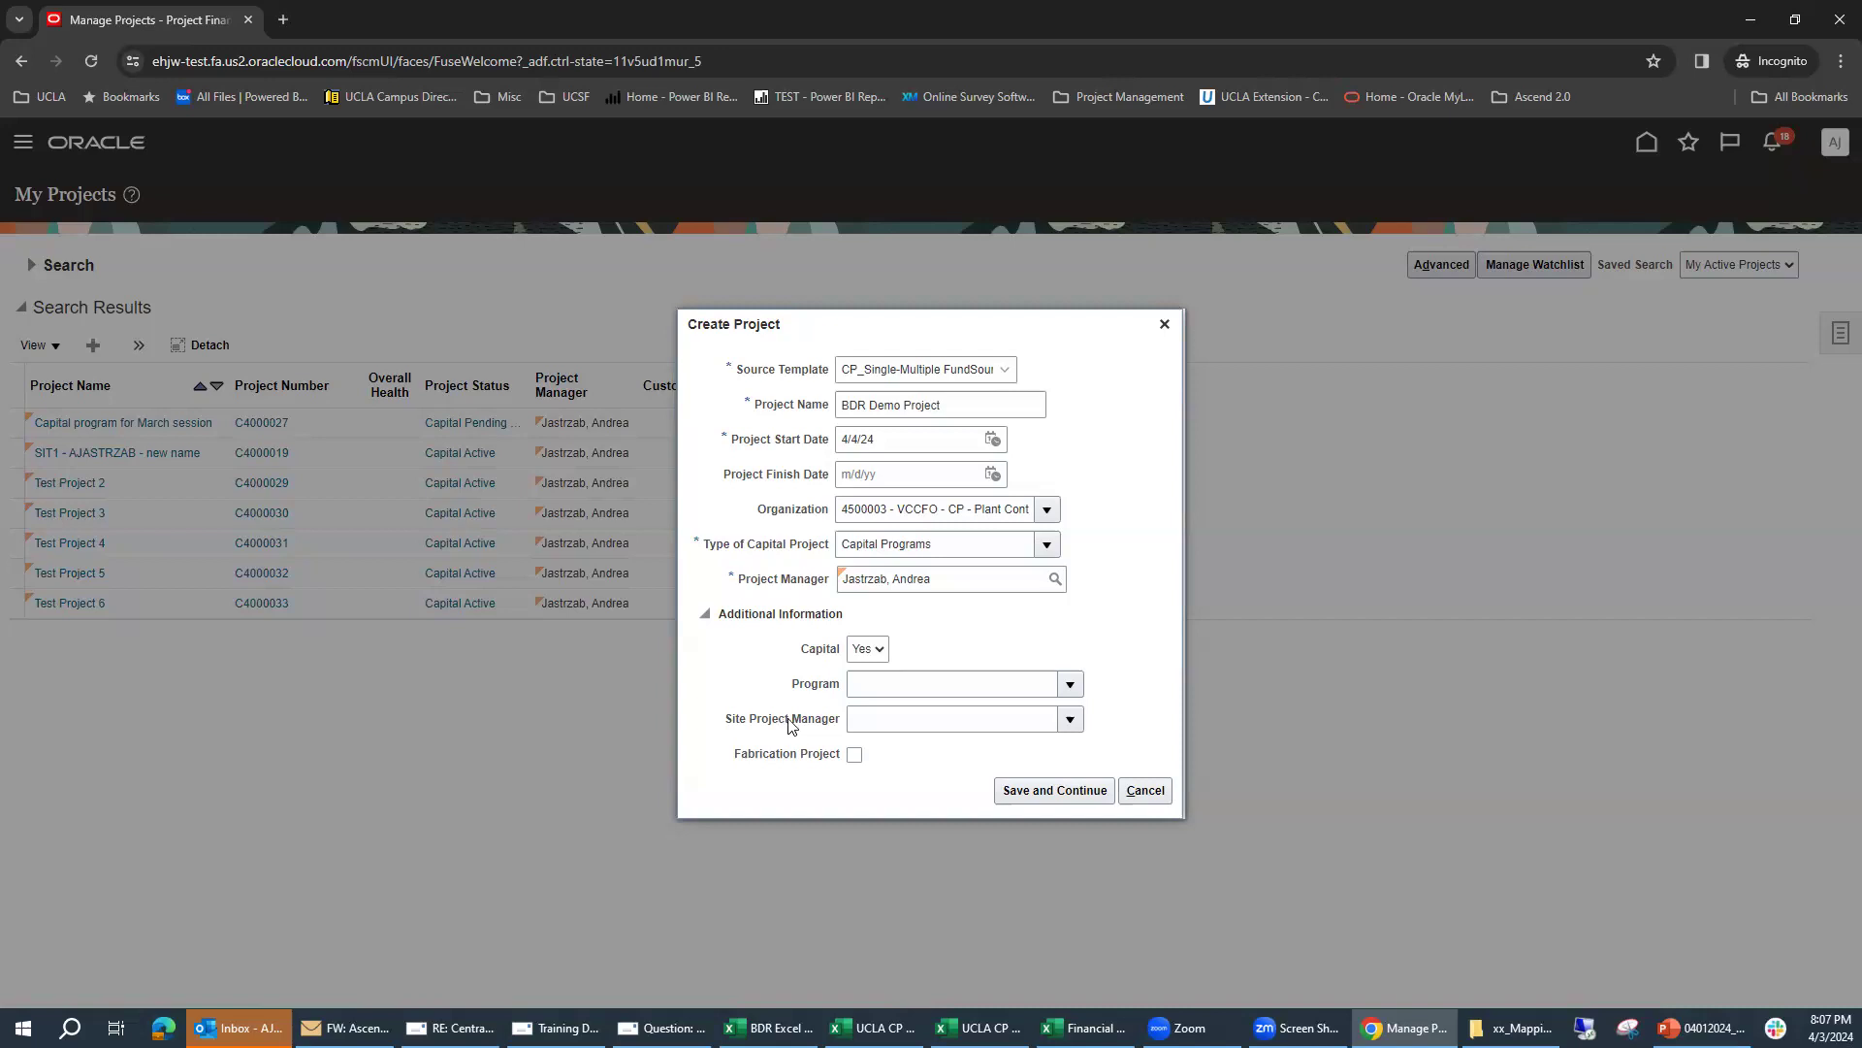
# Step: Try to save the new project, change its name to BDR Demo Project 7, and save again to continue
pyautogui.click(1043, 794)
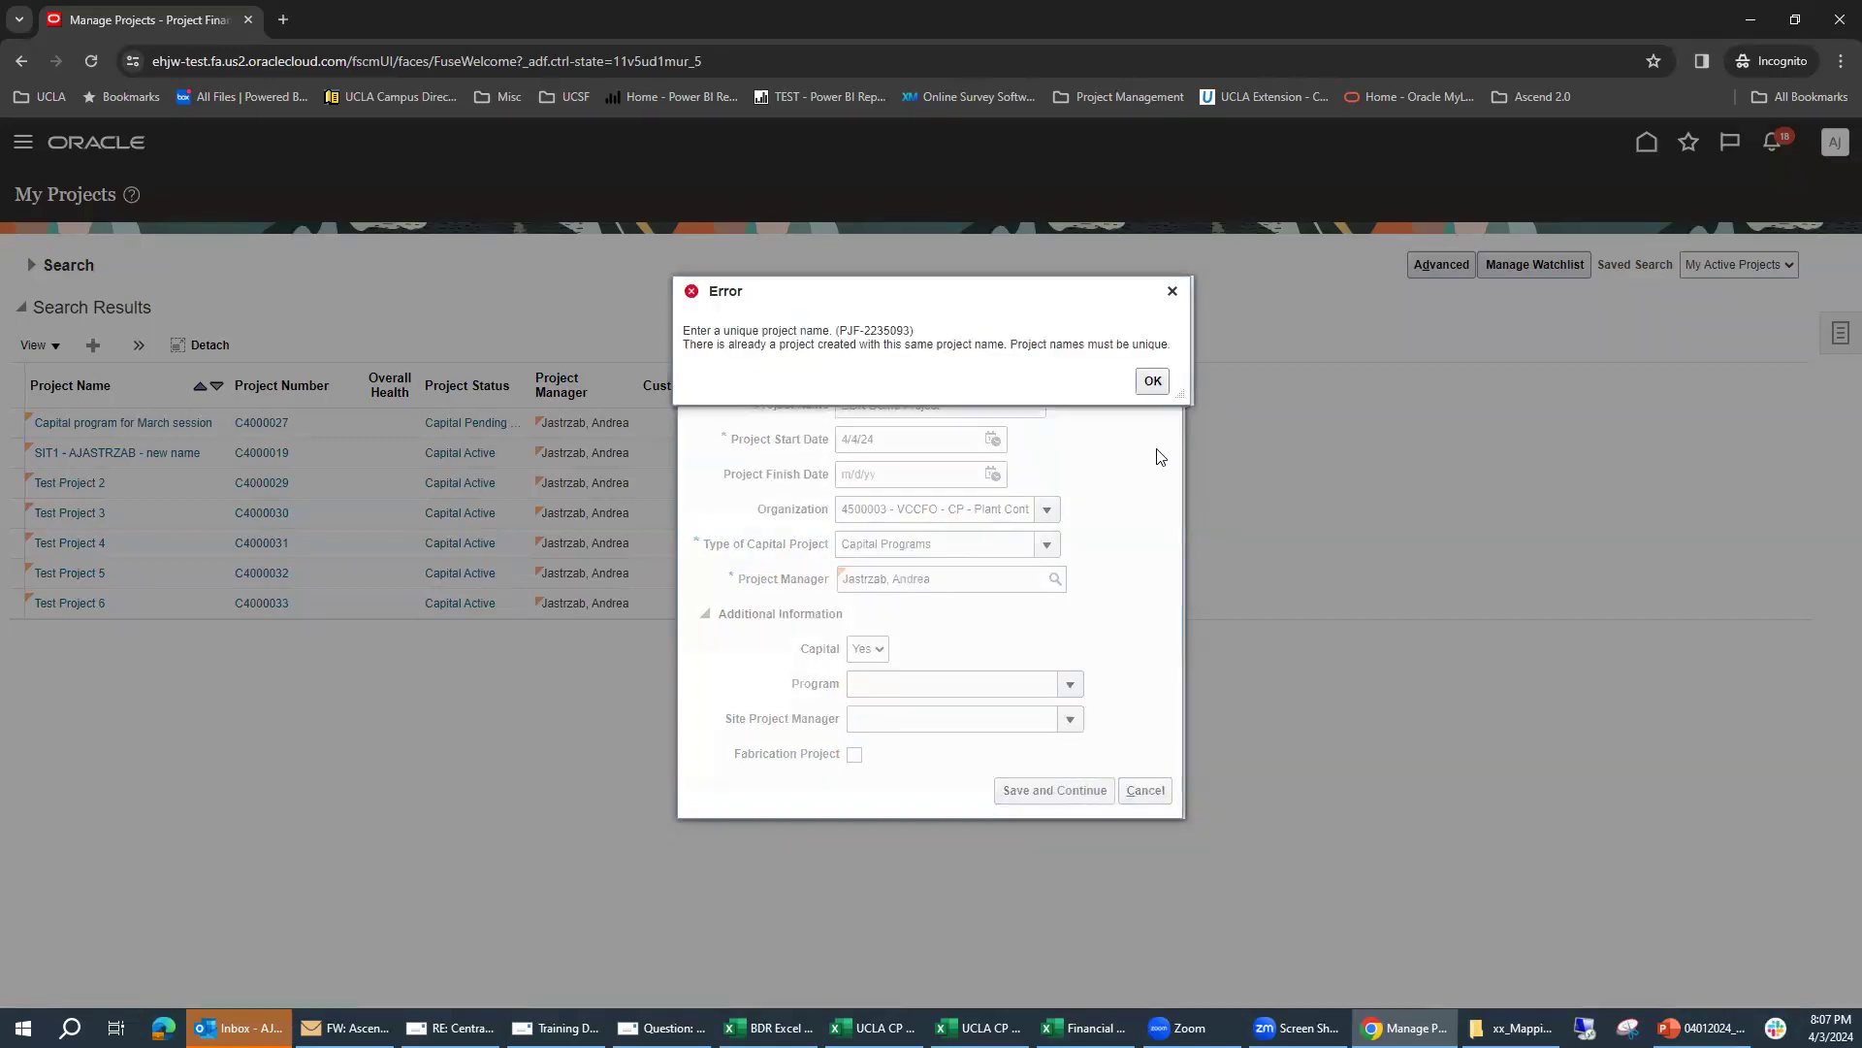
pyautogui.click(1152, 381)
pyautogui.click(1003, 412)
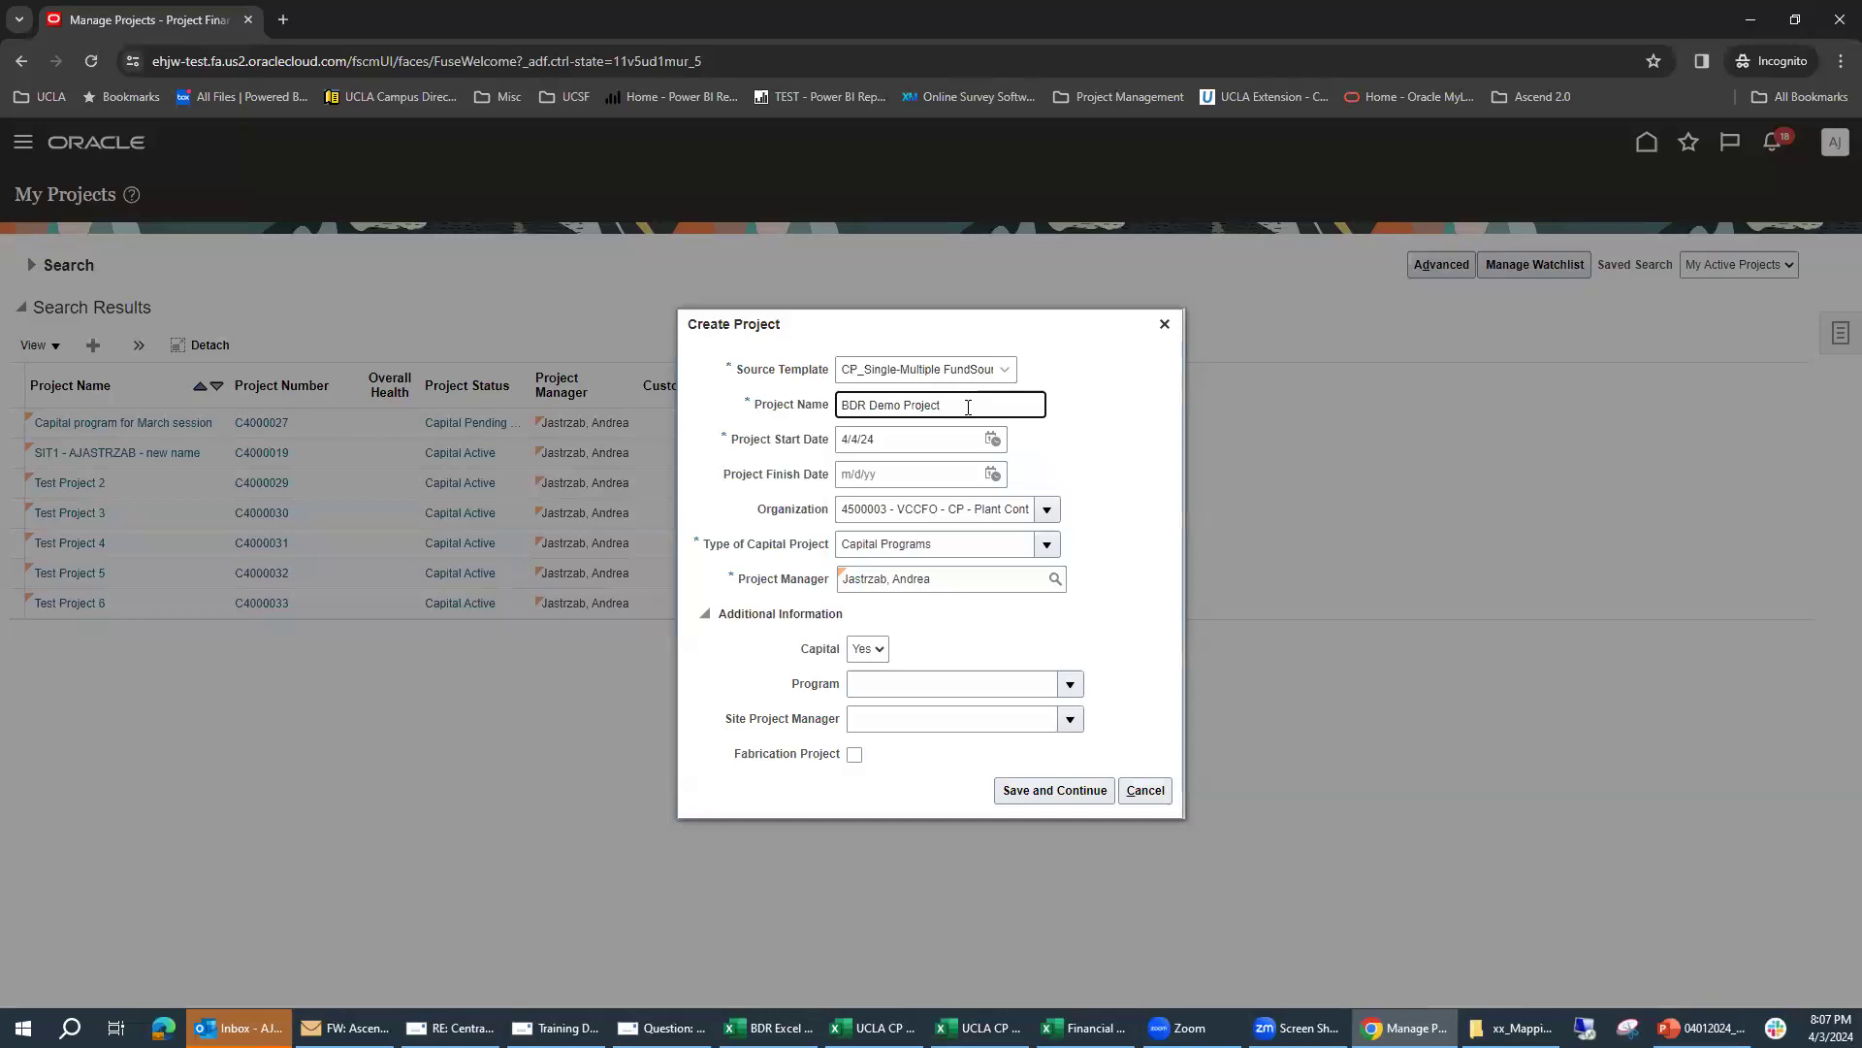
pyautogui.write('7')
pyautogui.click(1059, 791)
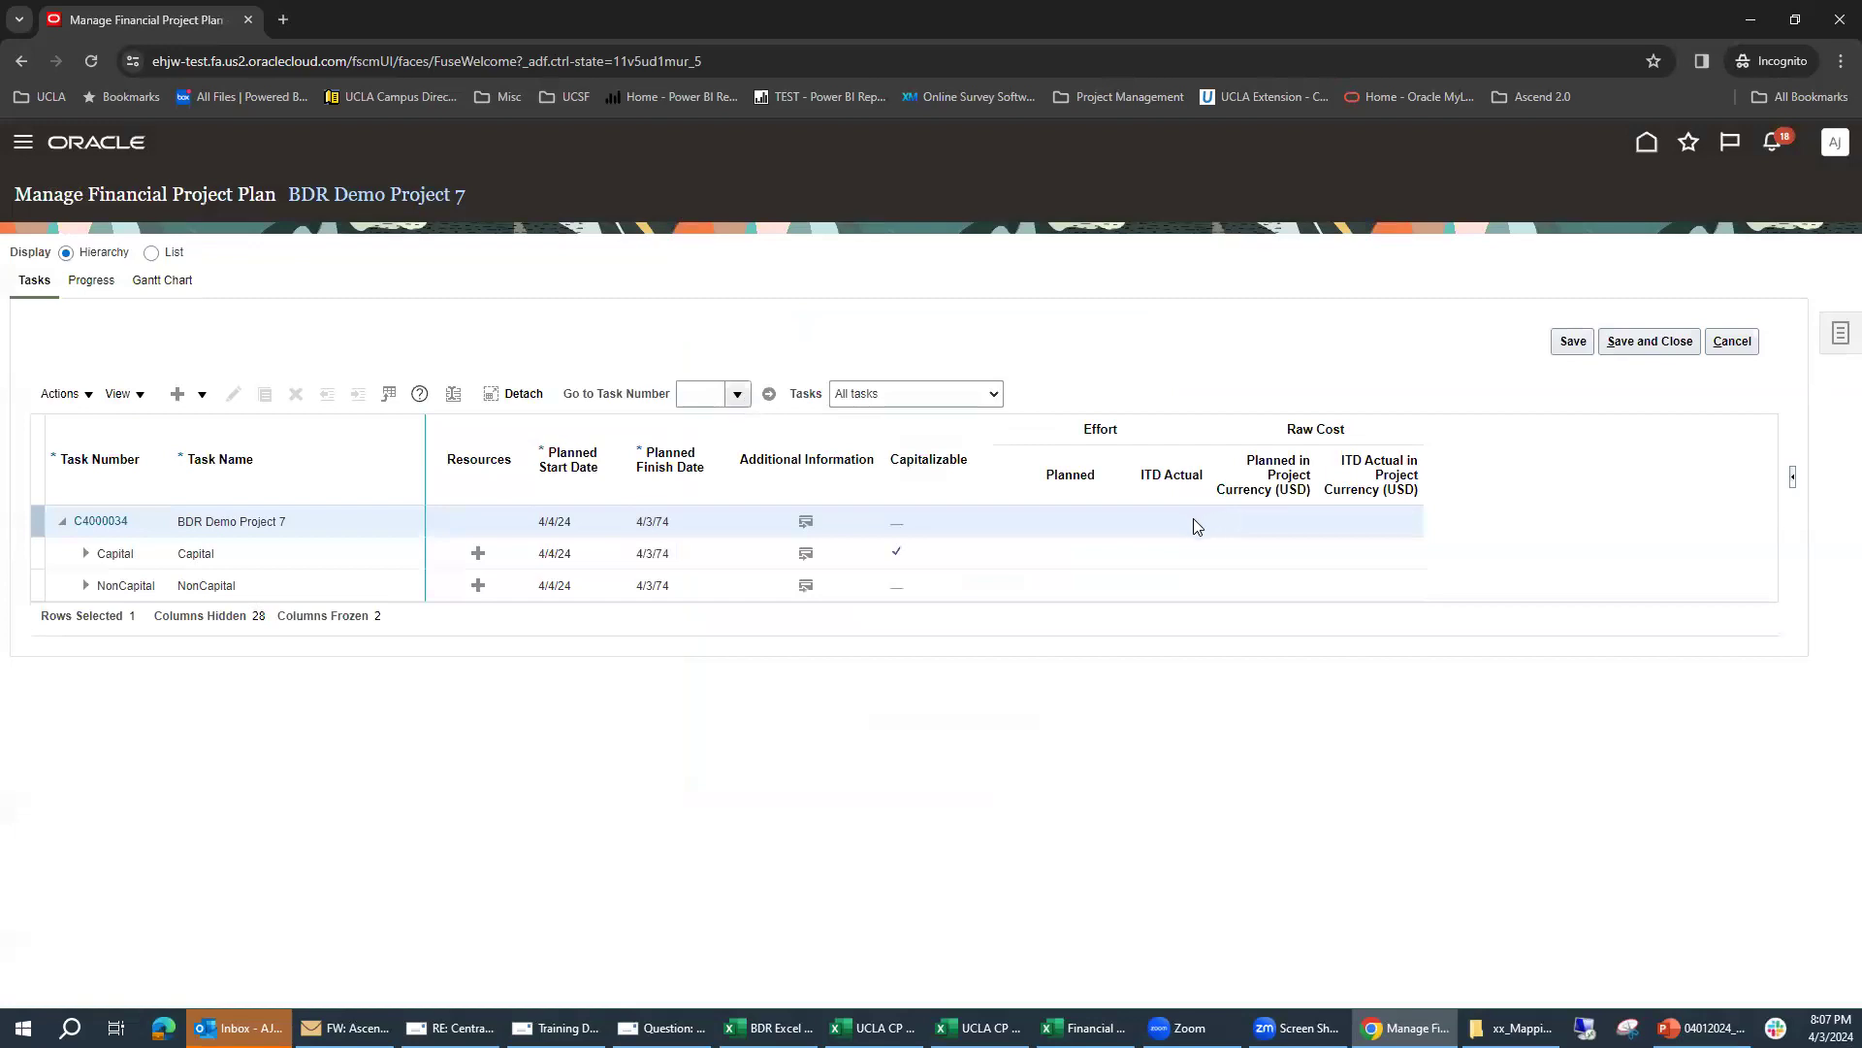
pyautogui.moveTo(691, 464); pyautogui.dragTo(1077, 475)
# Step: Leave the financial project plan and attach the file 03272024_Capital Projects to the project's documents, saving the attachment
pyautogui.click(1743, 344)
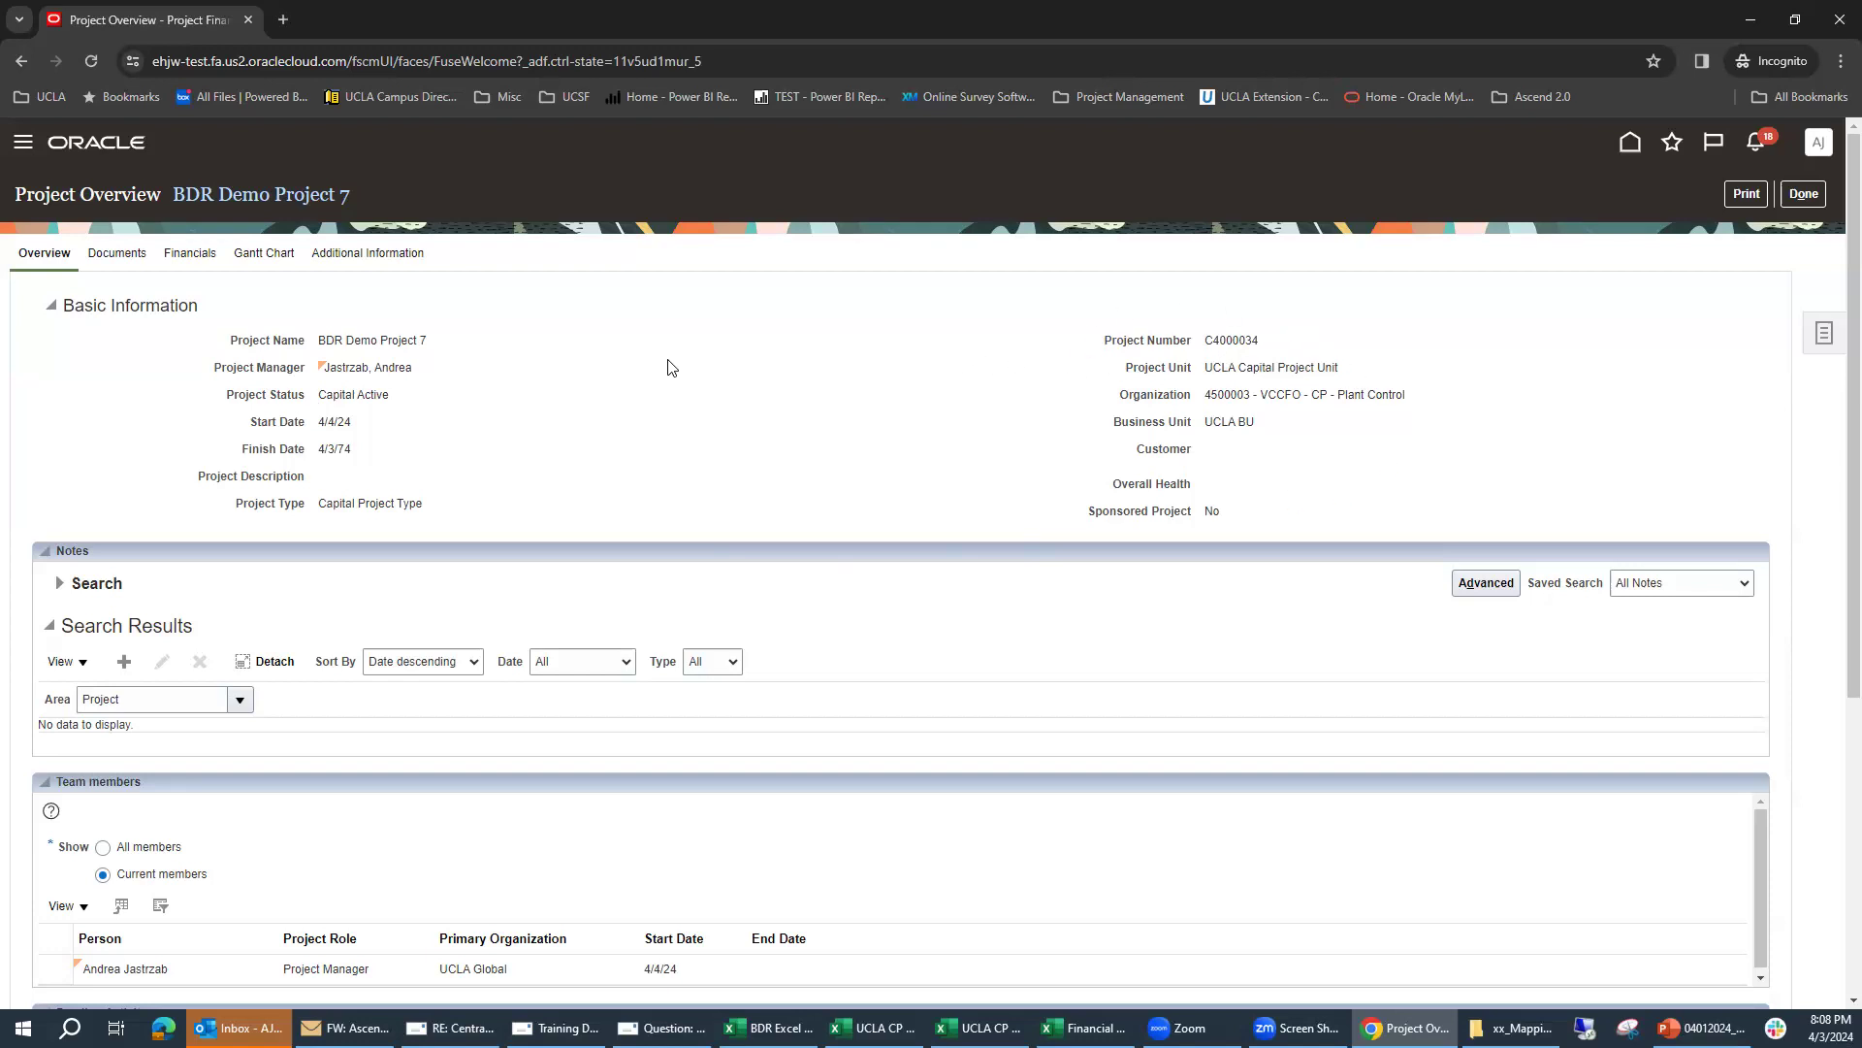
pyautogui.click(123, 260)
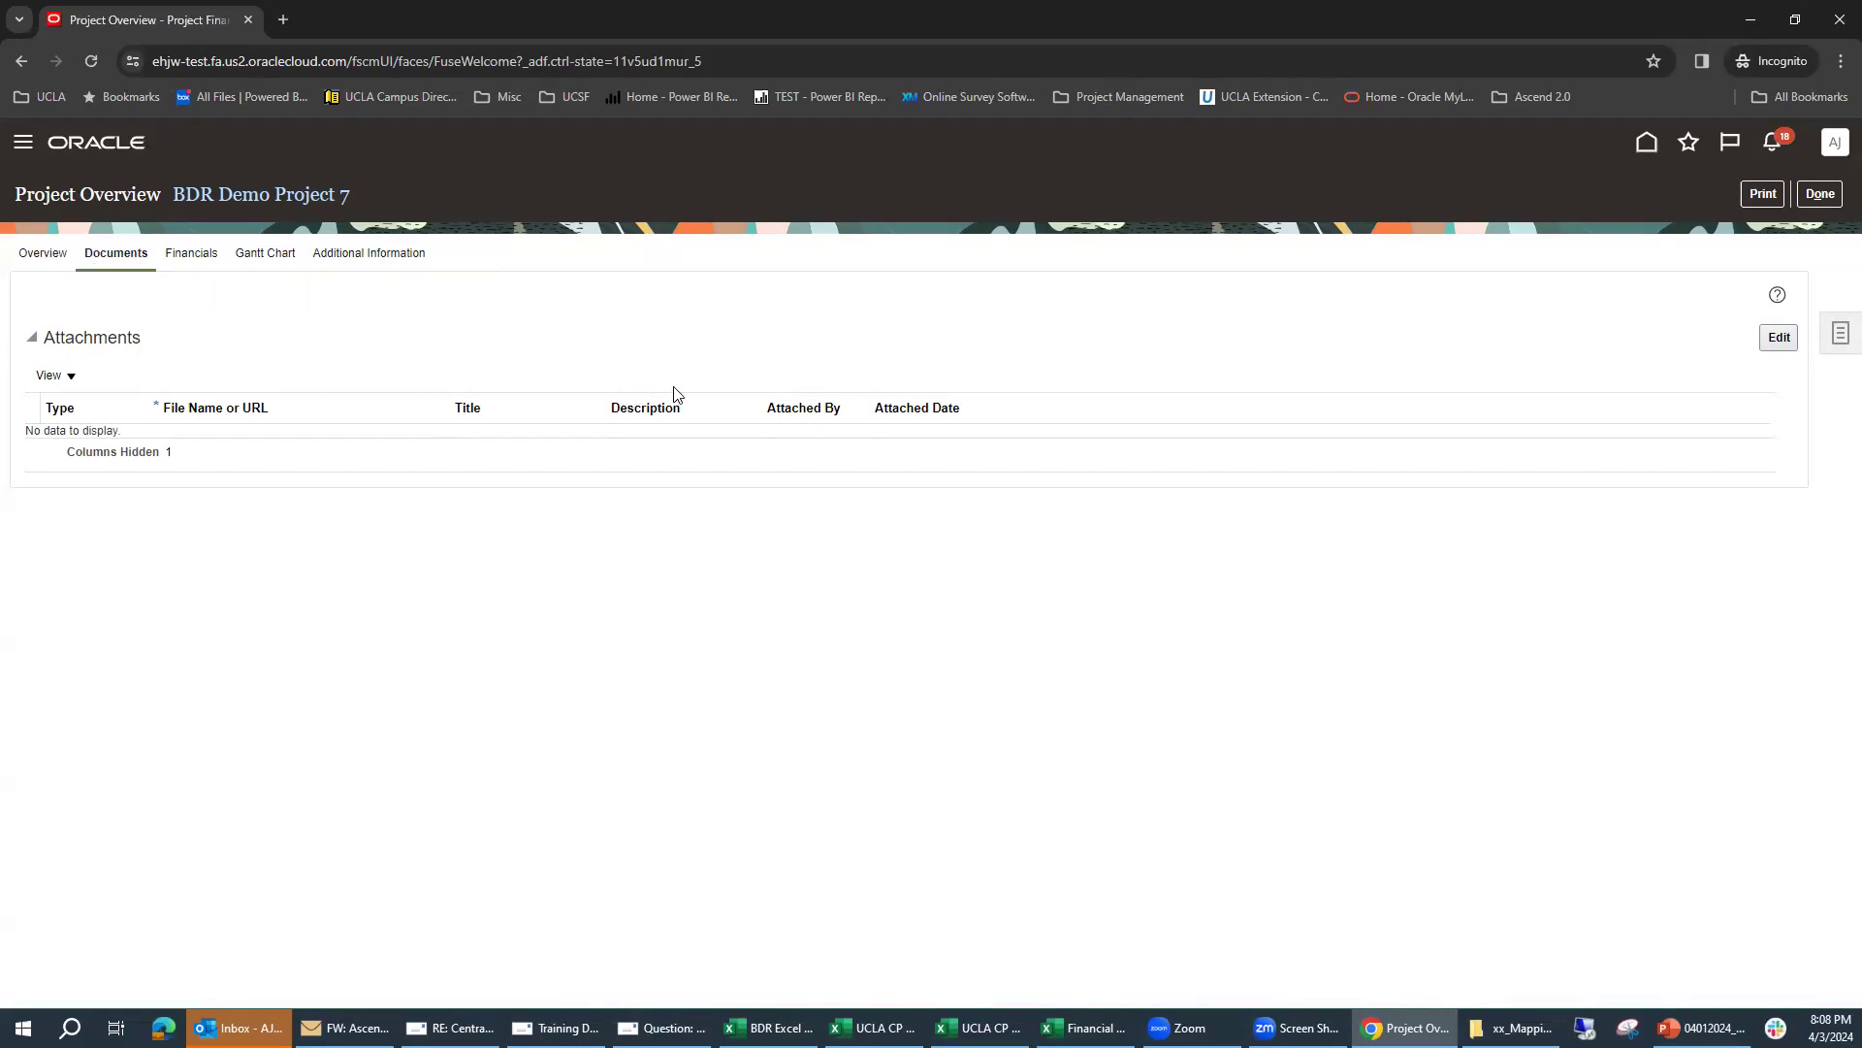
pyautogui.click(1779, 339)
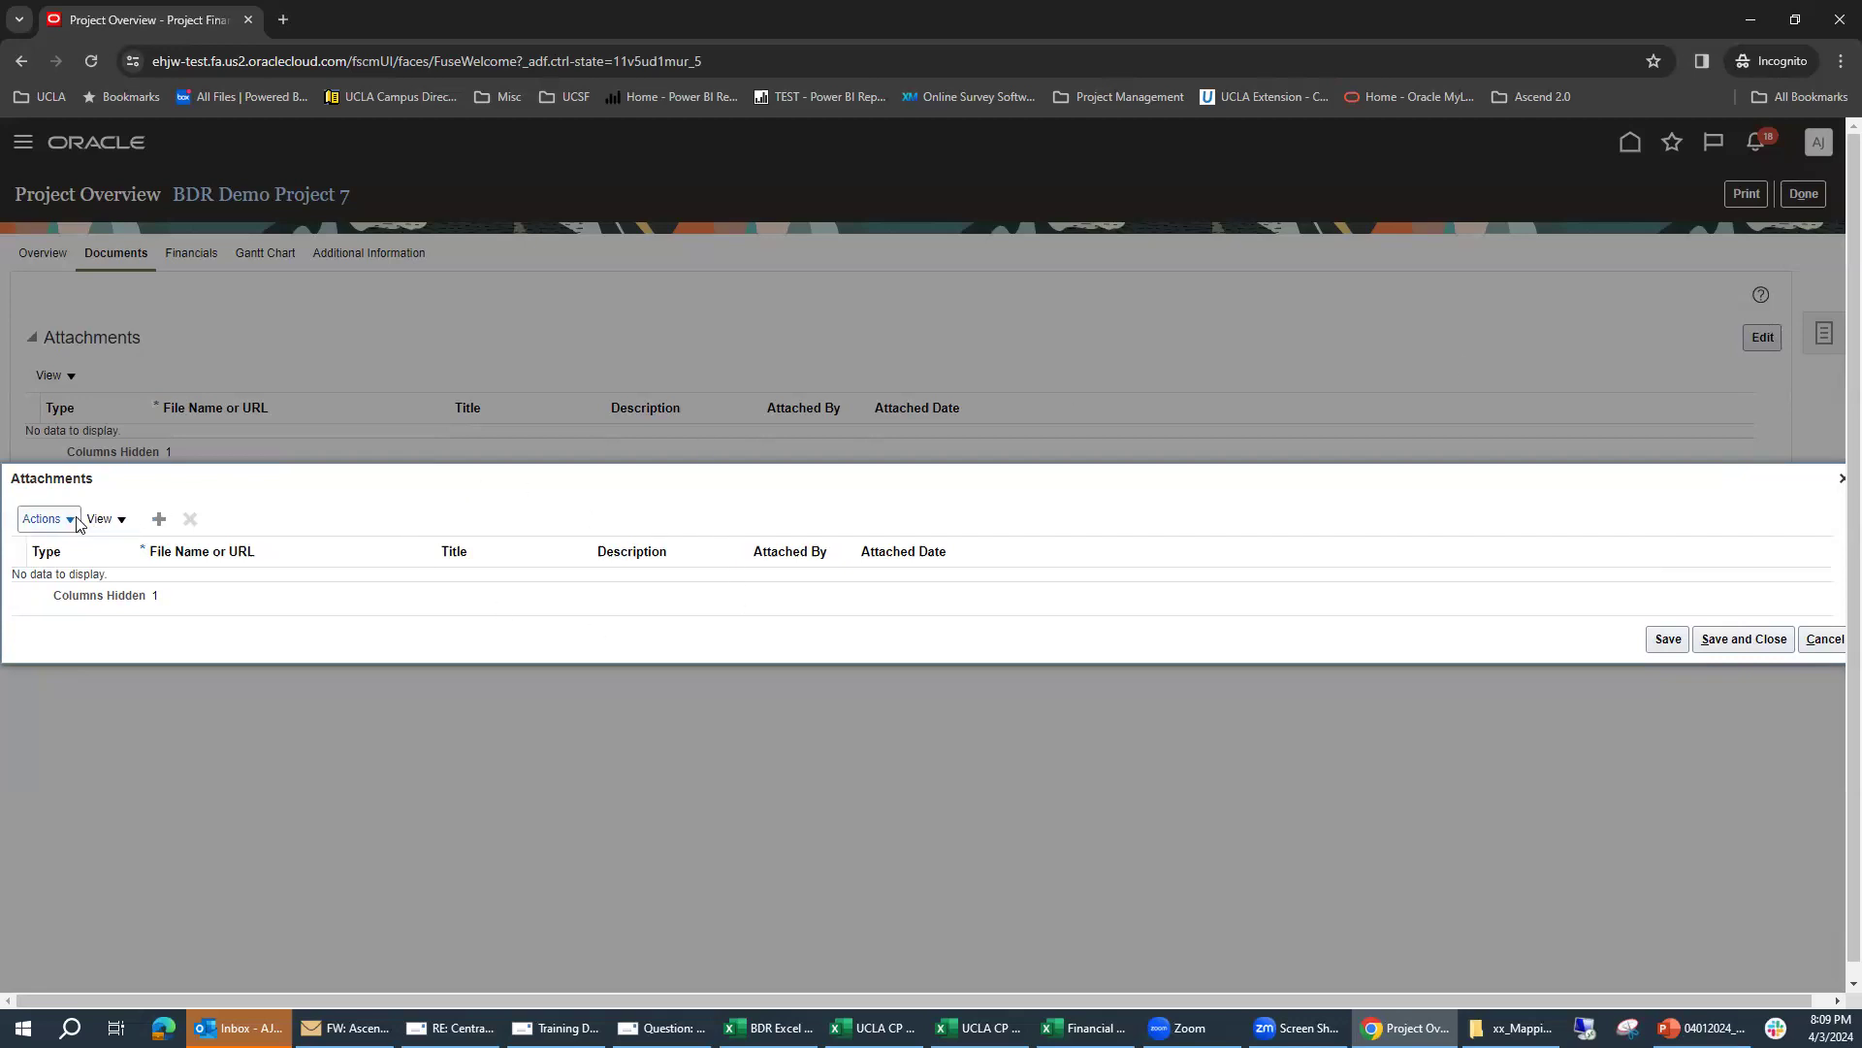
pyautogui.click(159, 520)
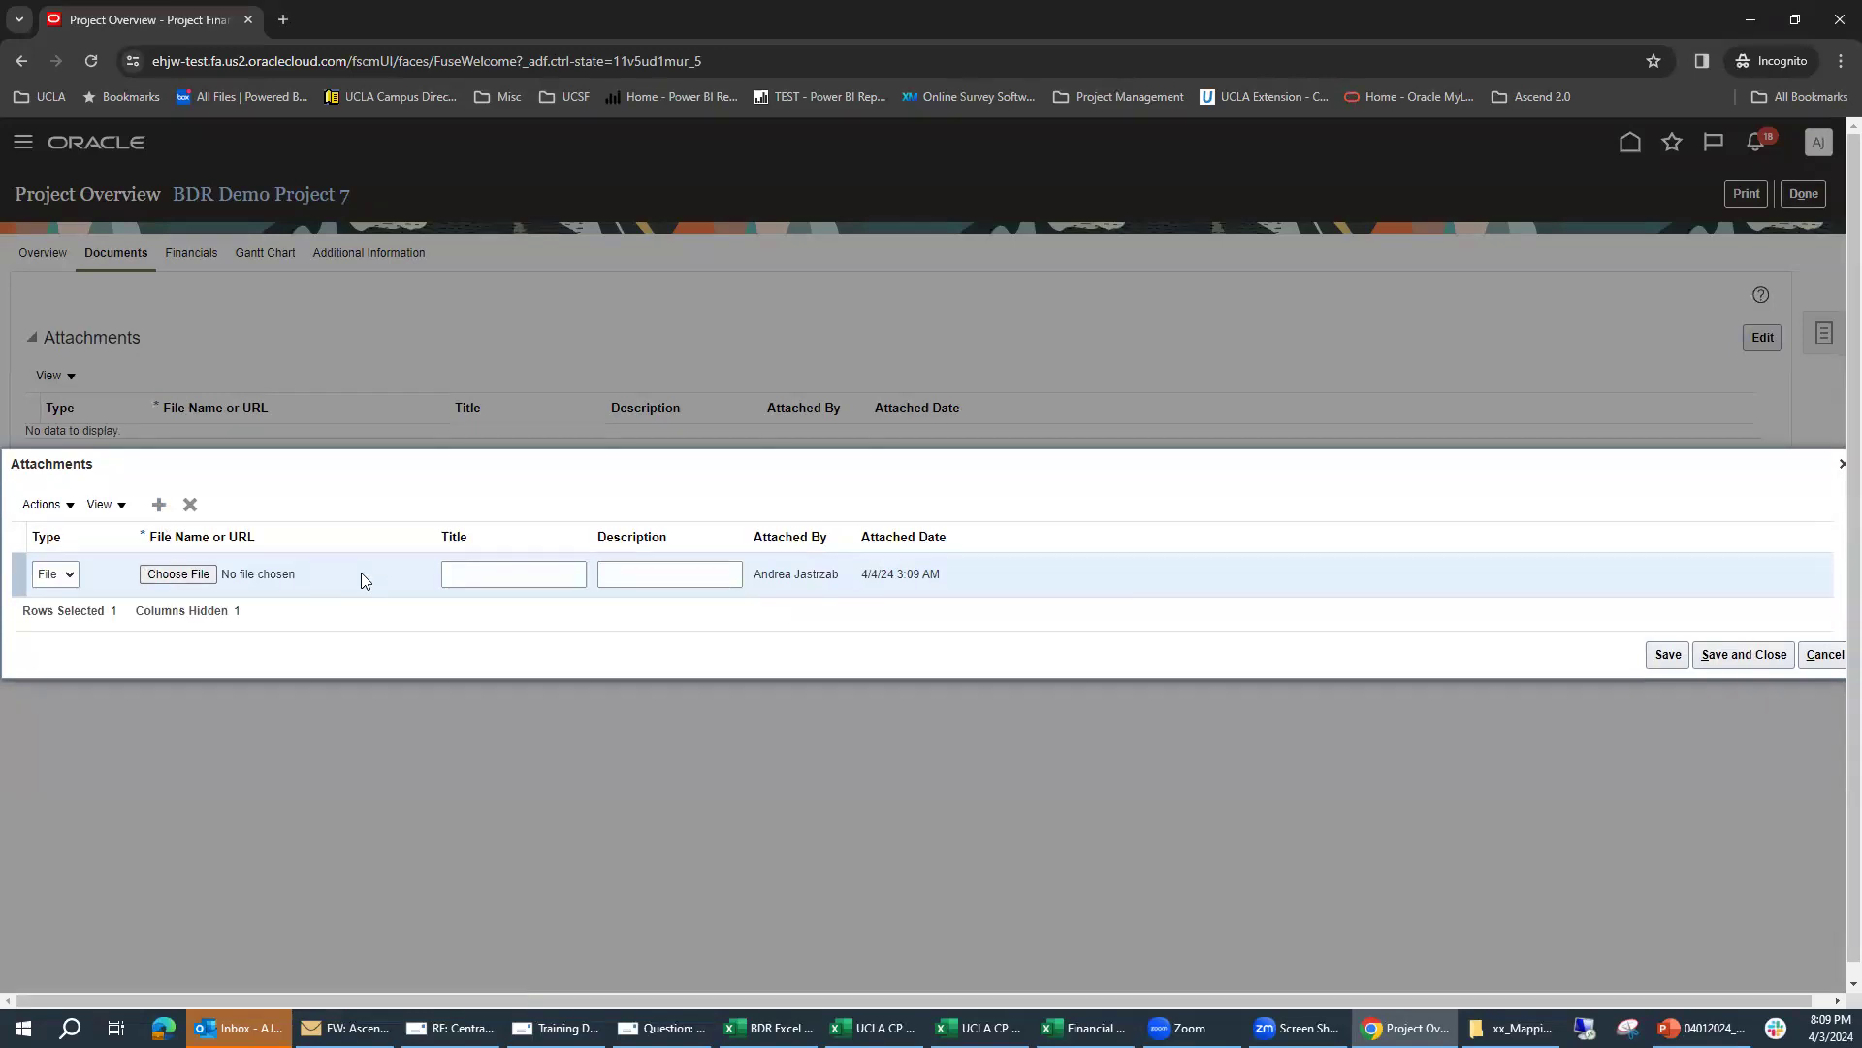
pyautogui.click(70, 575)
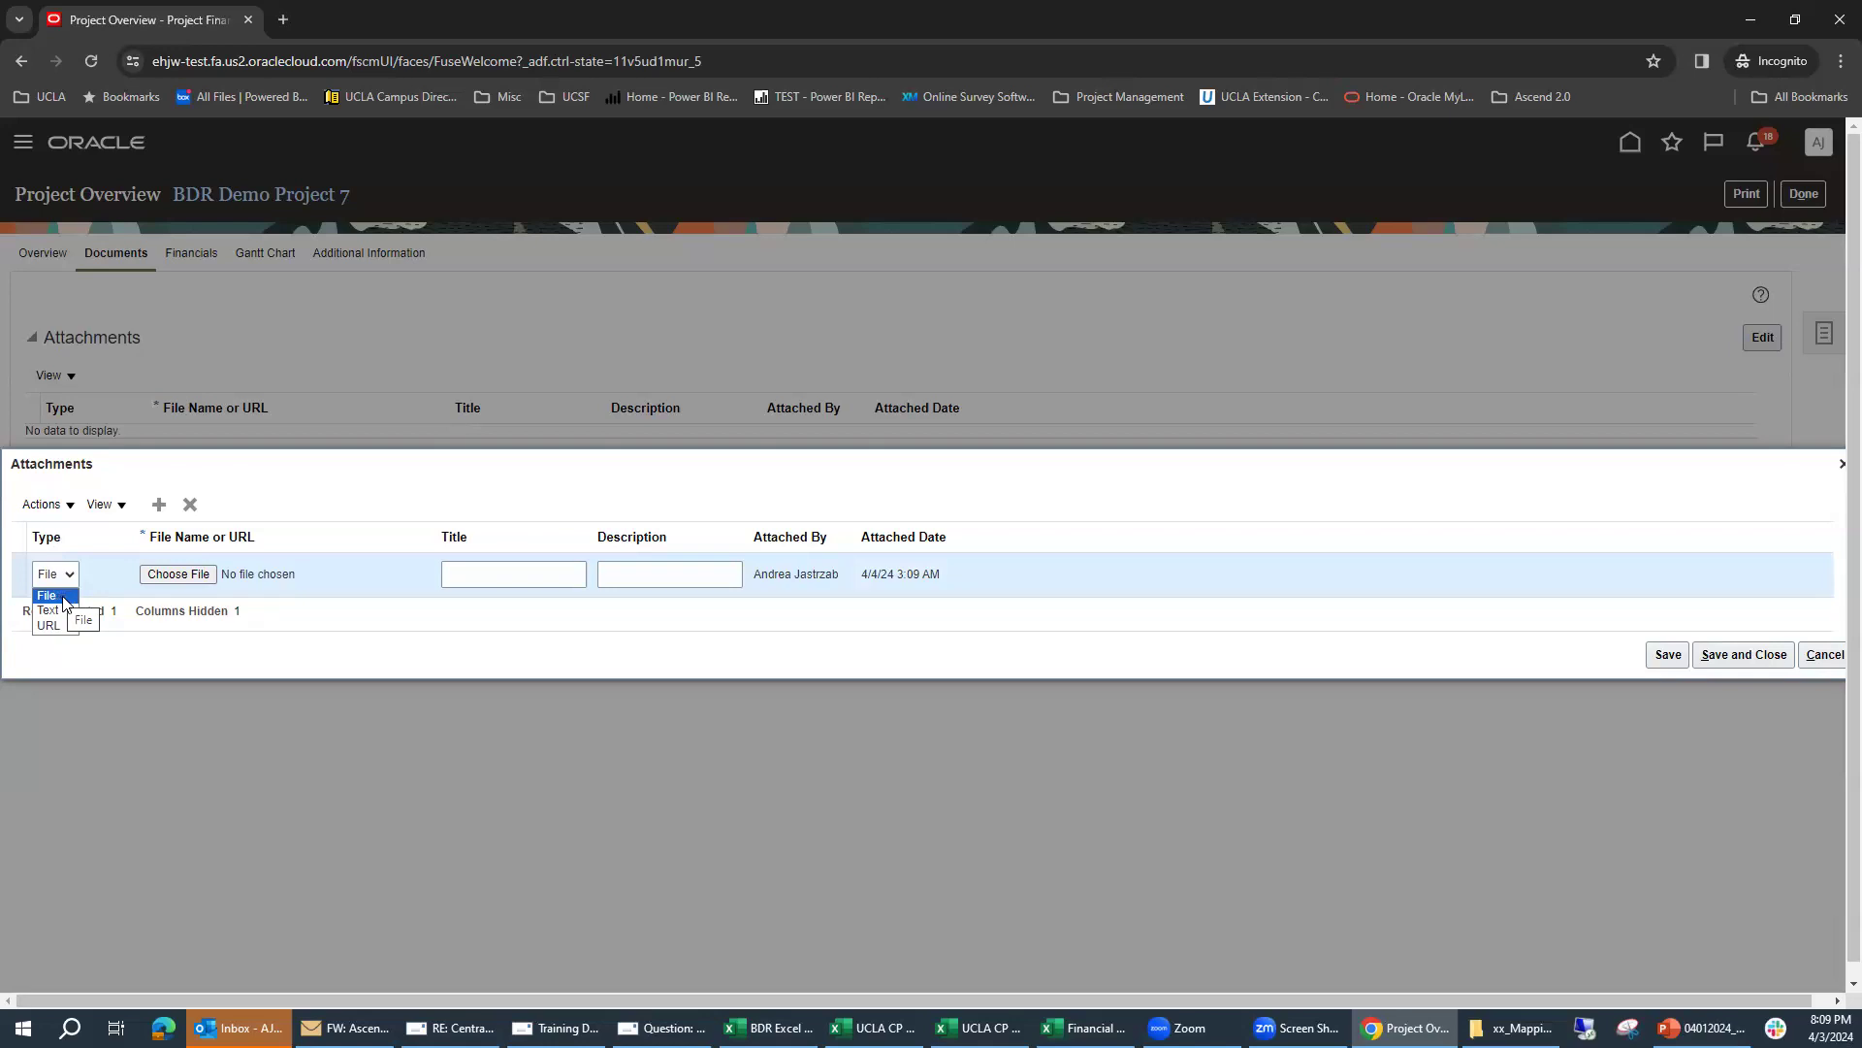
pyautogui.click(64, 602)
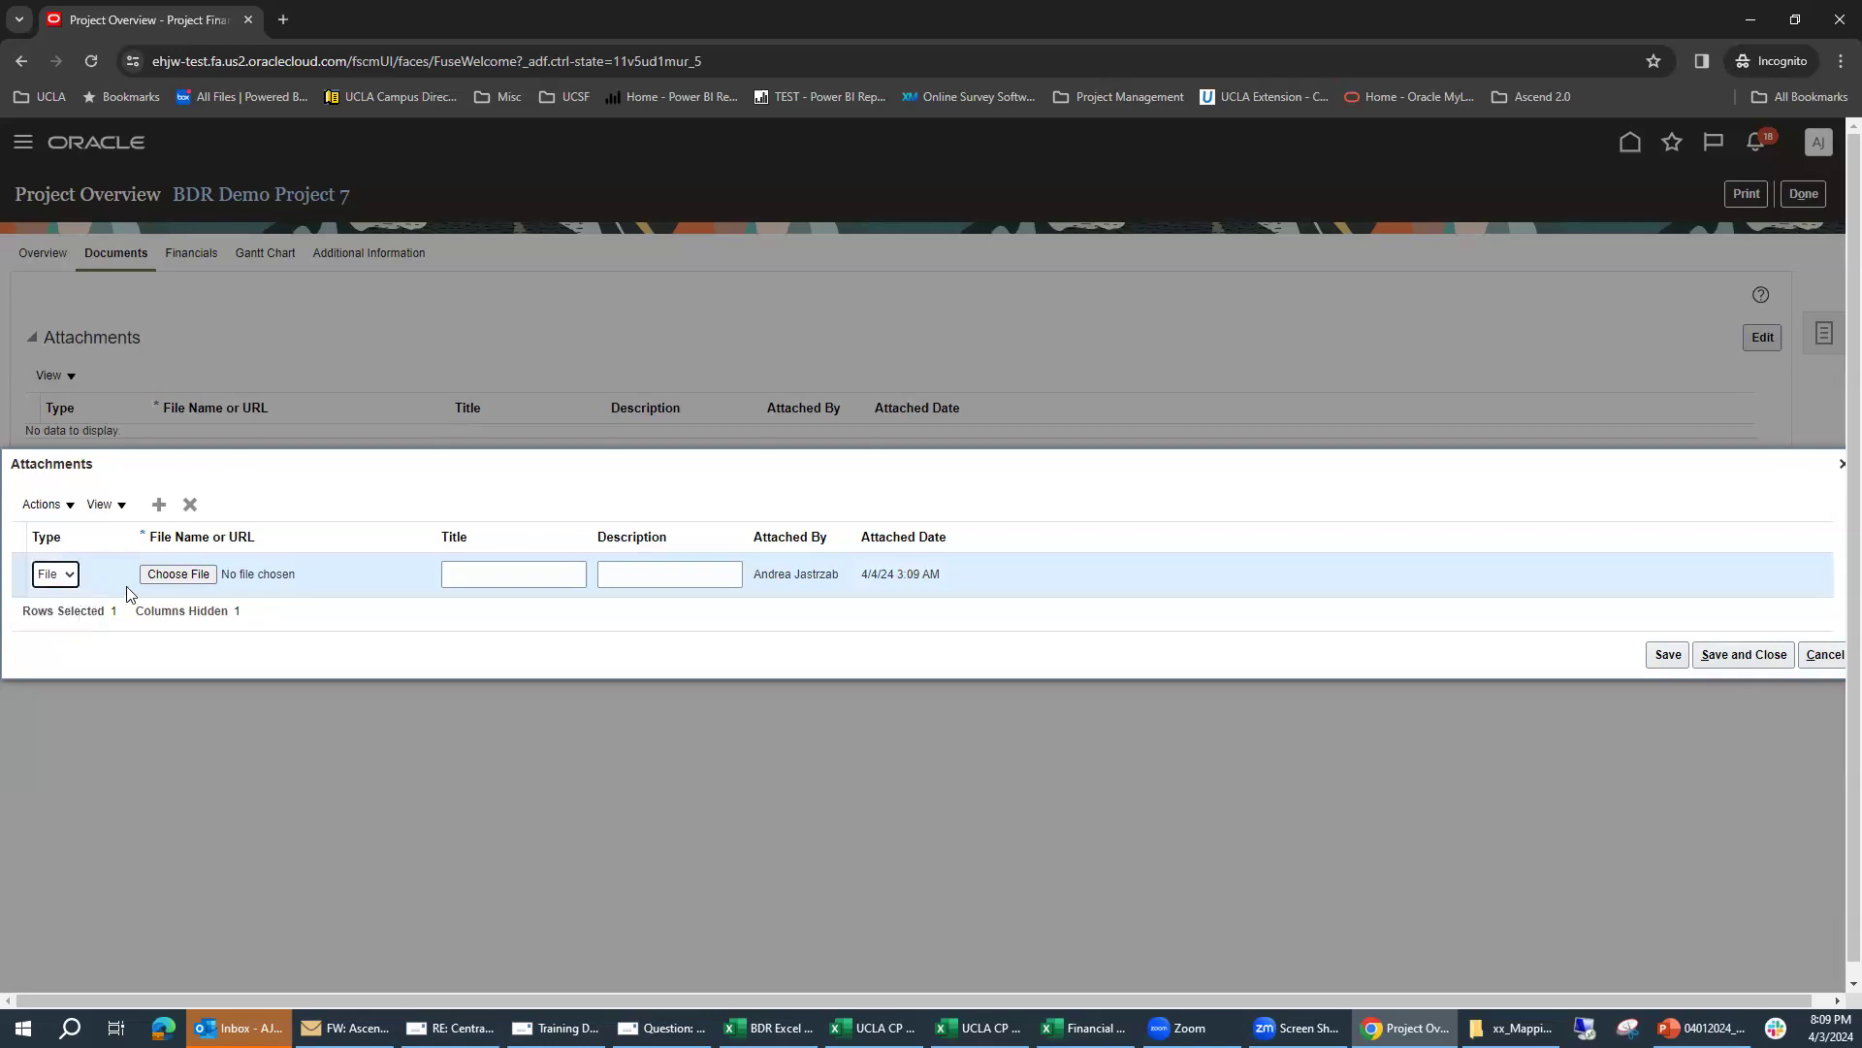
pyautogui.click(180, 575)
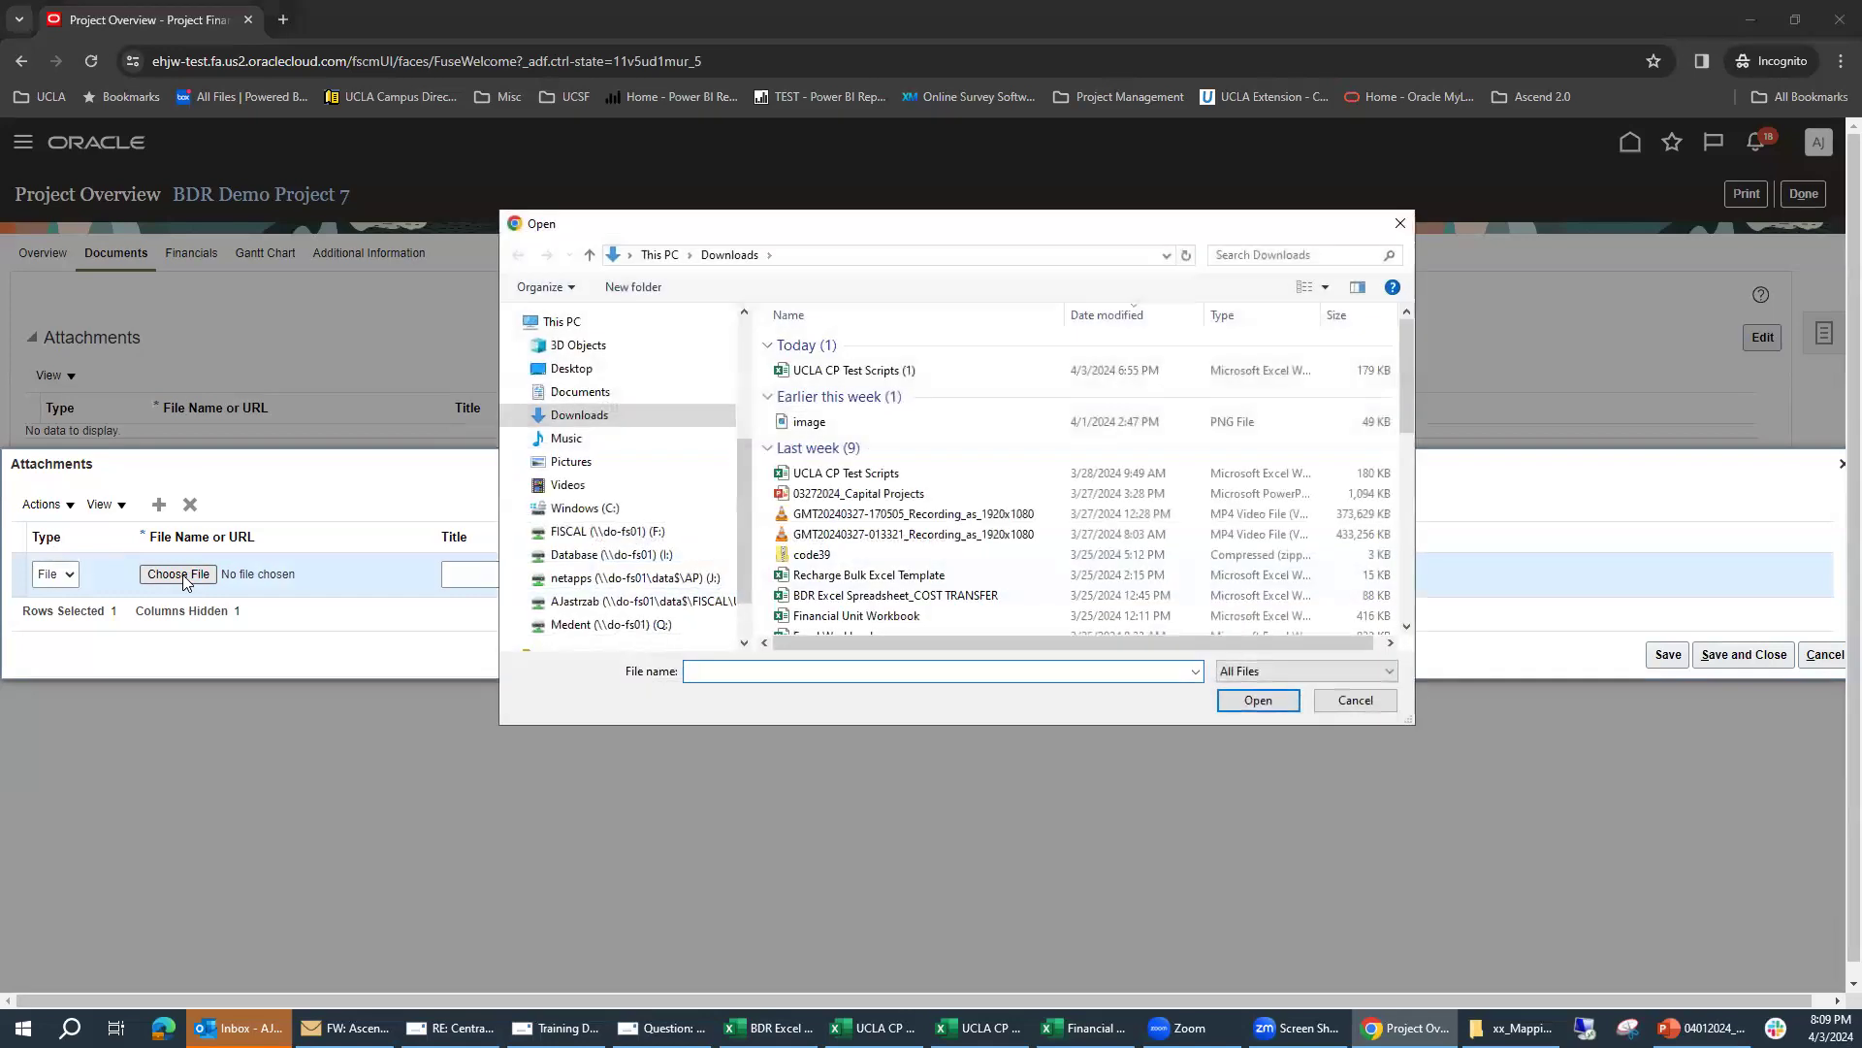
pyautogui.click(858, 494)
pyautogui.click(1257, 699)
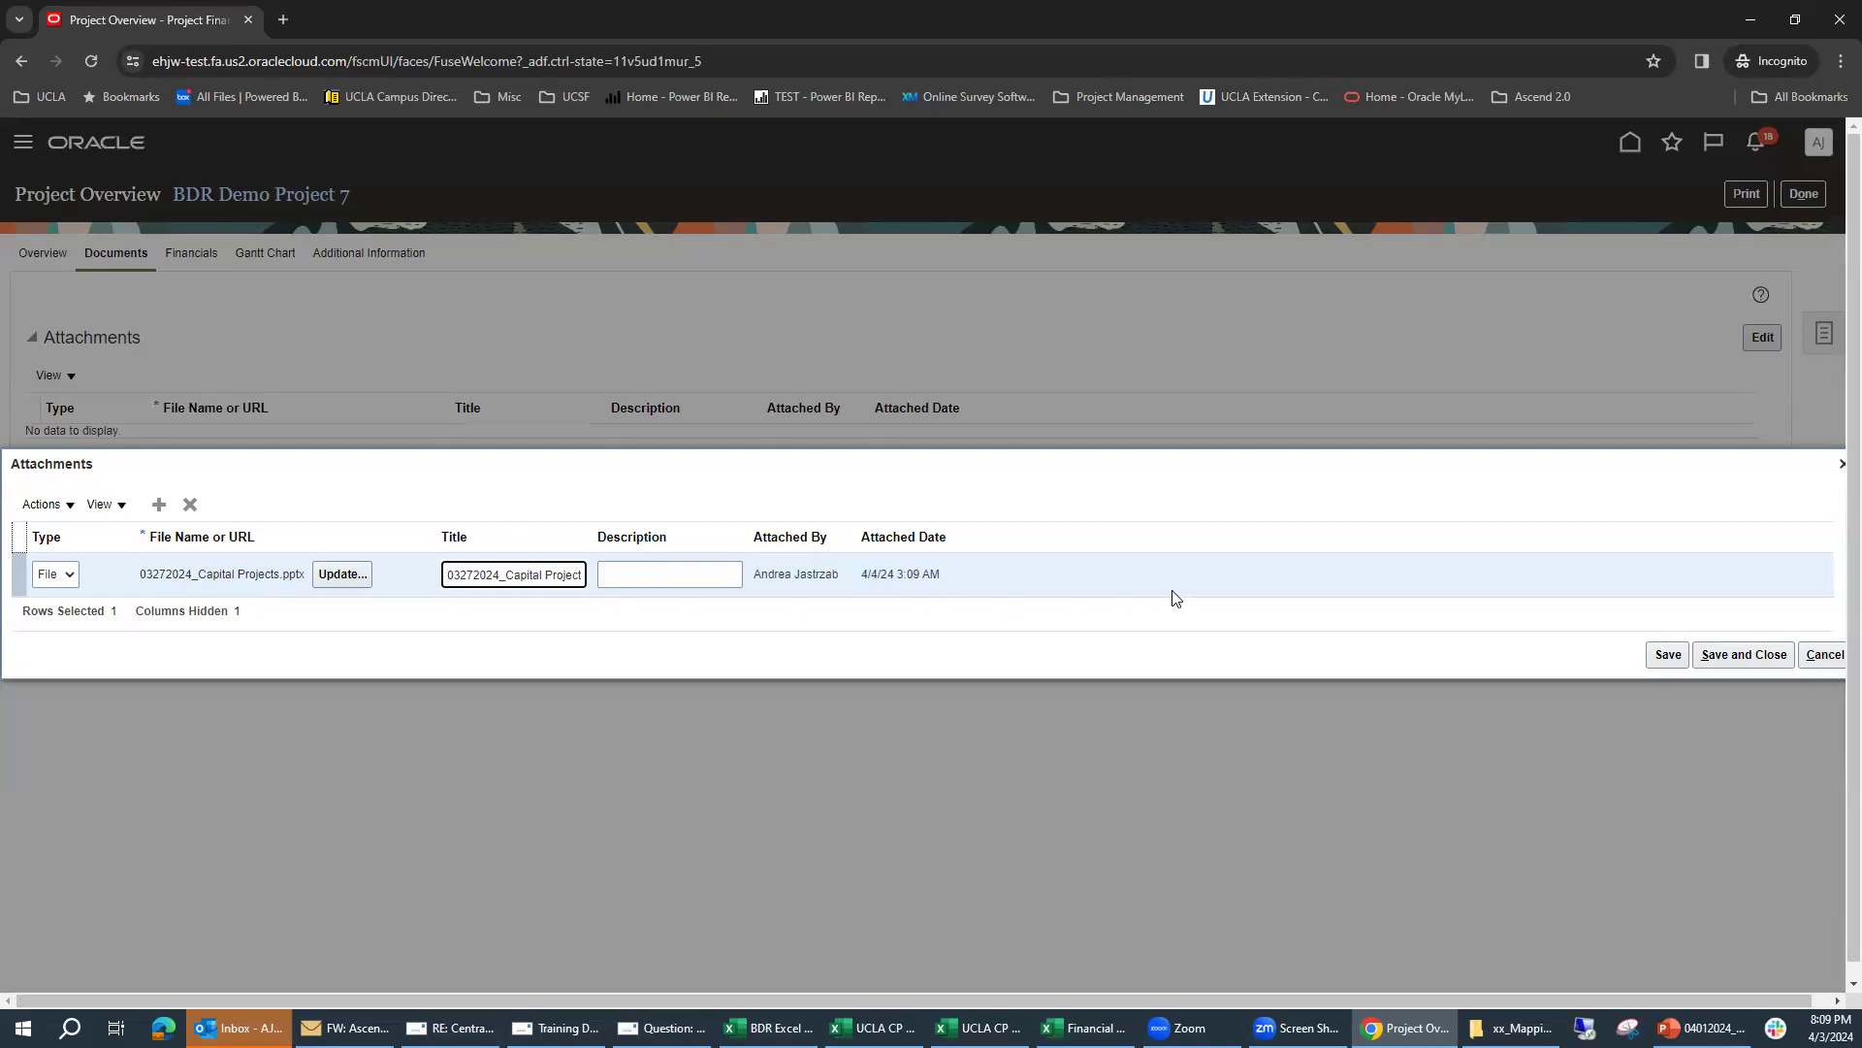
pyautogui.click(1743, 656)
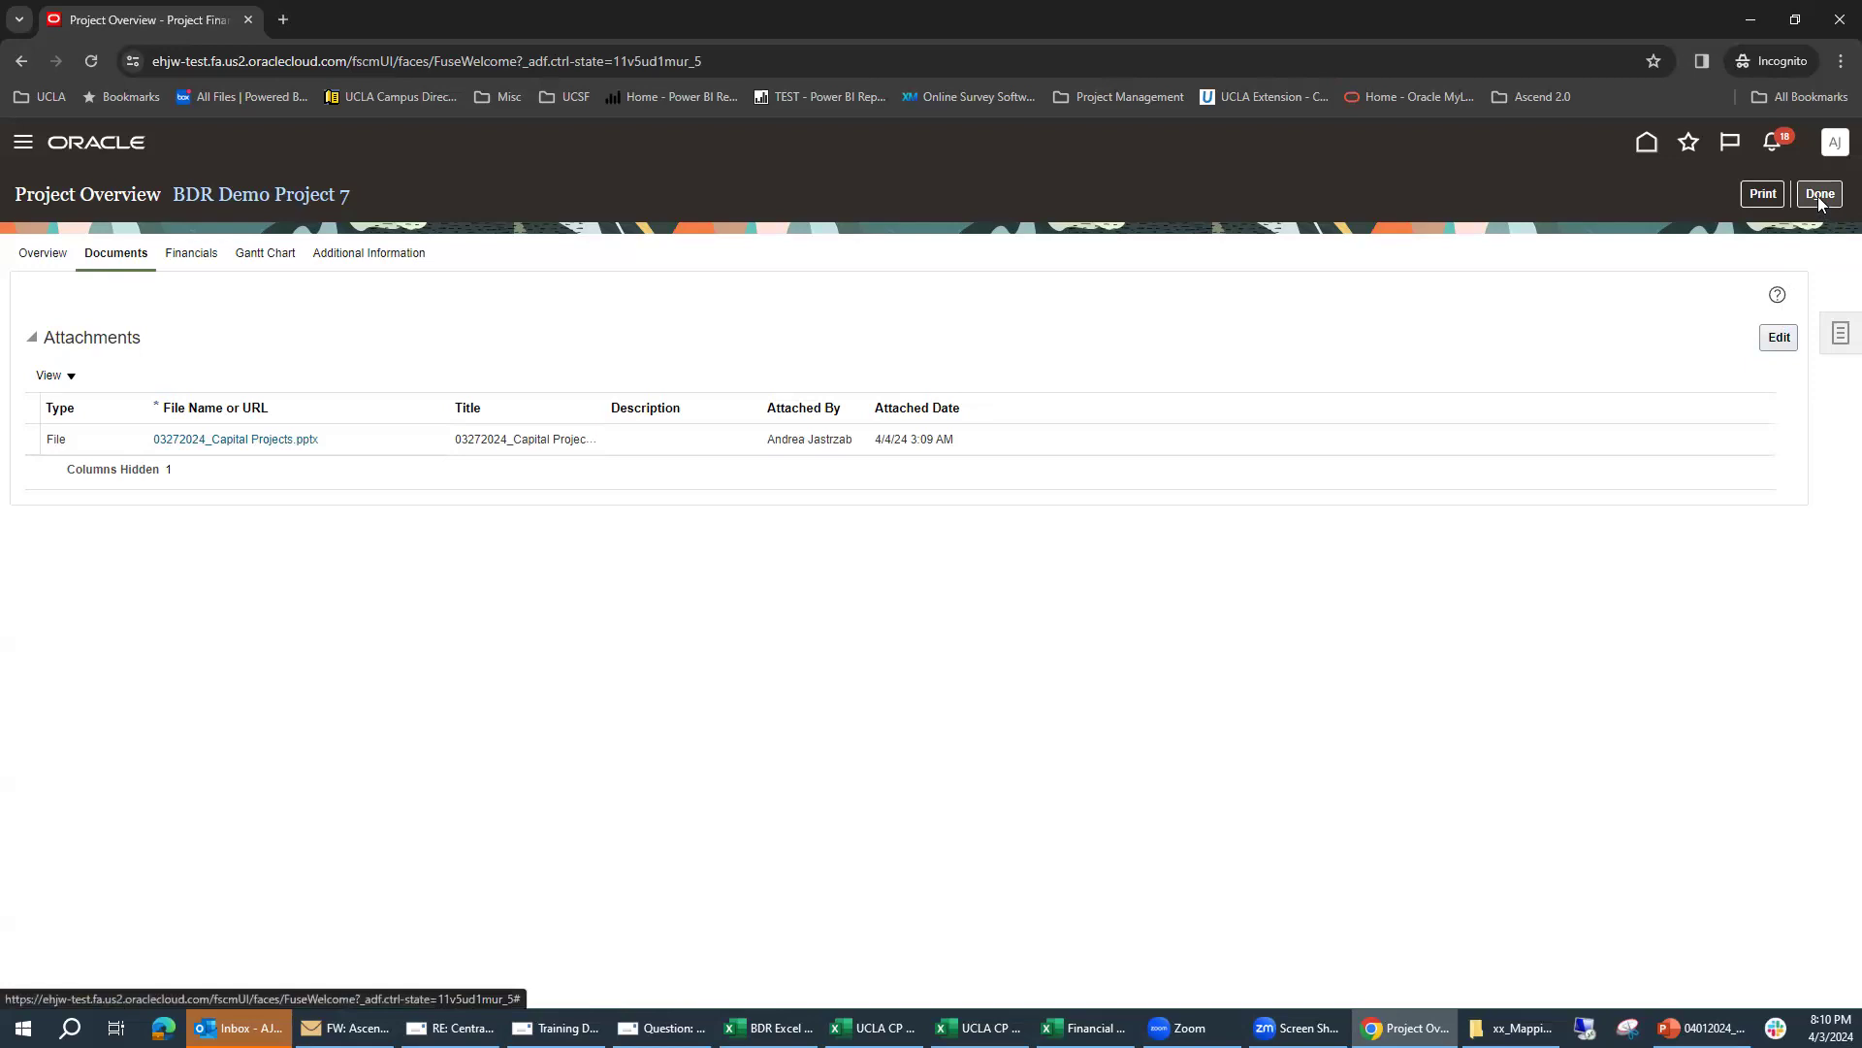
# Step: Return to the project's overview and open its financial project plan for editing
pyautogui.click(44, 254)
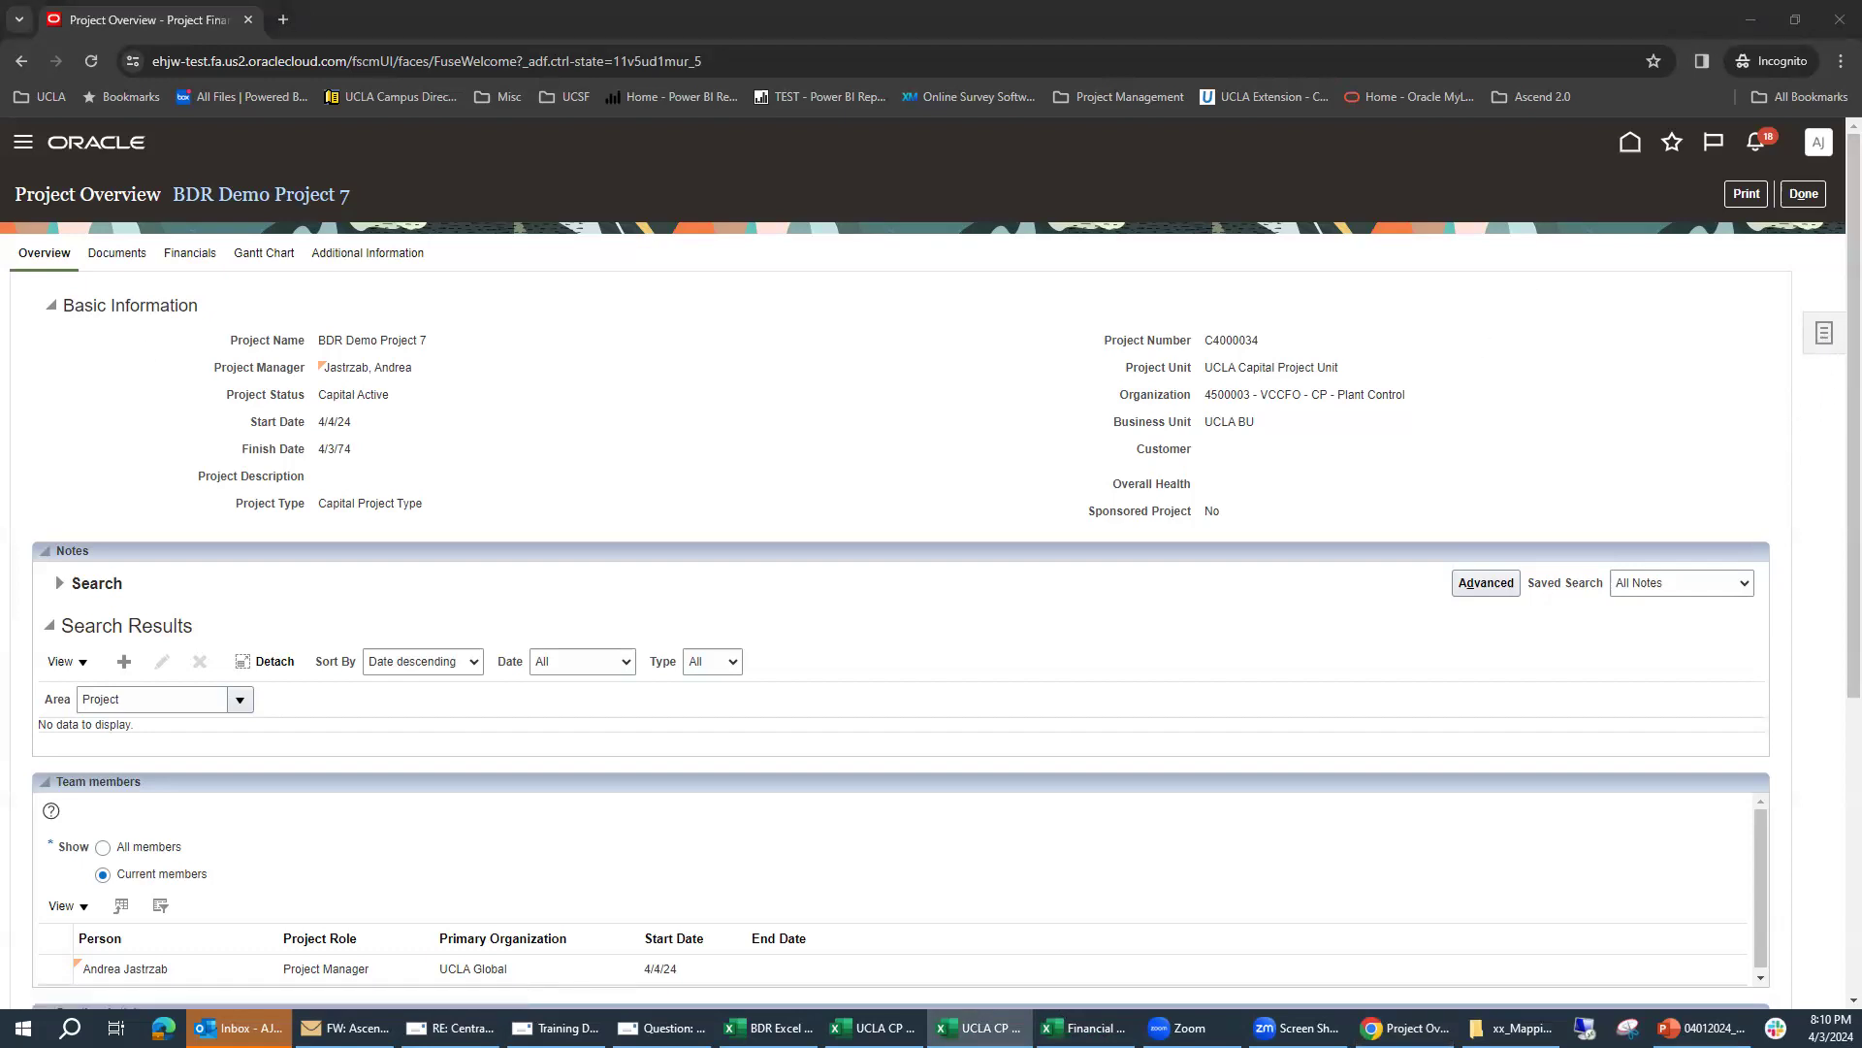
pyautogui.click(1823, 344)
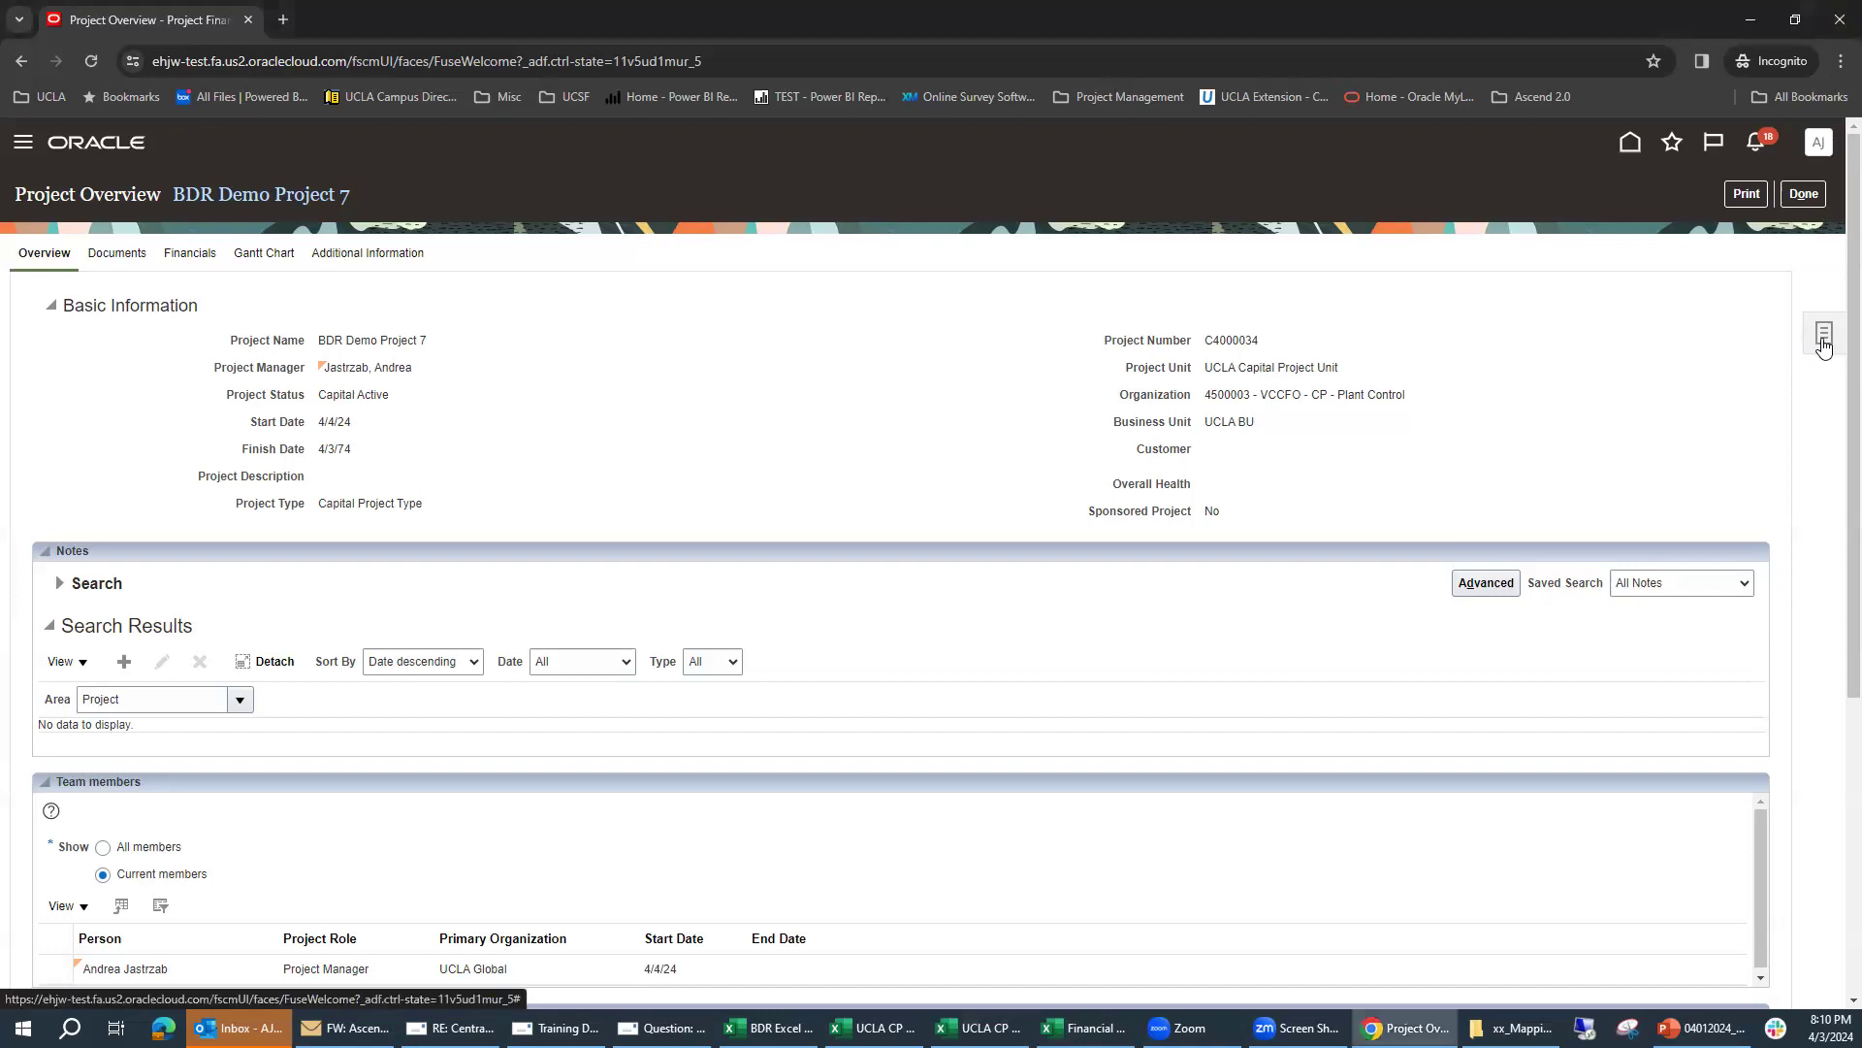
pyautogui.click(1824, 344)
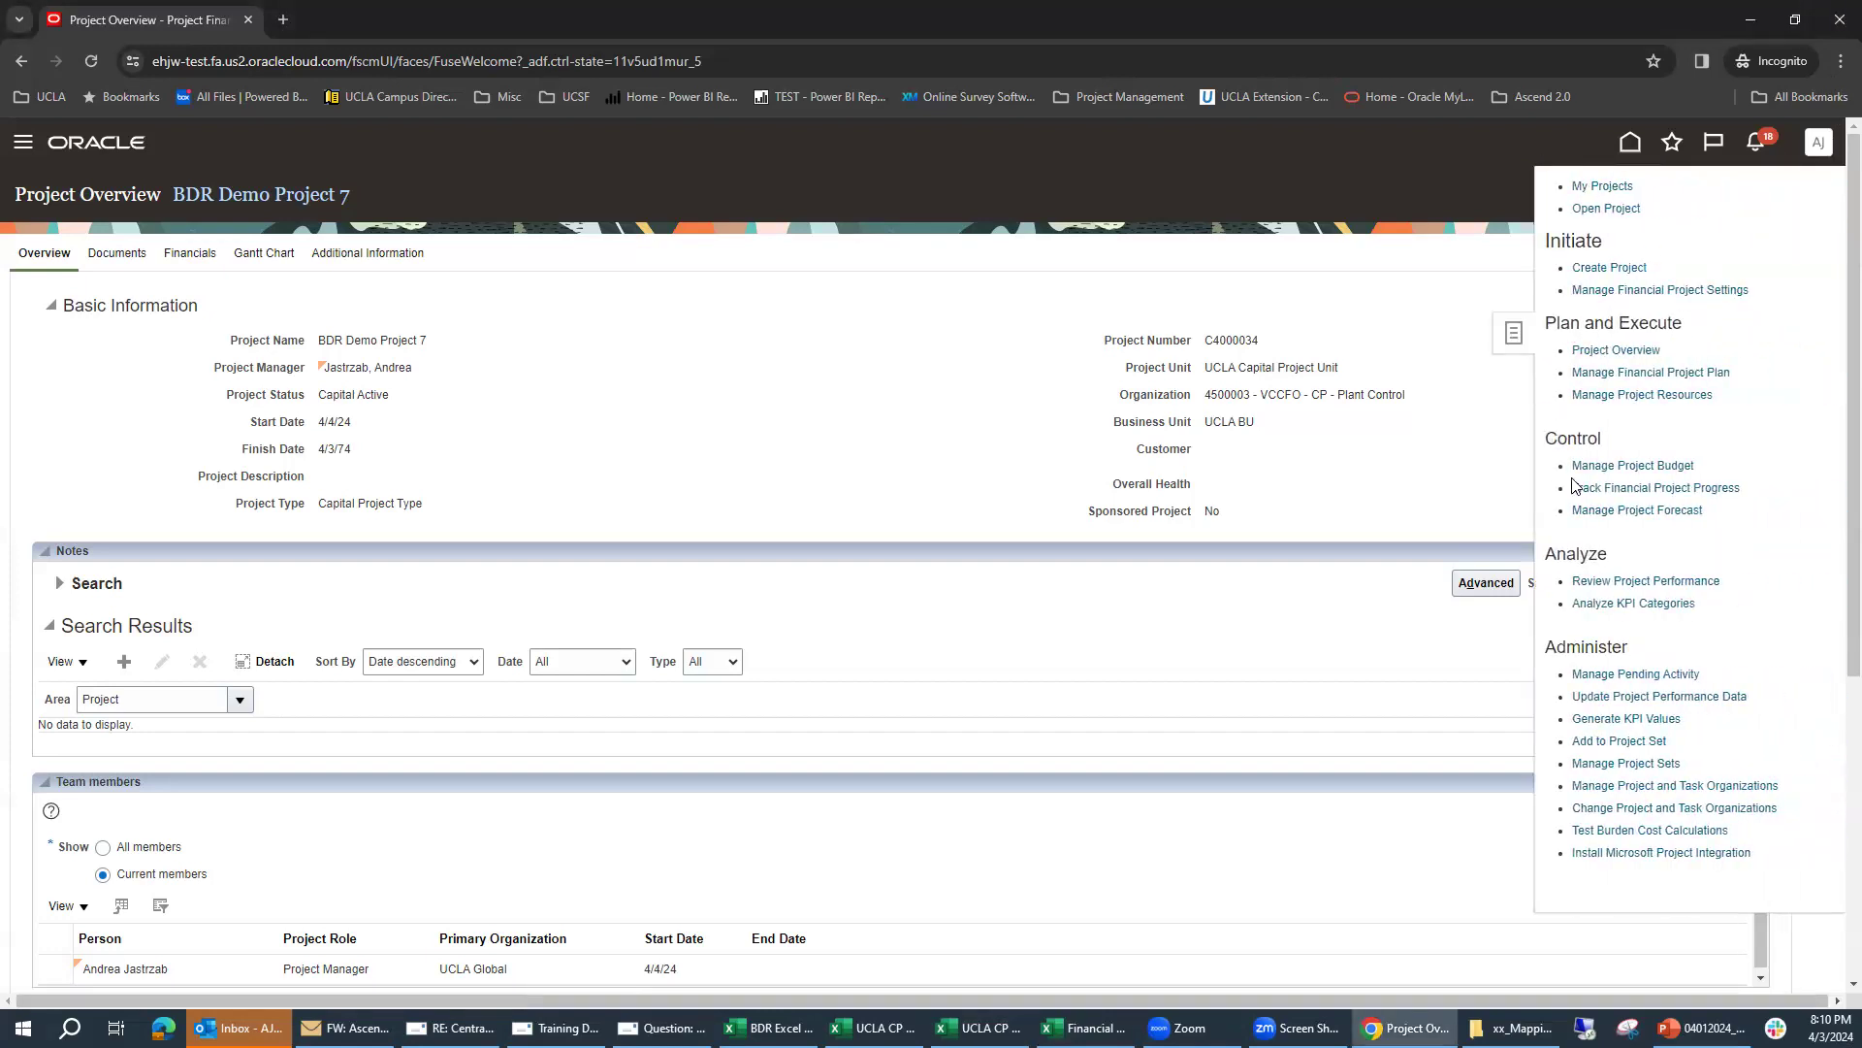
pyautogui.click(1678, 375)
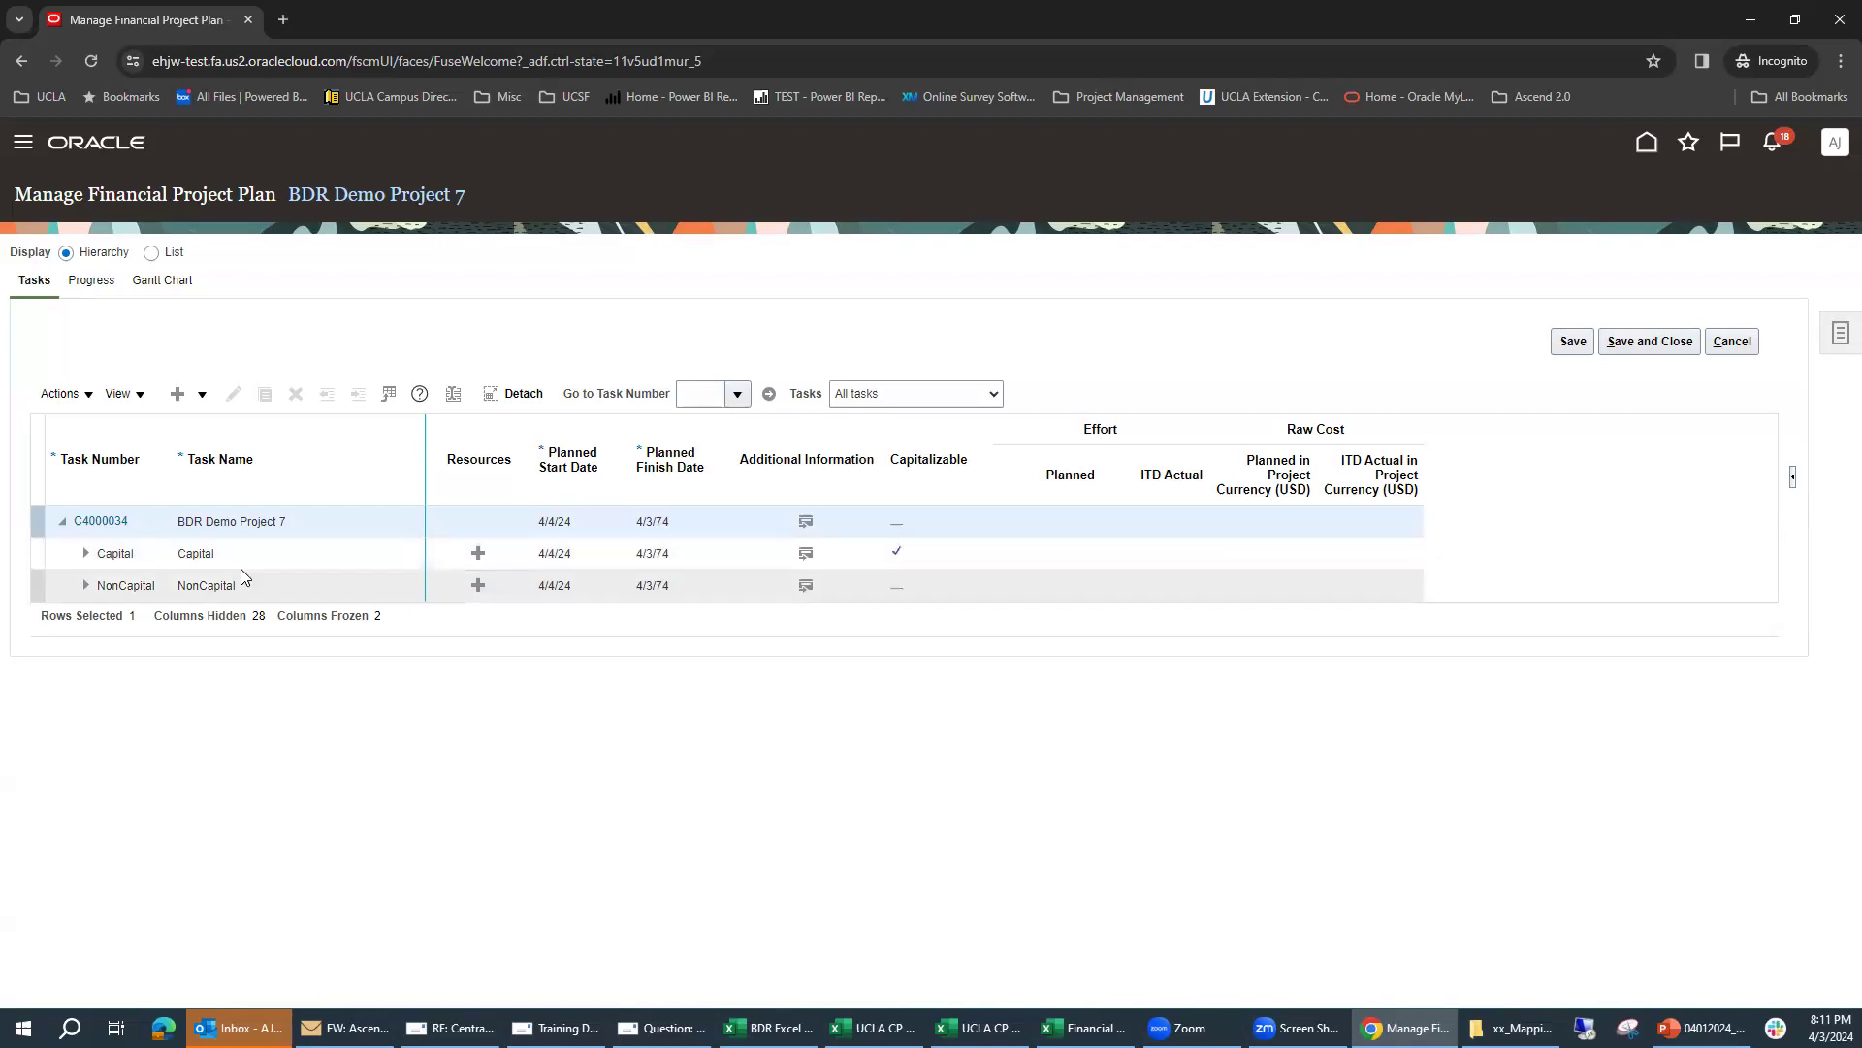
# Step: Add a subtask under Capital with task number C01 and task name C01-19E00
pyautogui.click(286, 566)
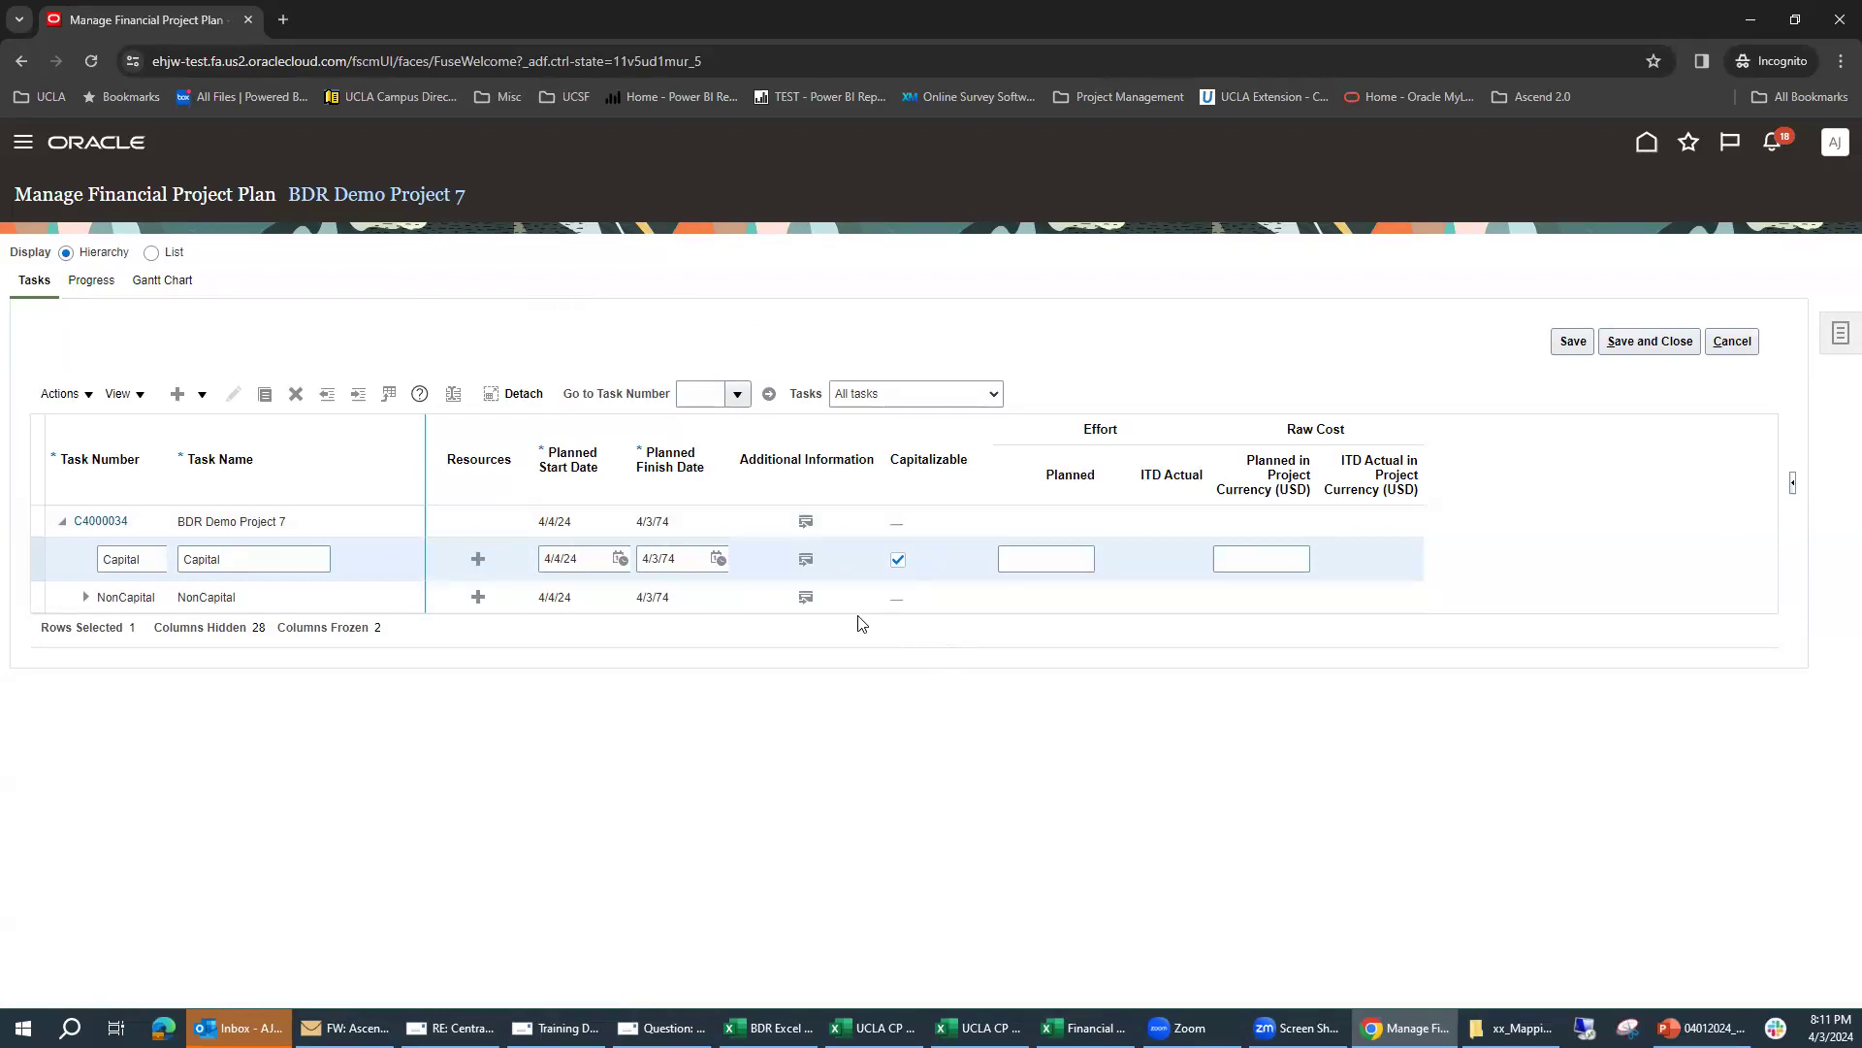
pyautogui.click(203, 397)
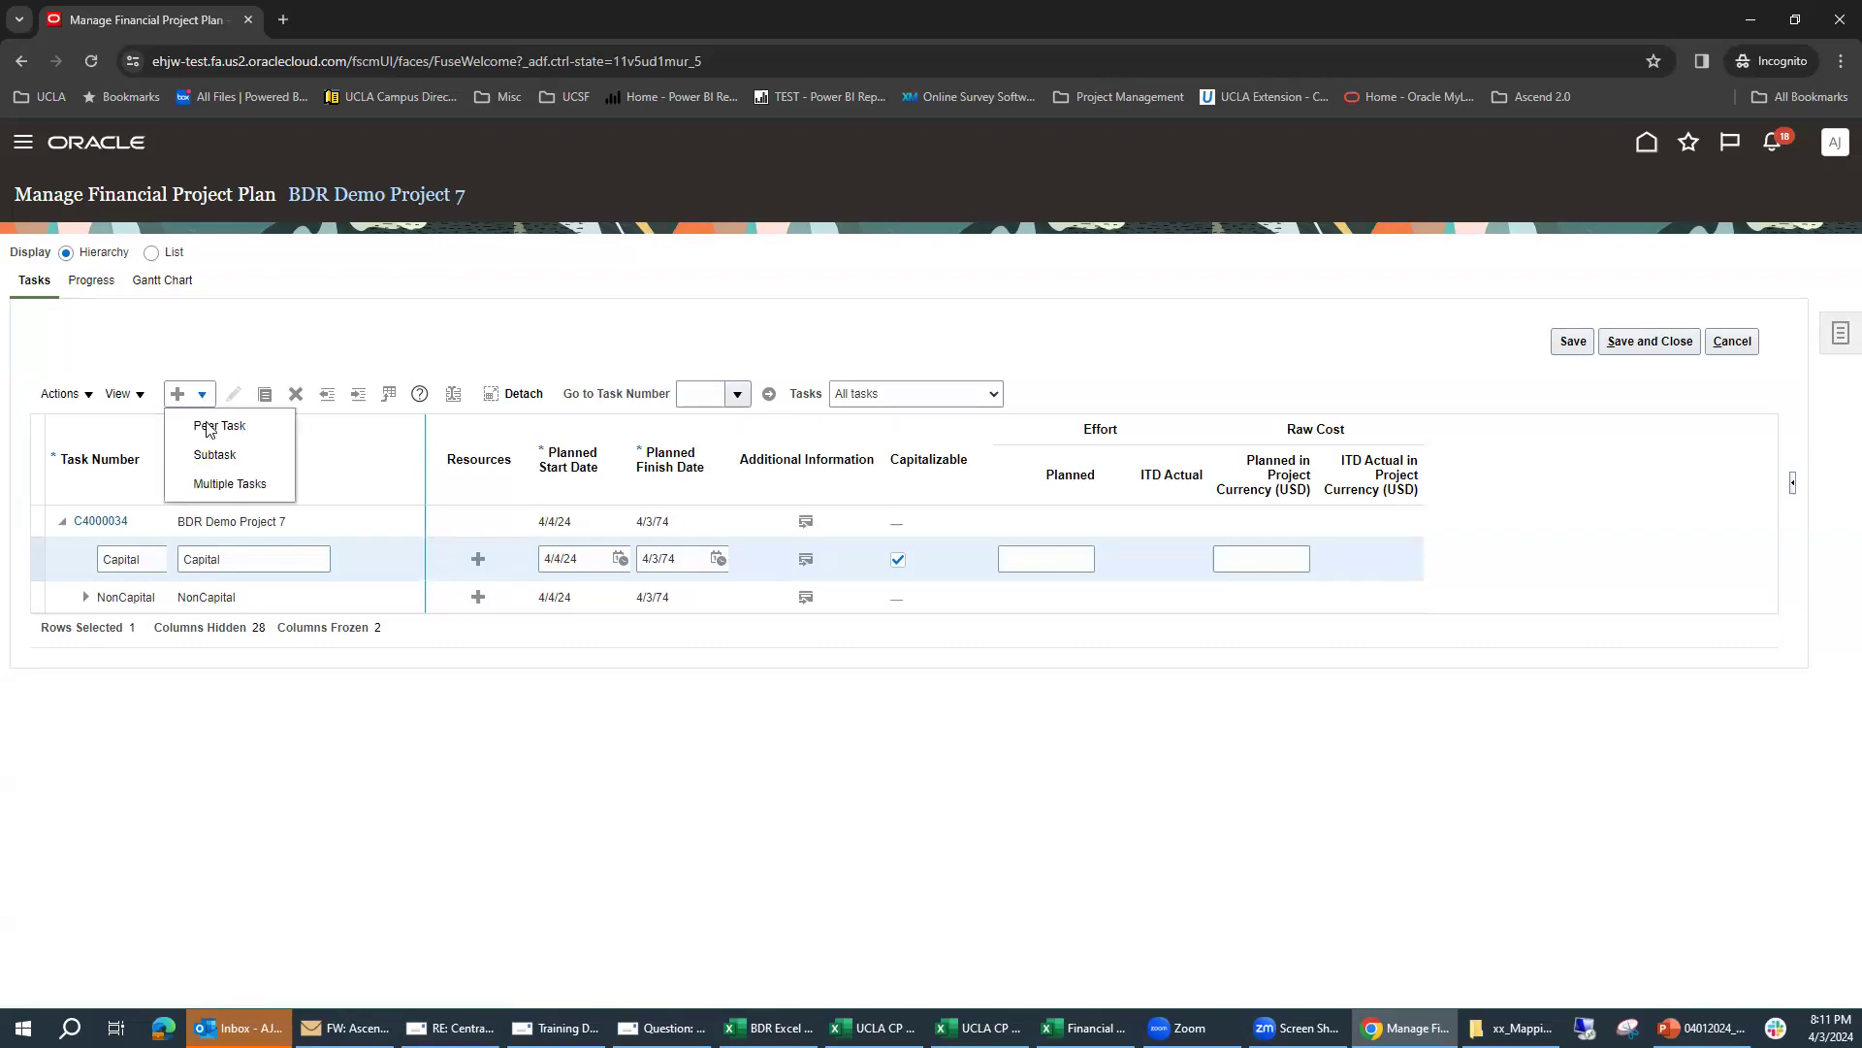
pyautogui.click(246, 462)
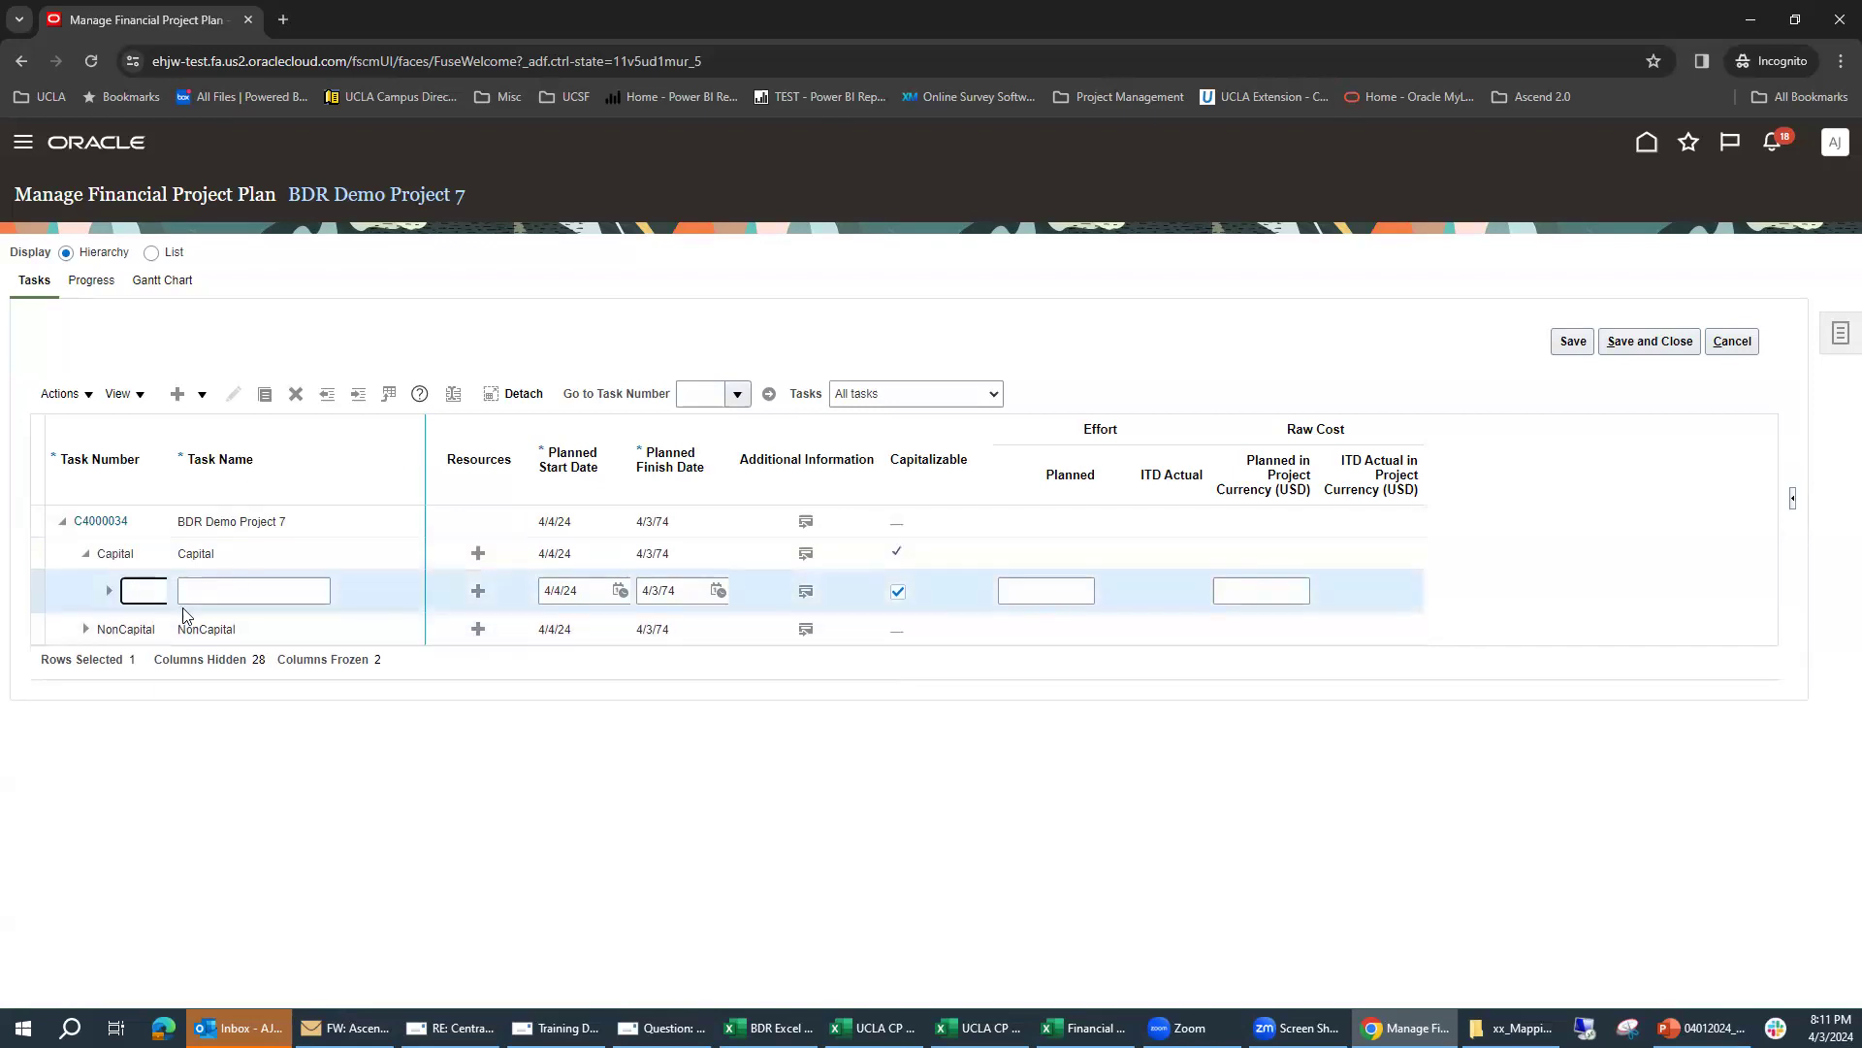
pyautogui.write('C01')
pyautogui.click(237, 590)
pyautogui.write('C01-19E00')
pyautogui.click(727, 678)
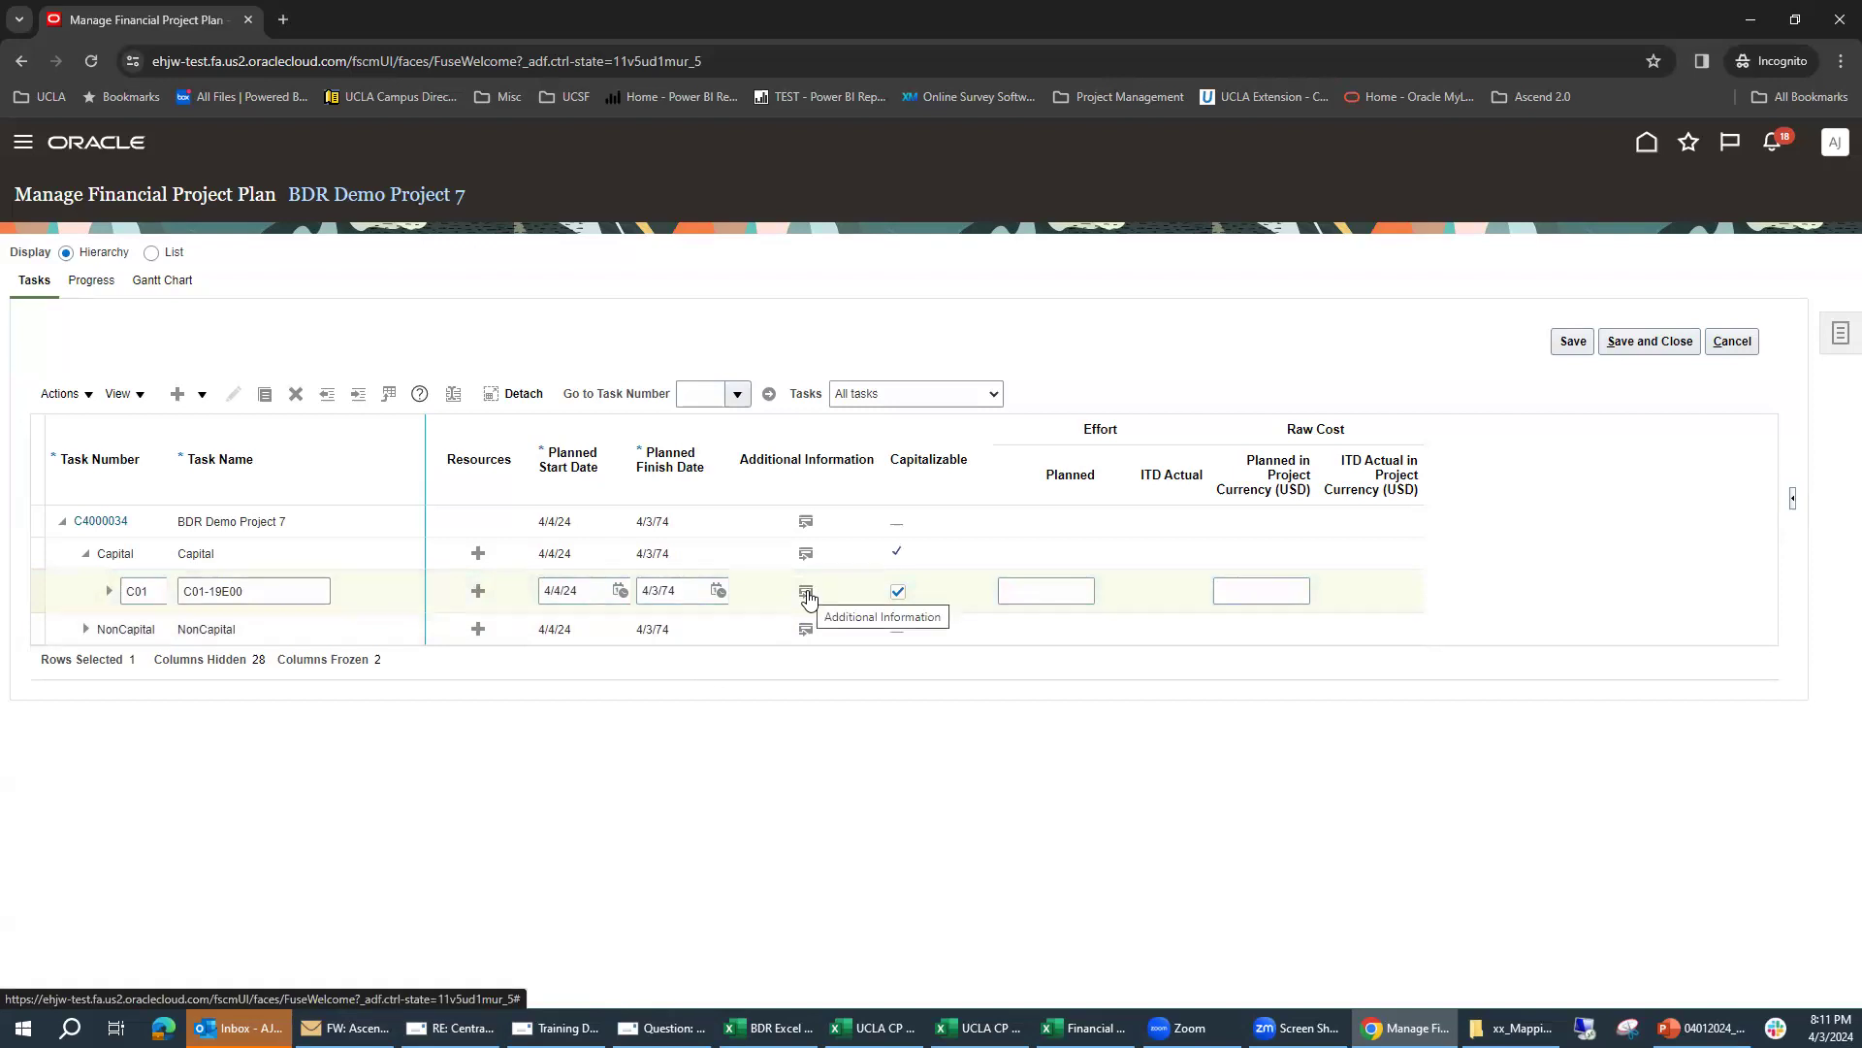
# Step: In the C01 task's additional information, set Capital to Yes and Fund to 19E00 General Funds, keeping the task capitalizable
pyautogui.click(807, 594)
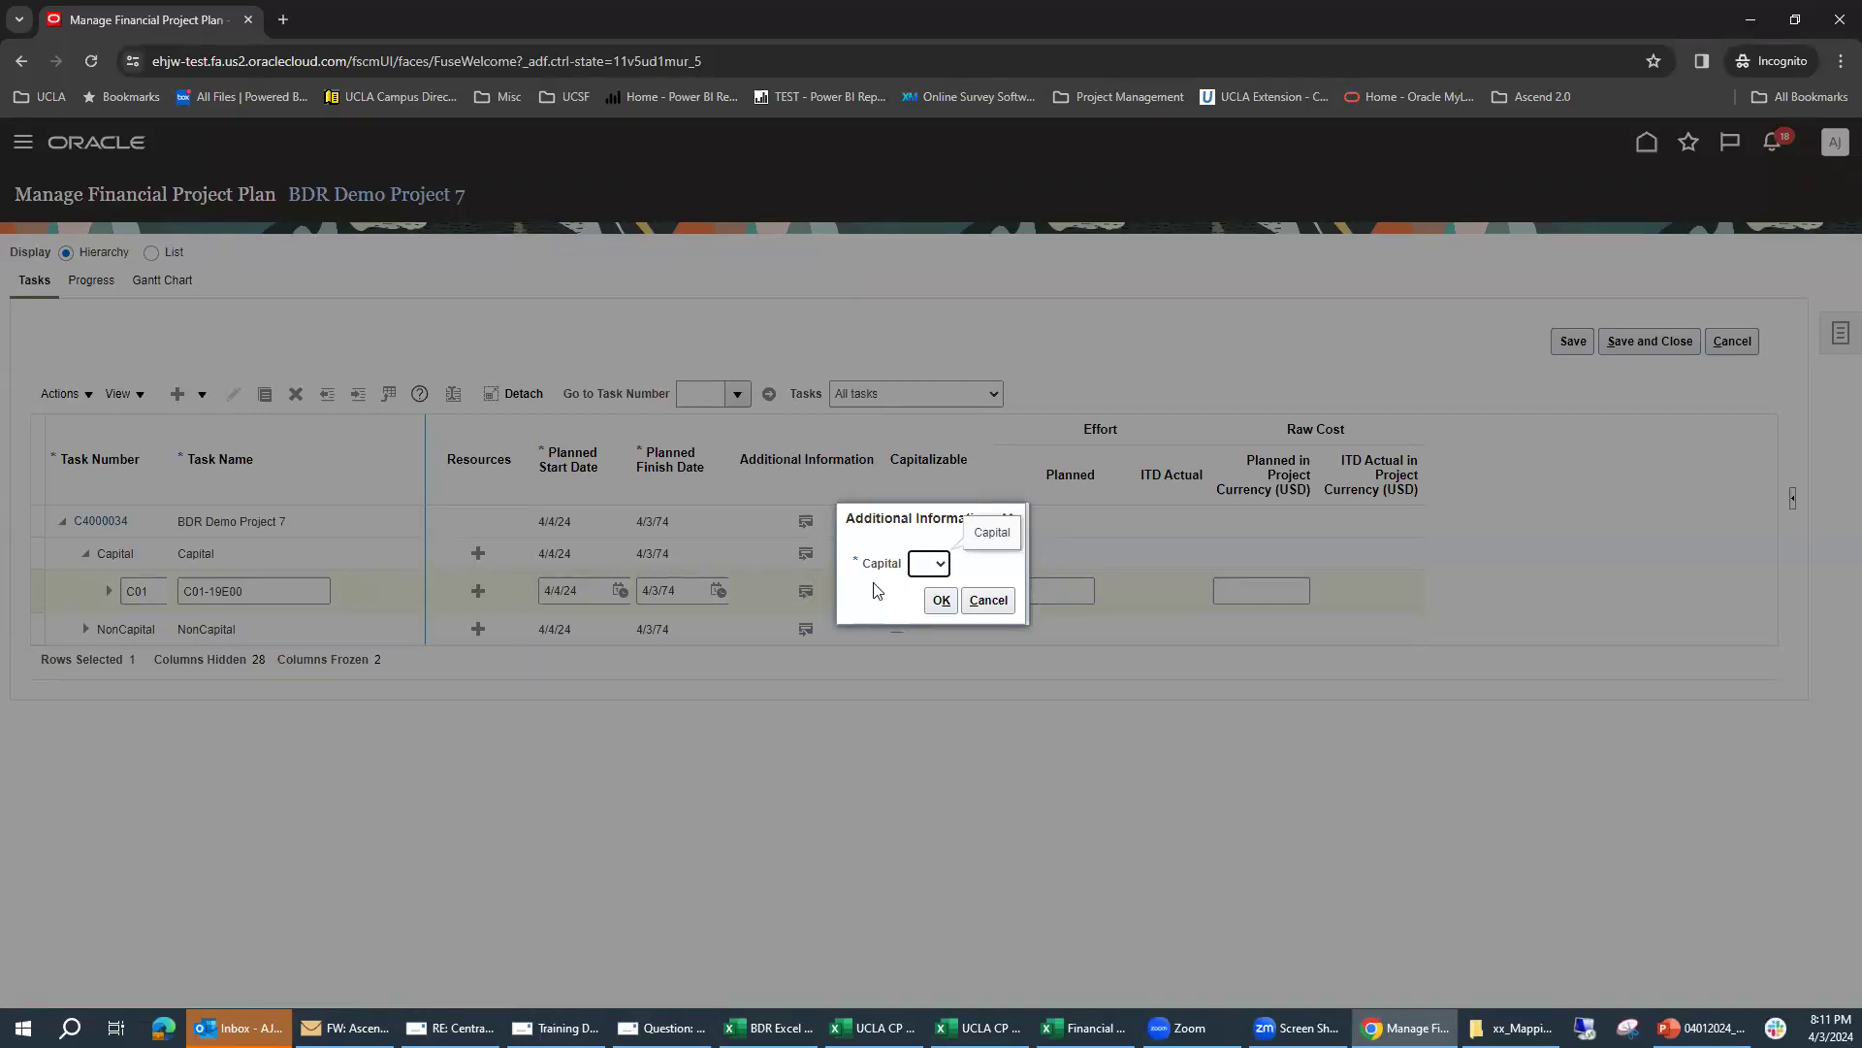
pyautogui.click(928, 564)
pyautogui.click(926, 617)
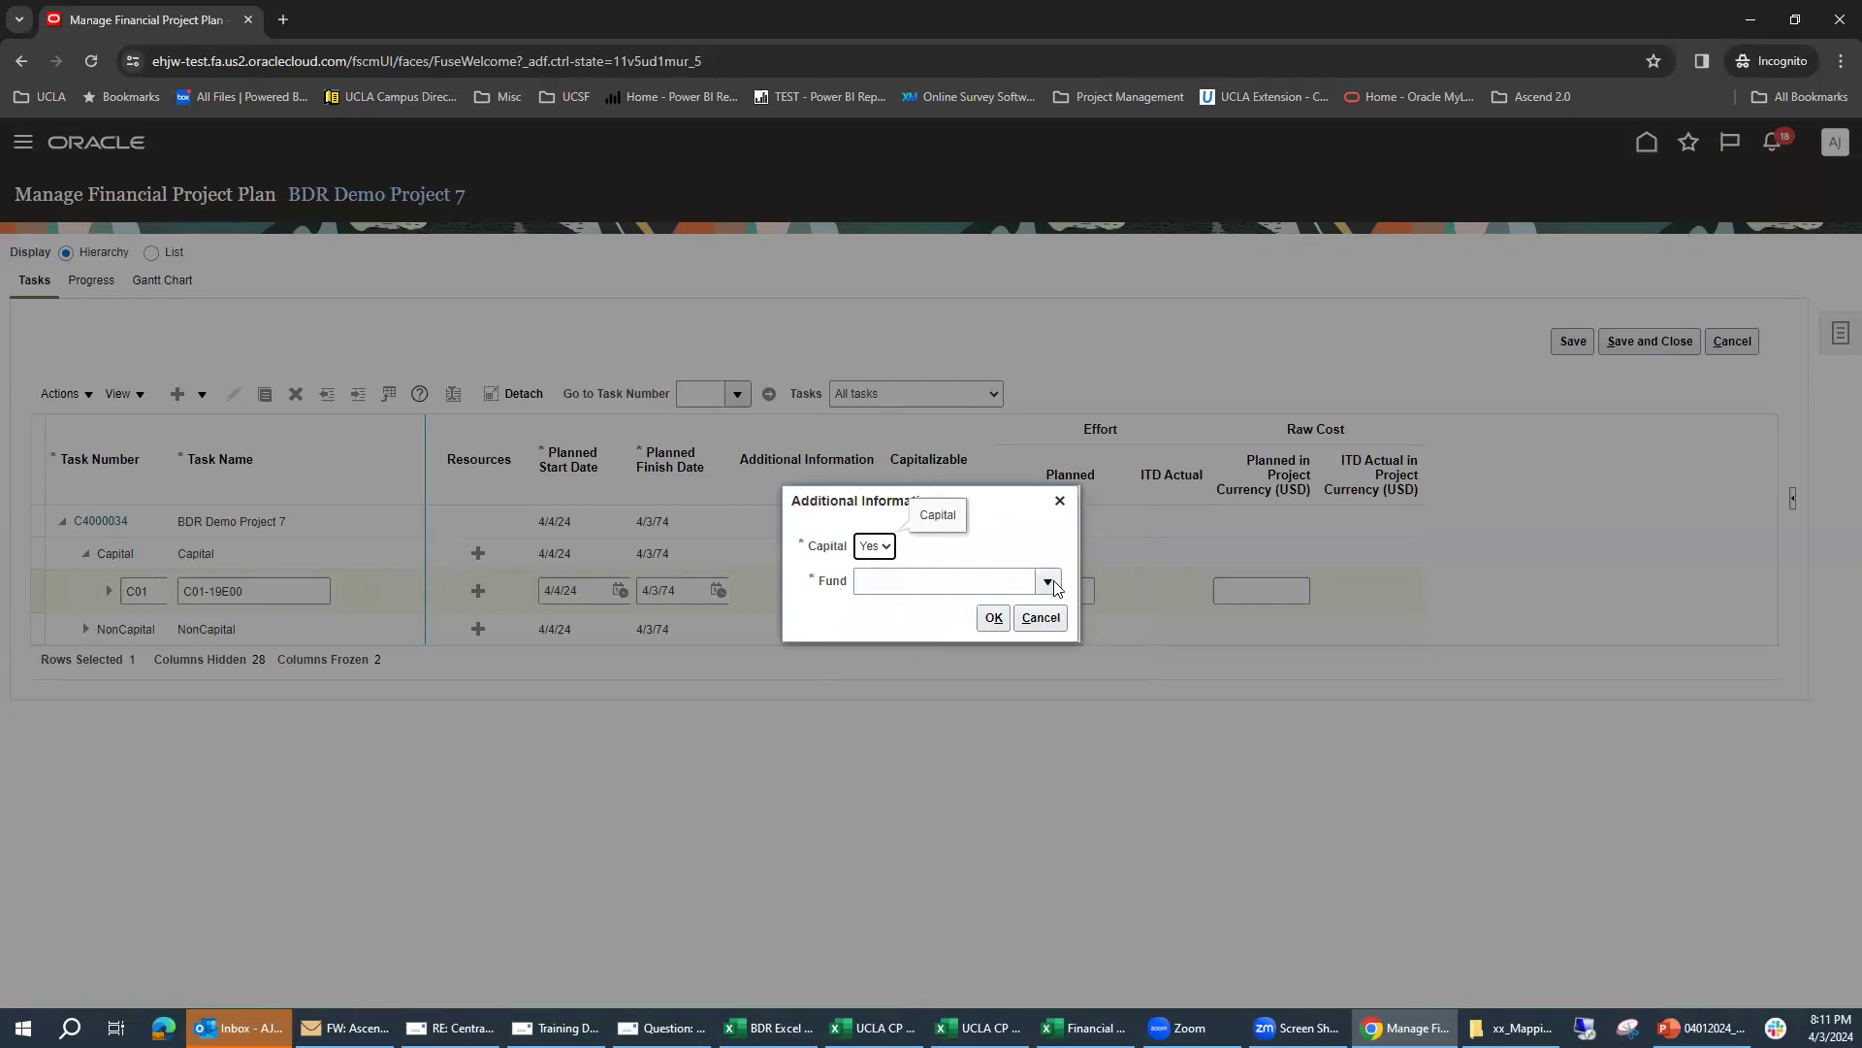
pyautogui.click(1049, 583)
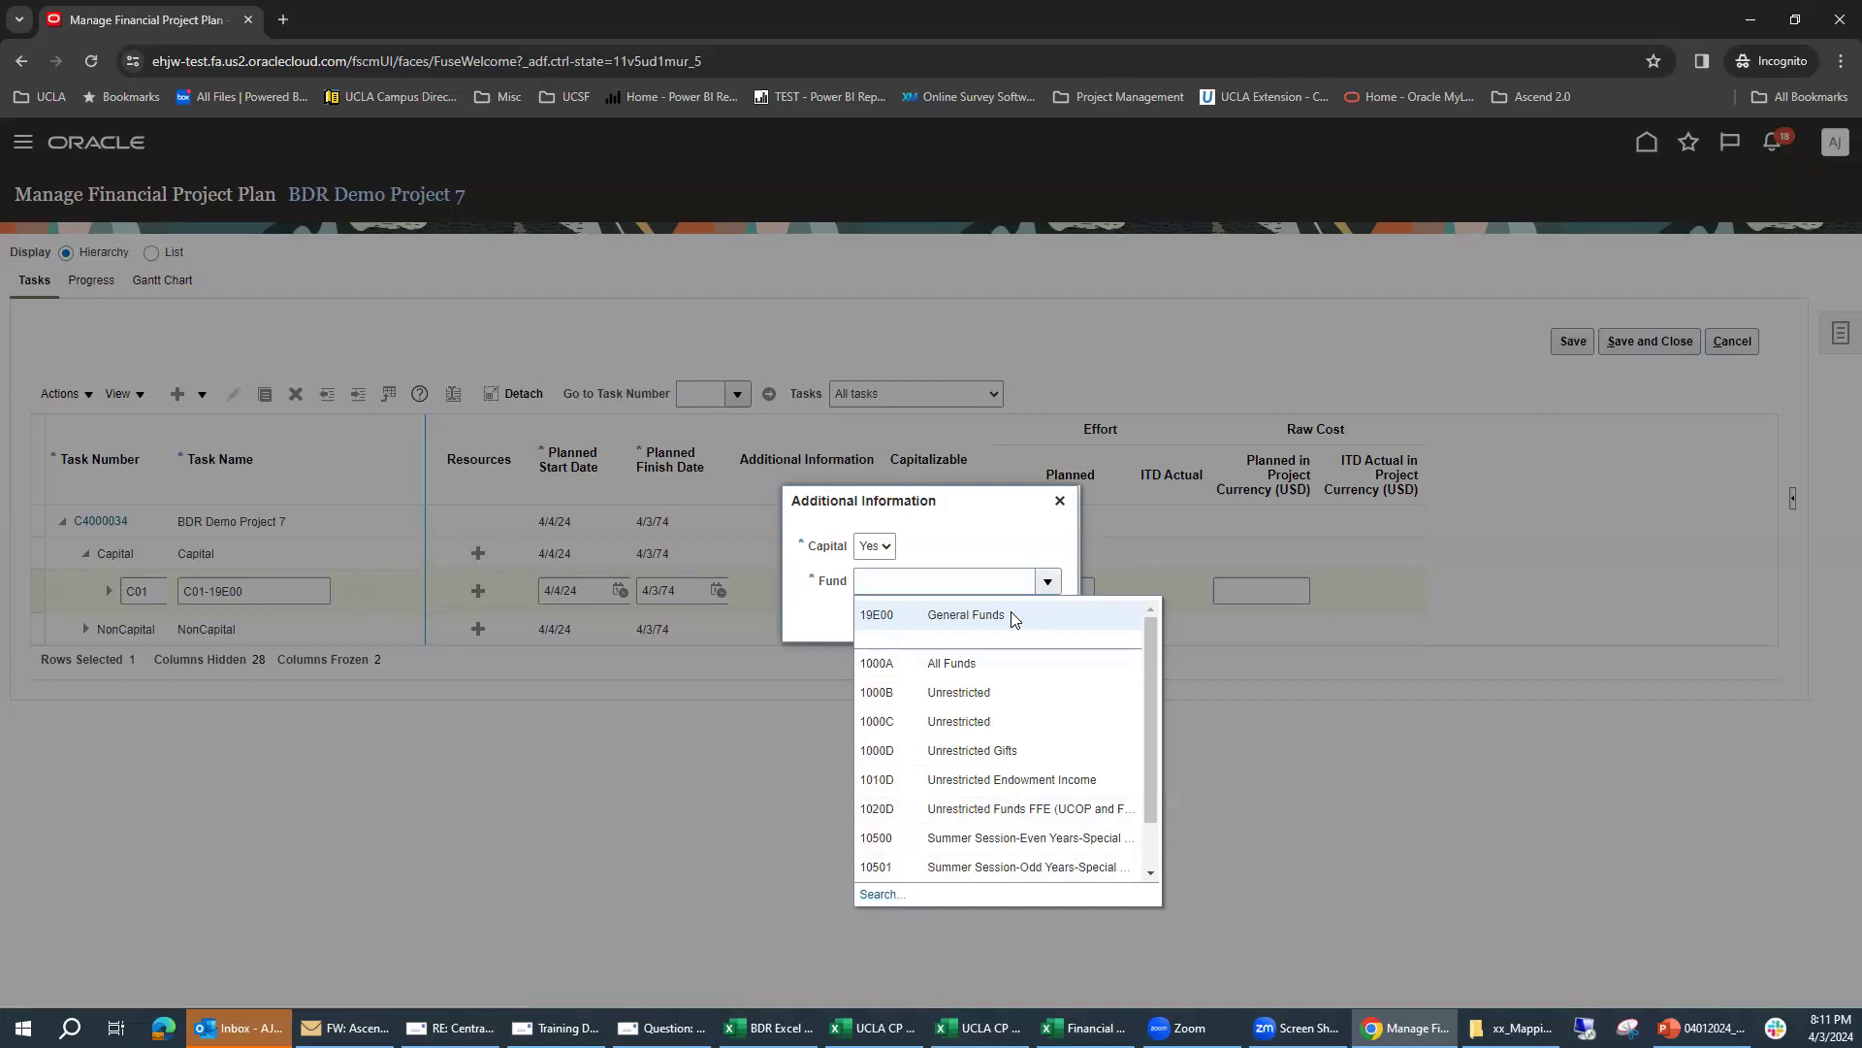
pyautogui.click(984, 615)
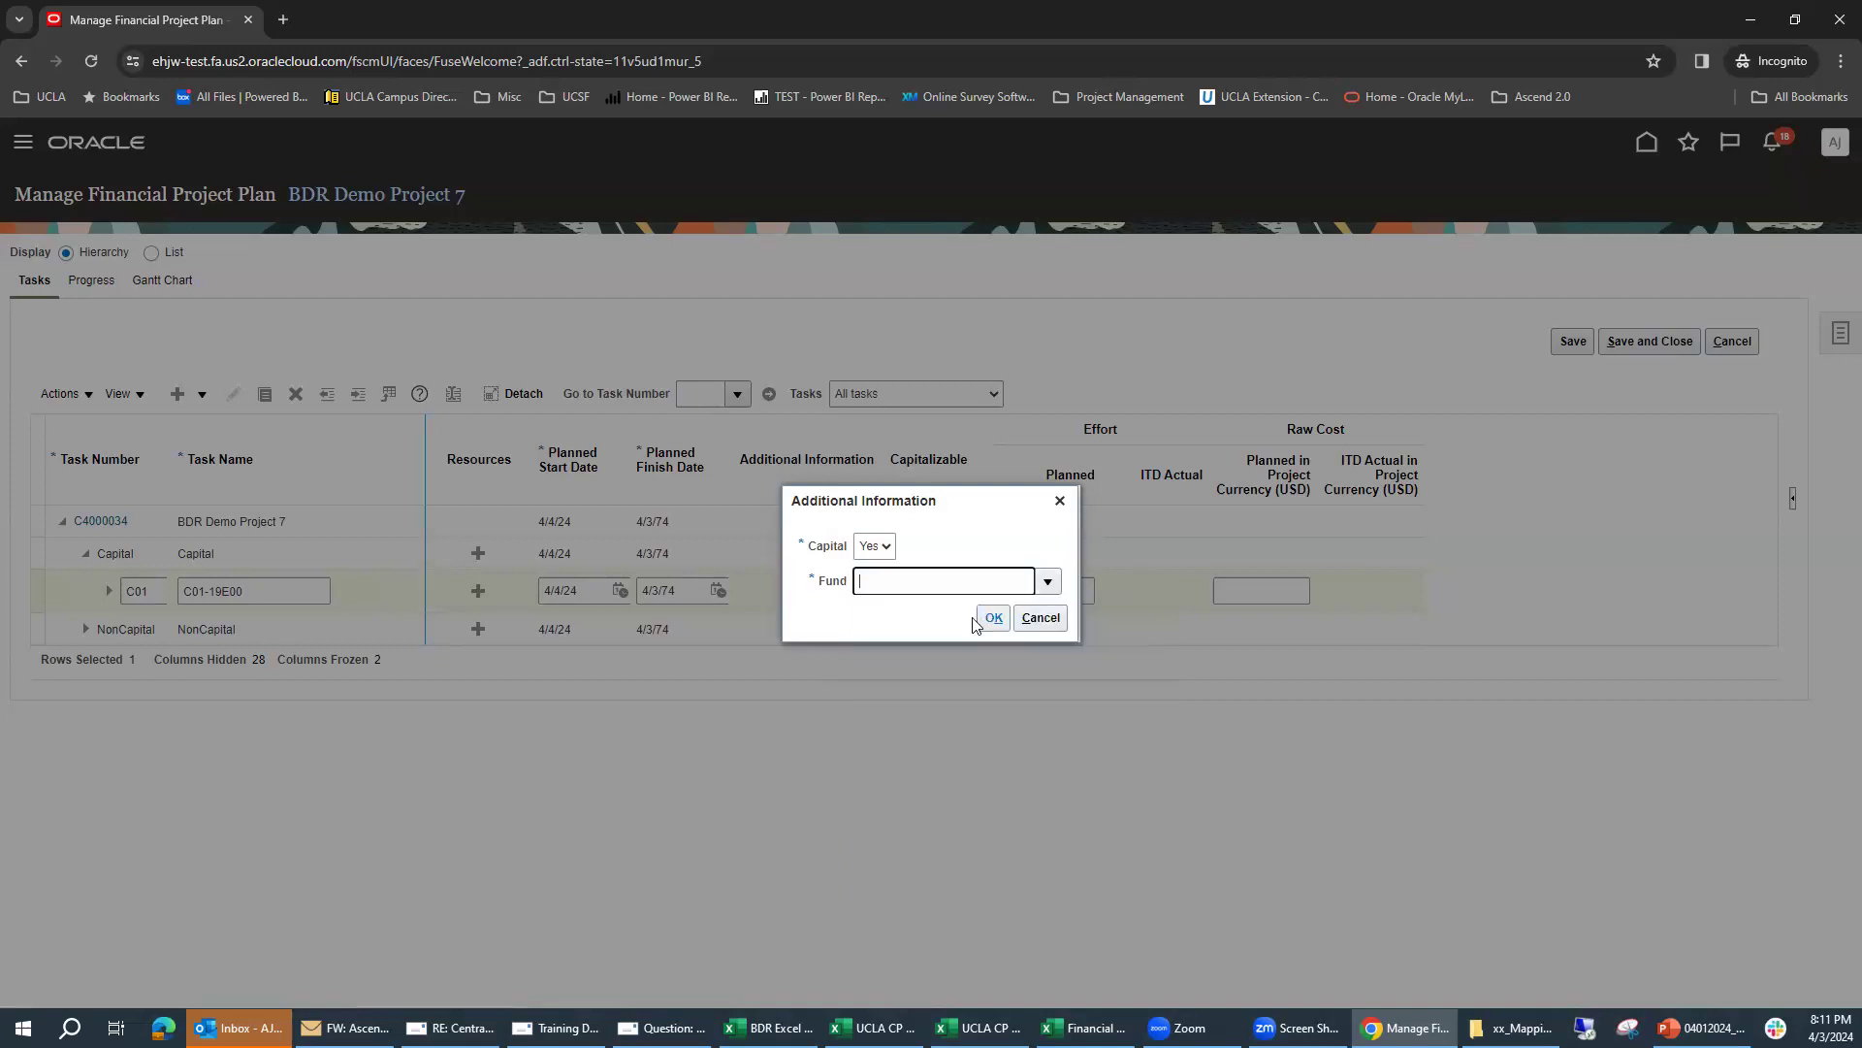
pyautogui.click(993, 619)
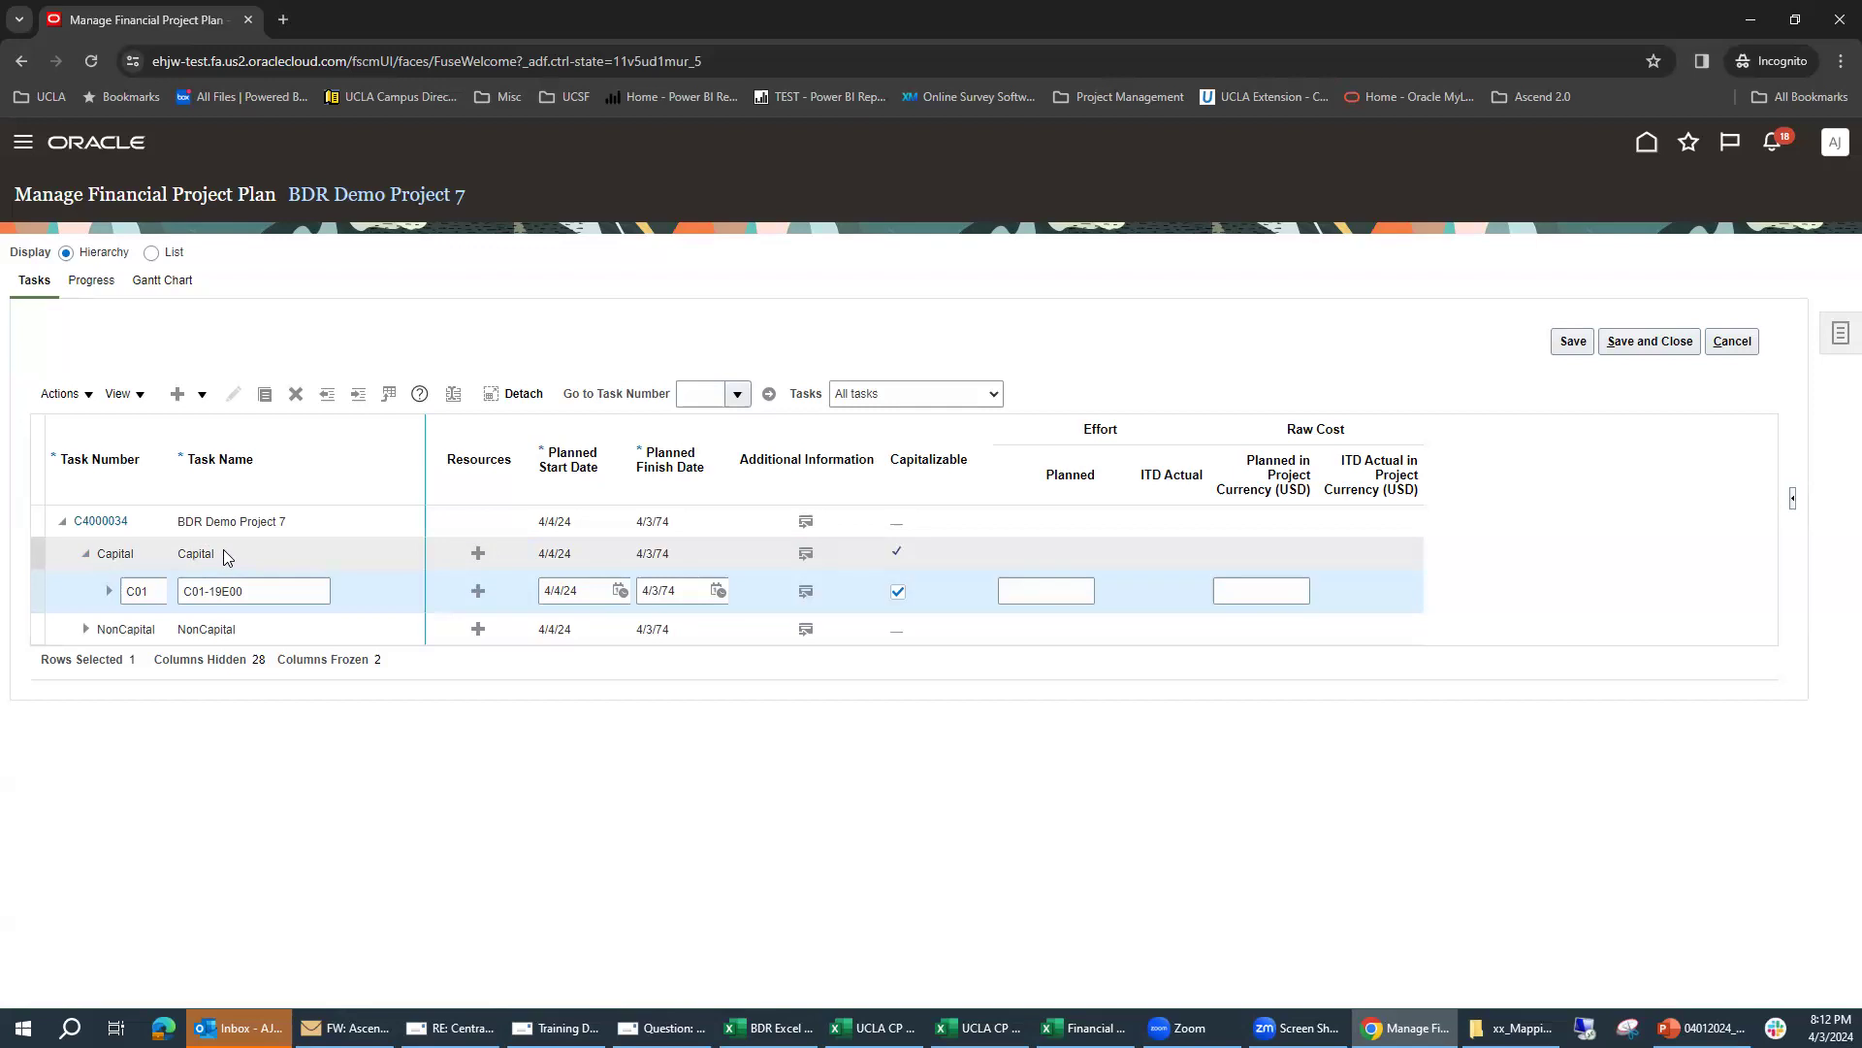
pyautogui.click(898, 590)
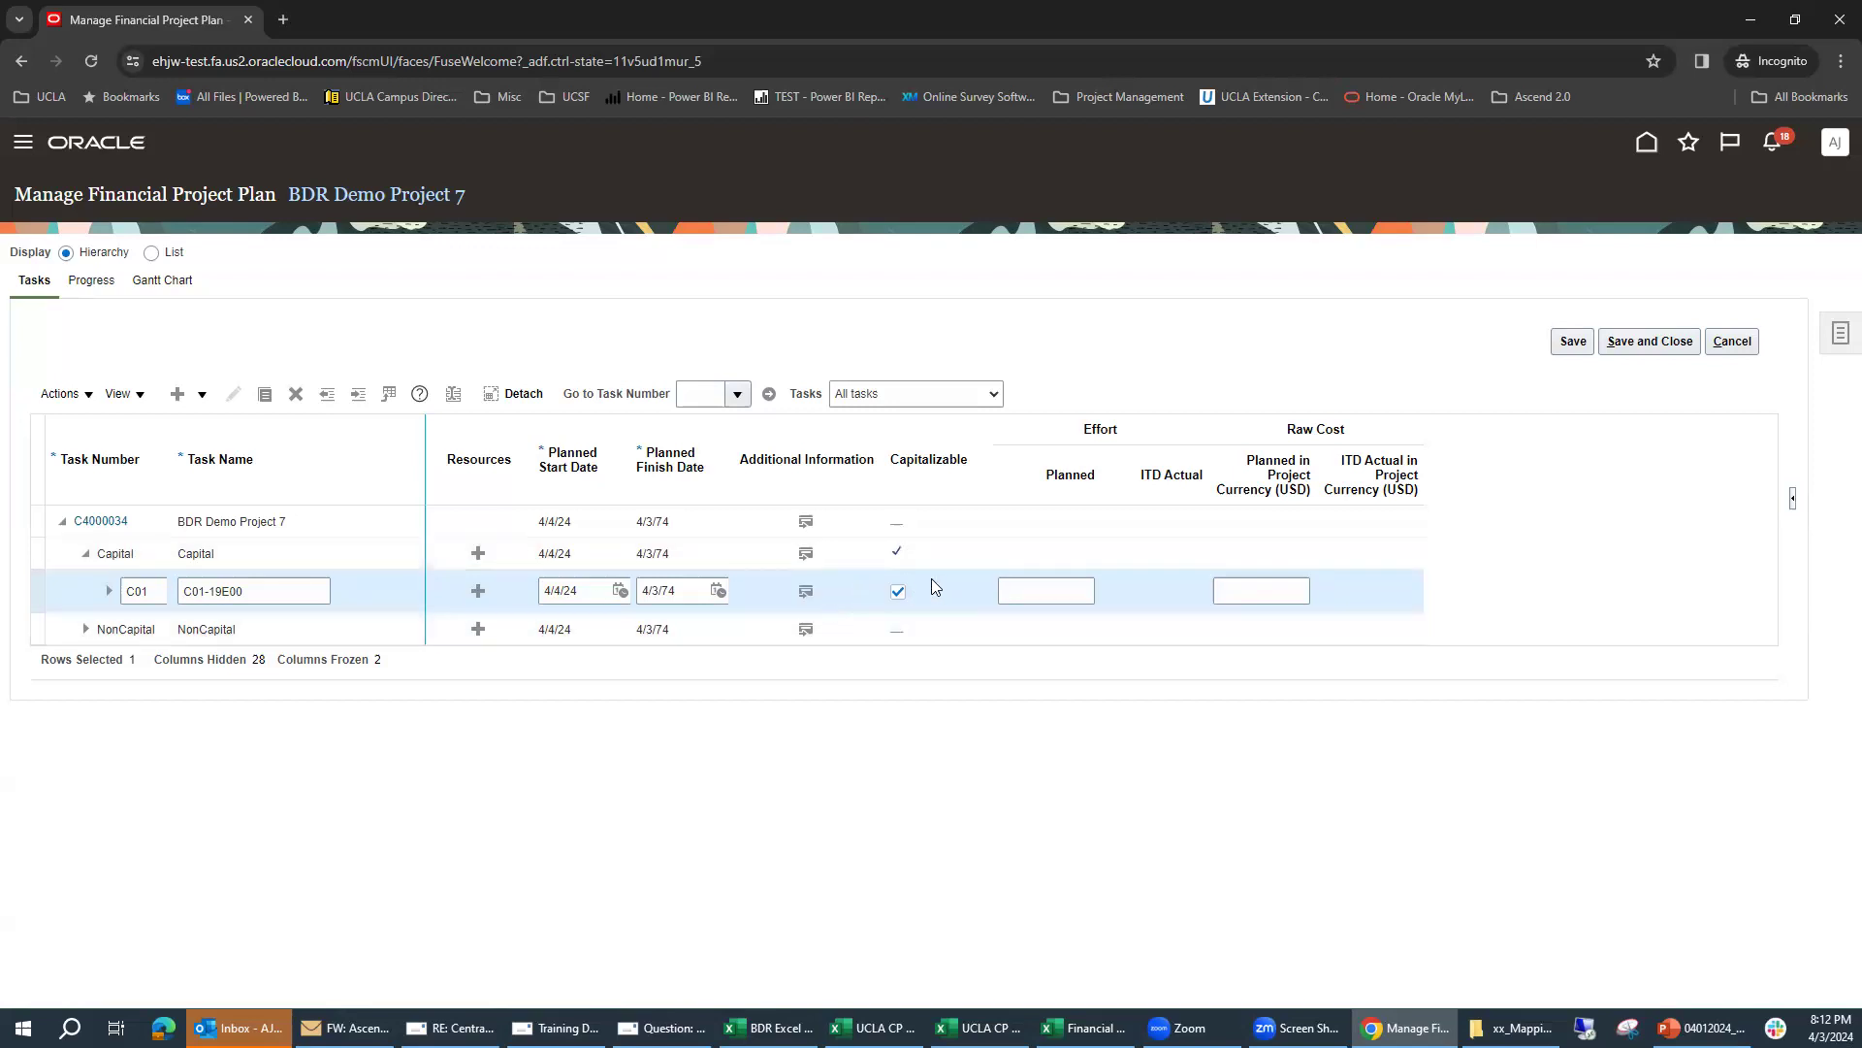
# Step: Add a subtask under NonCapital with task number NC01 and task name NC01-19E00
pyautogui.click(267, 635)
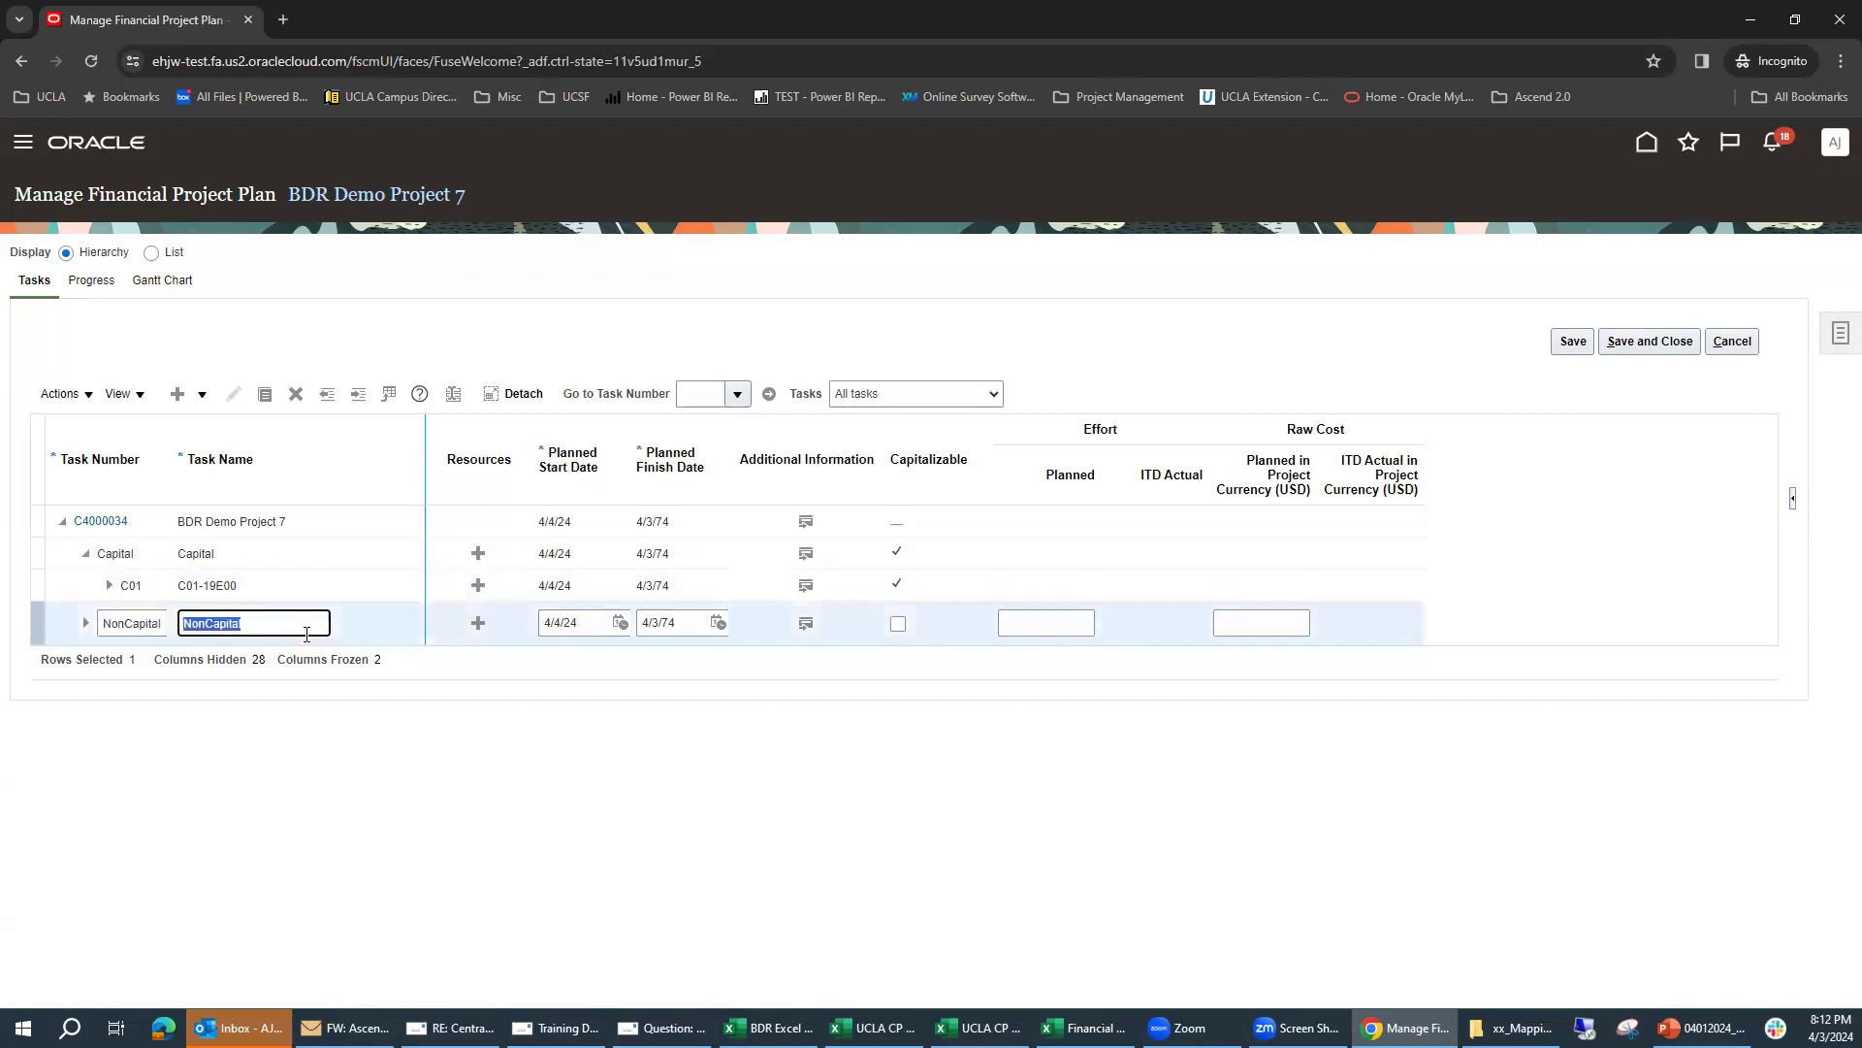
pyautogui.click(202, 398)
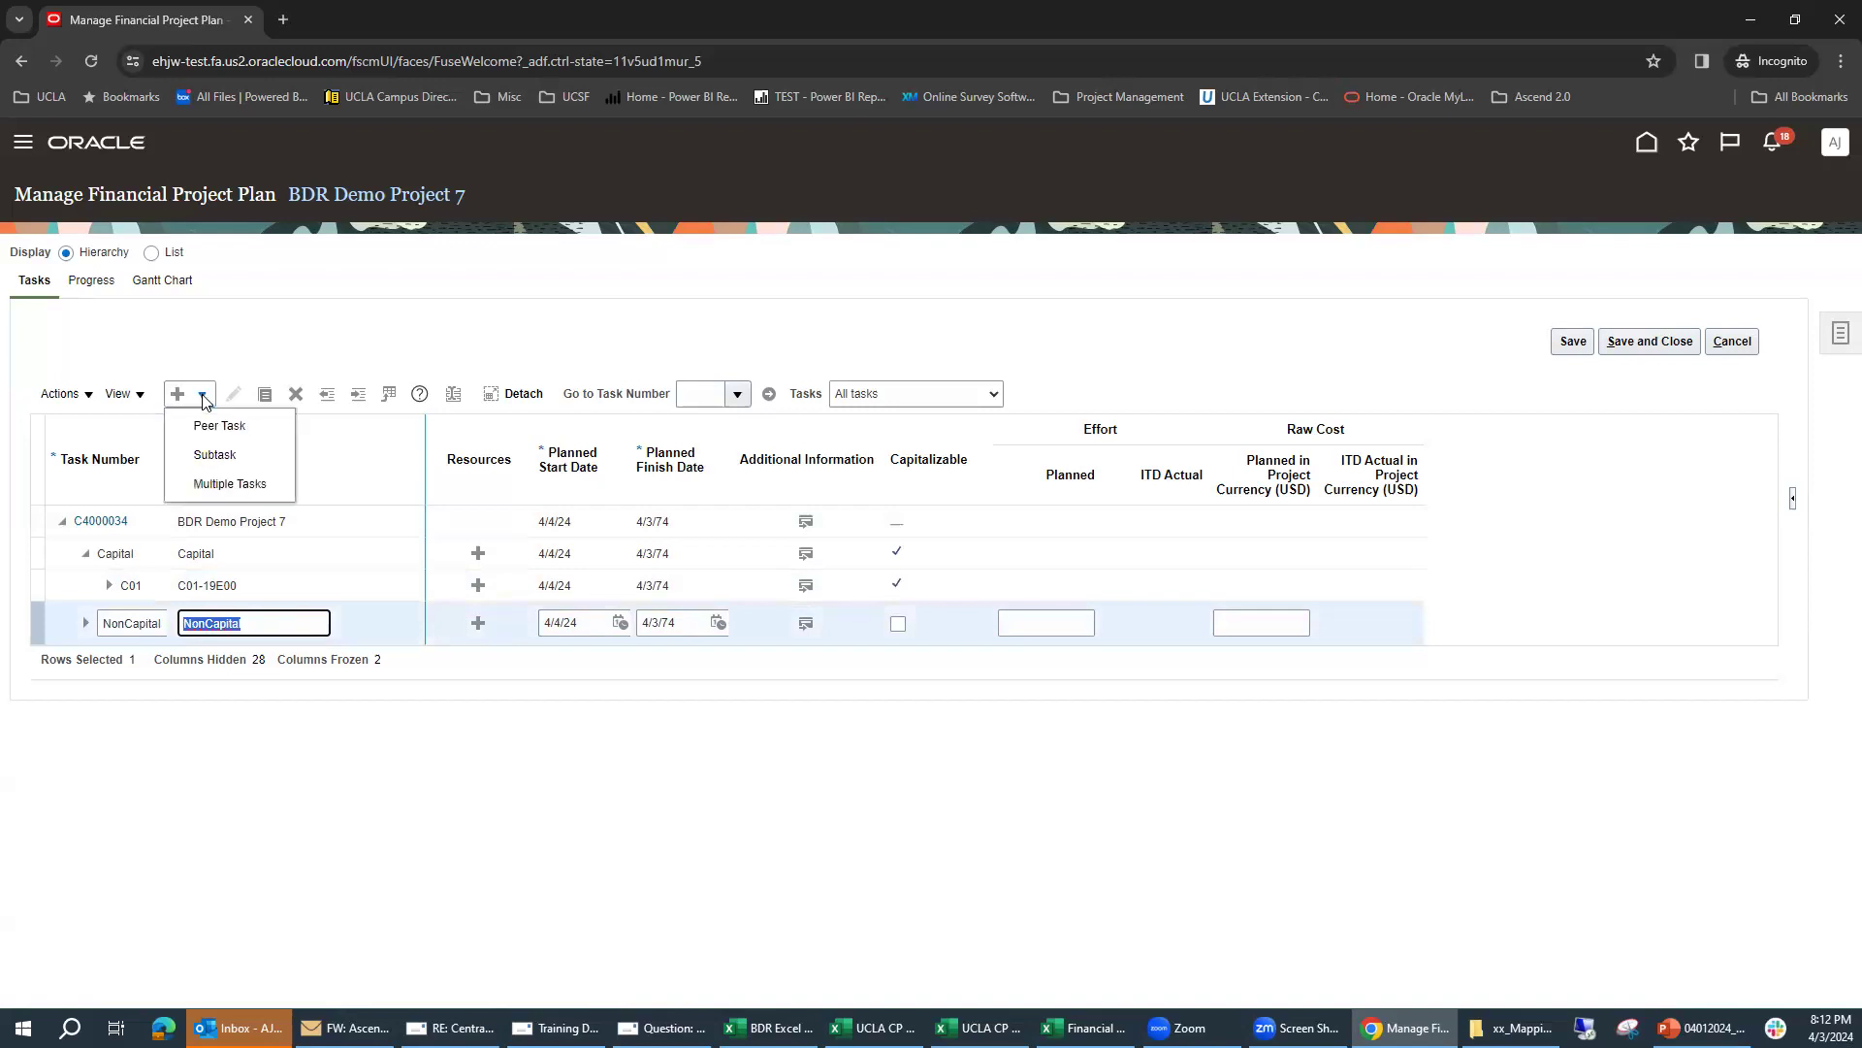
pyautogui.click(214, 454)
pyautogui.click(140, 653)
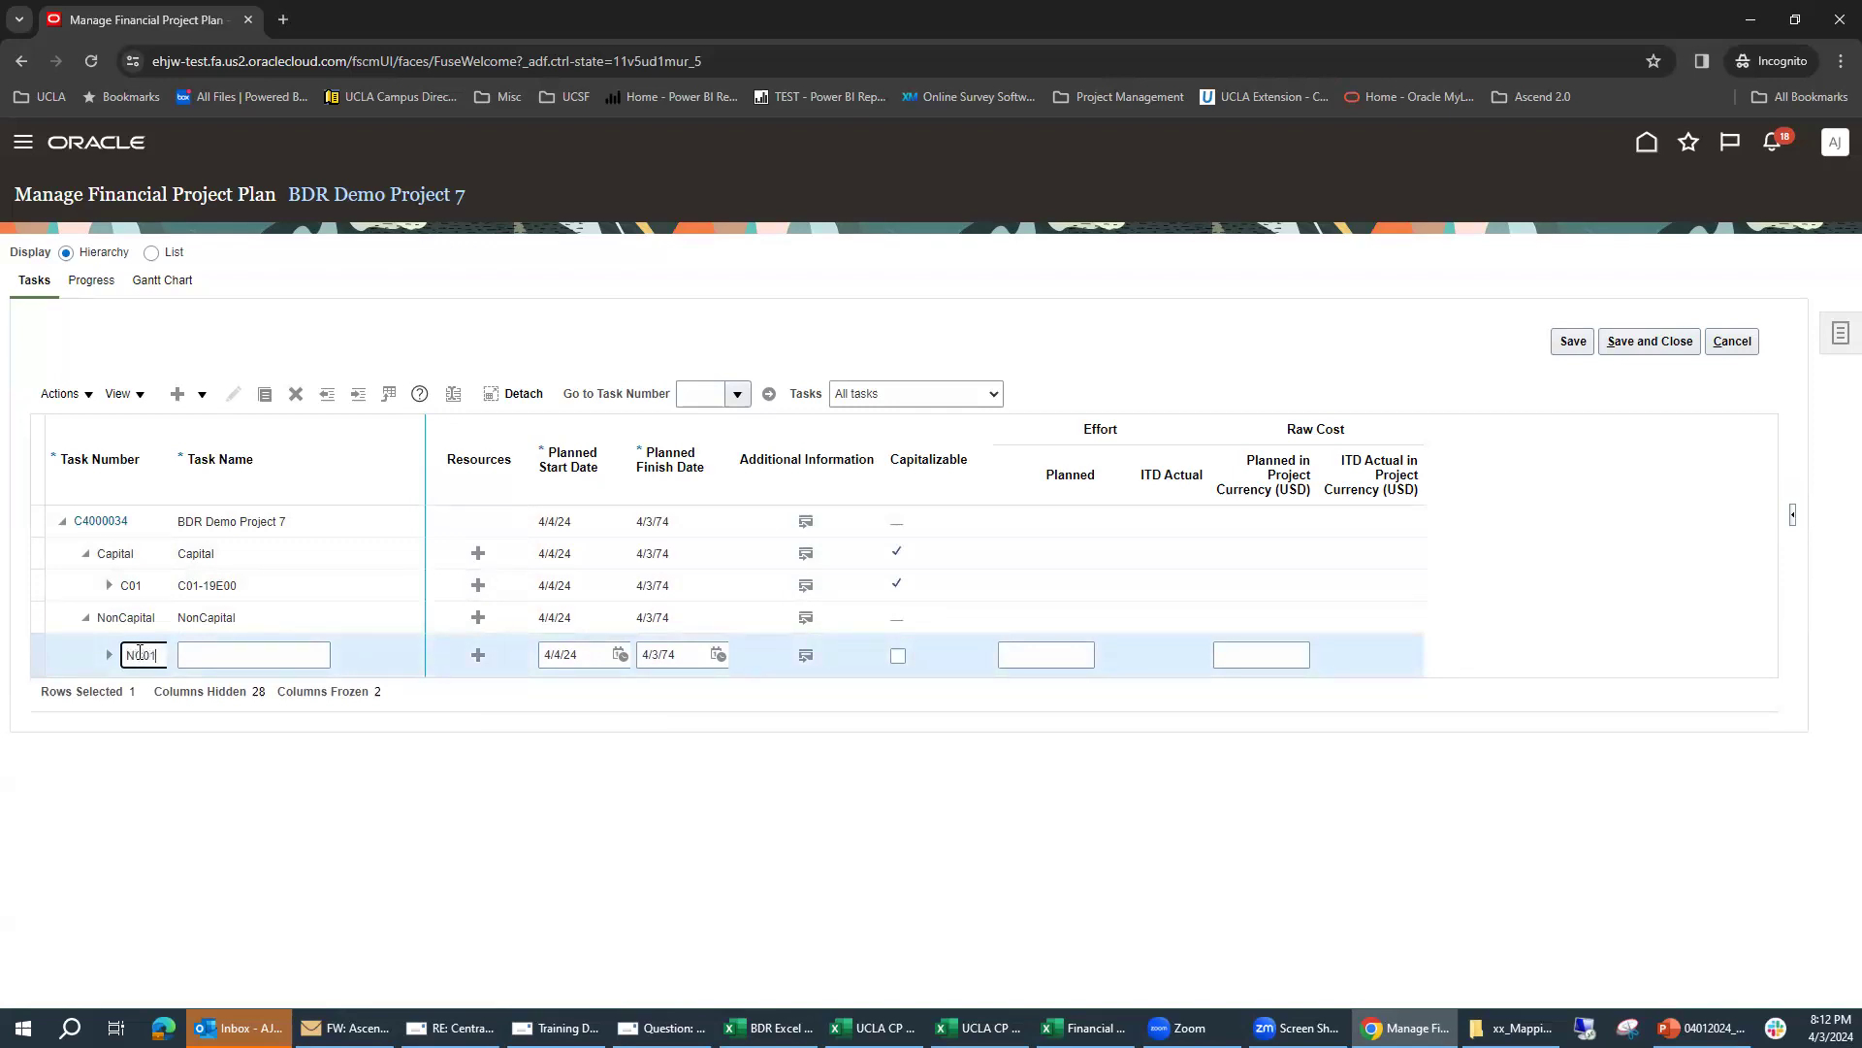
pyautogui.click(250, 648)
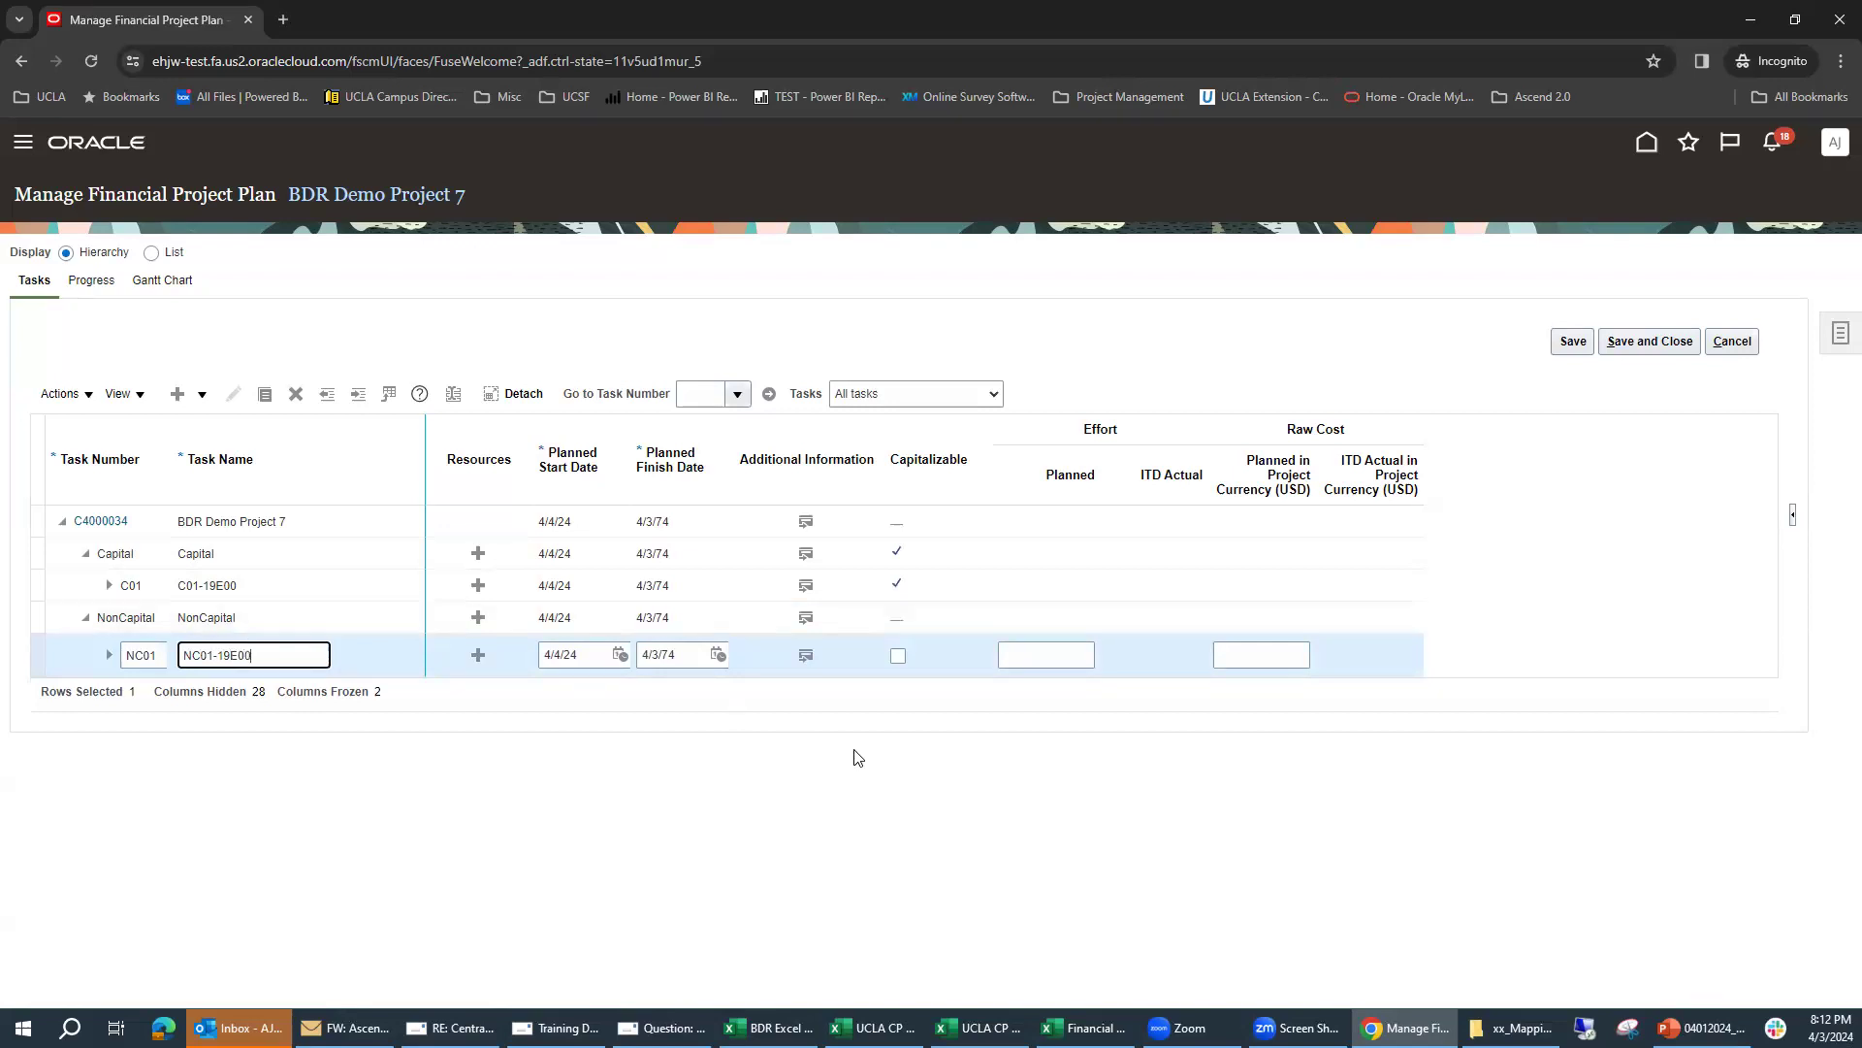
# Step: Set Capital to Yes and Fund to 19E00 General Funds for the NC01 task, and save and close the project plan
pyautogui.click(807, 659)
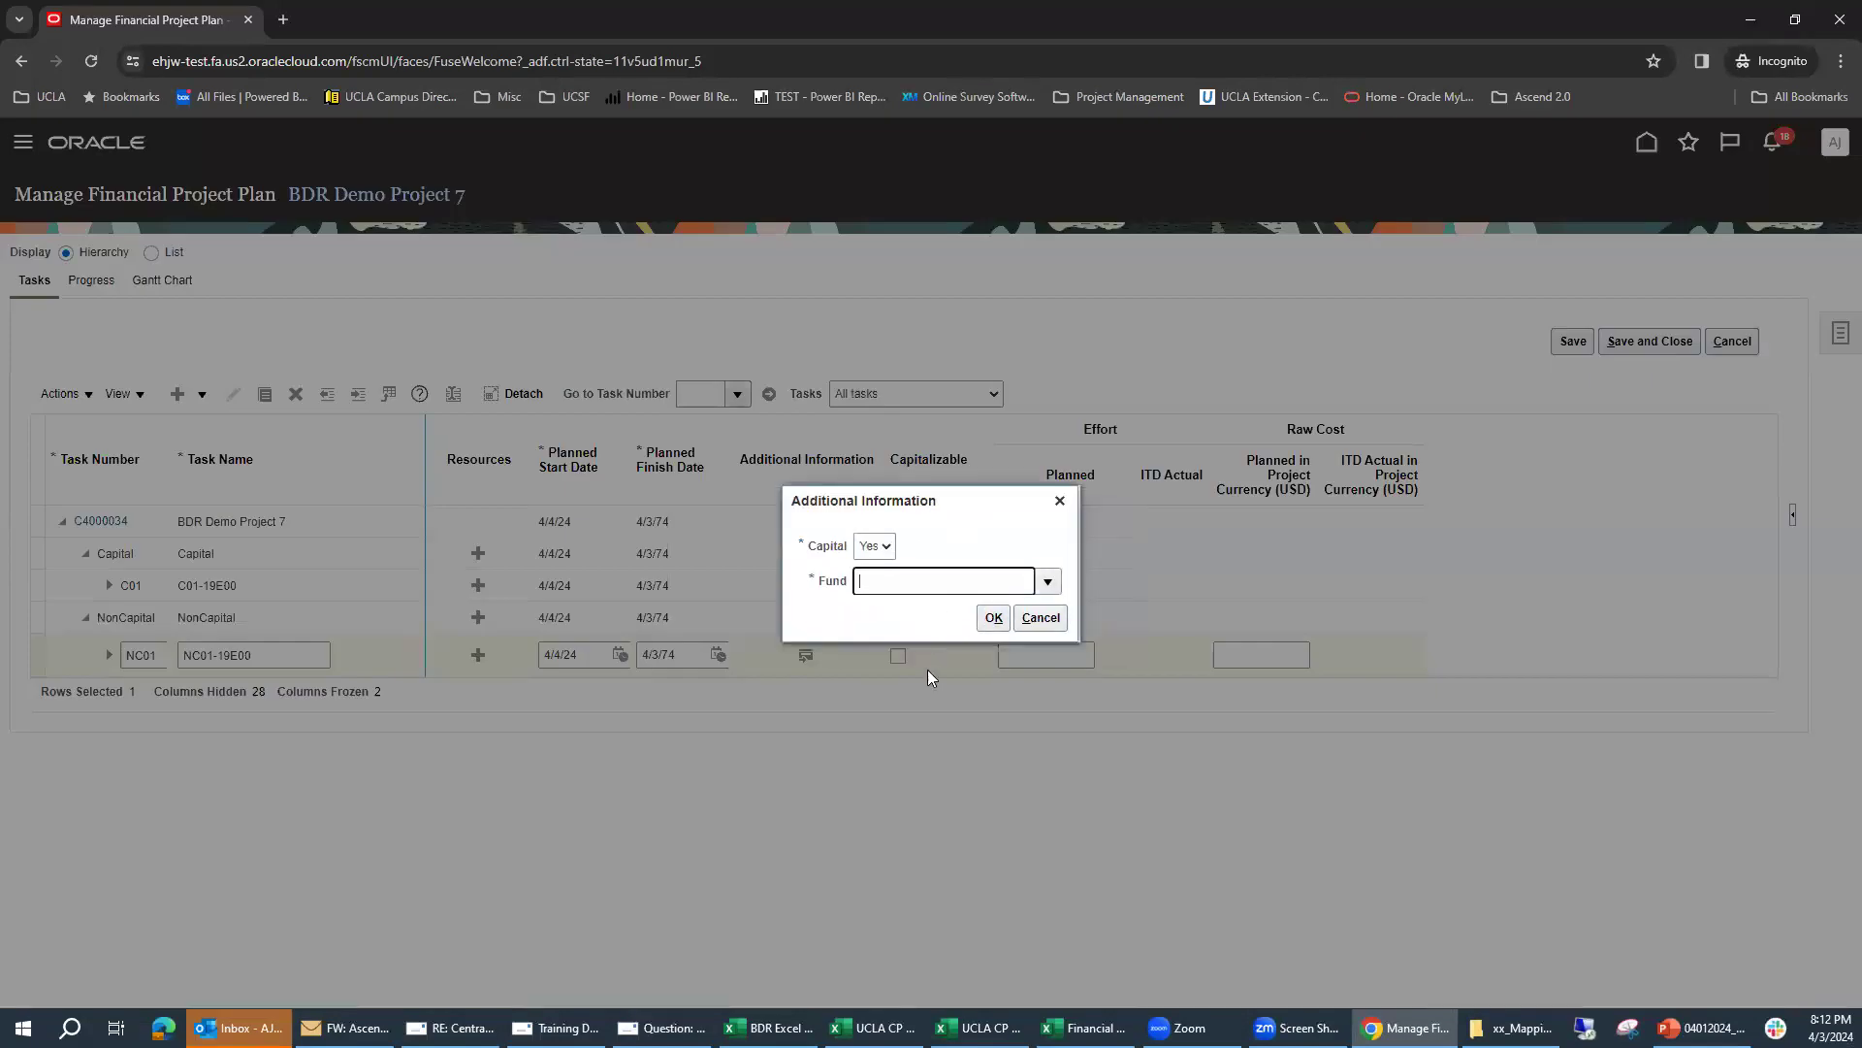
pyautogui.click(1048, 581)
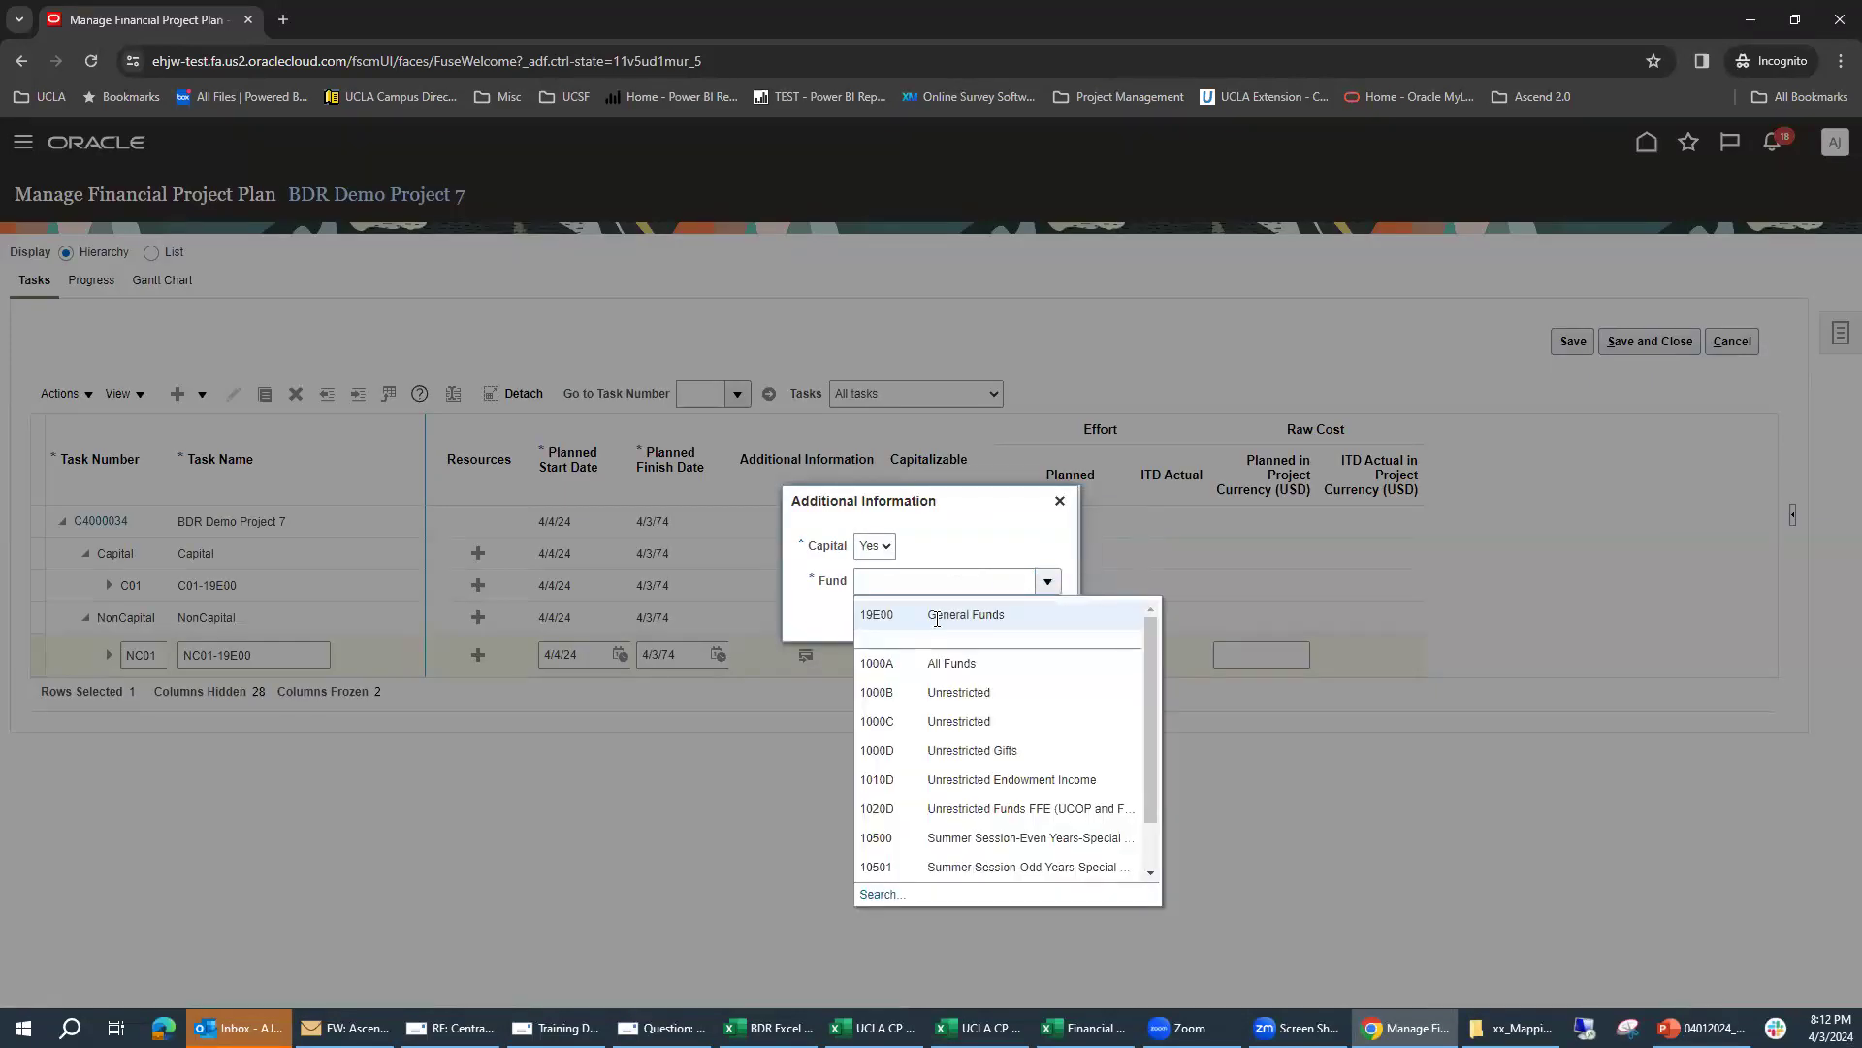
pyautogui.click(937, 619)
pyautogui.click(993, 622)
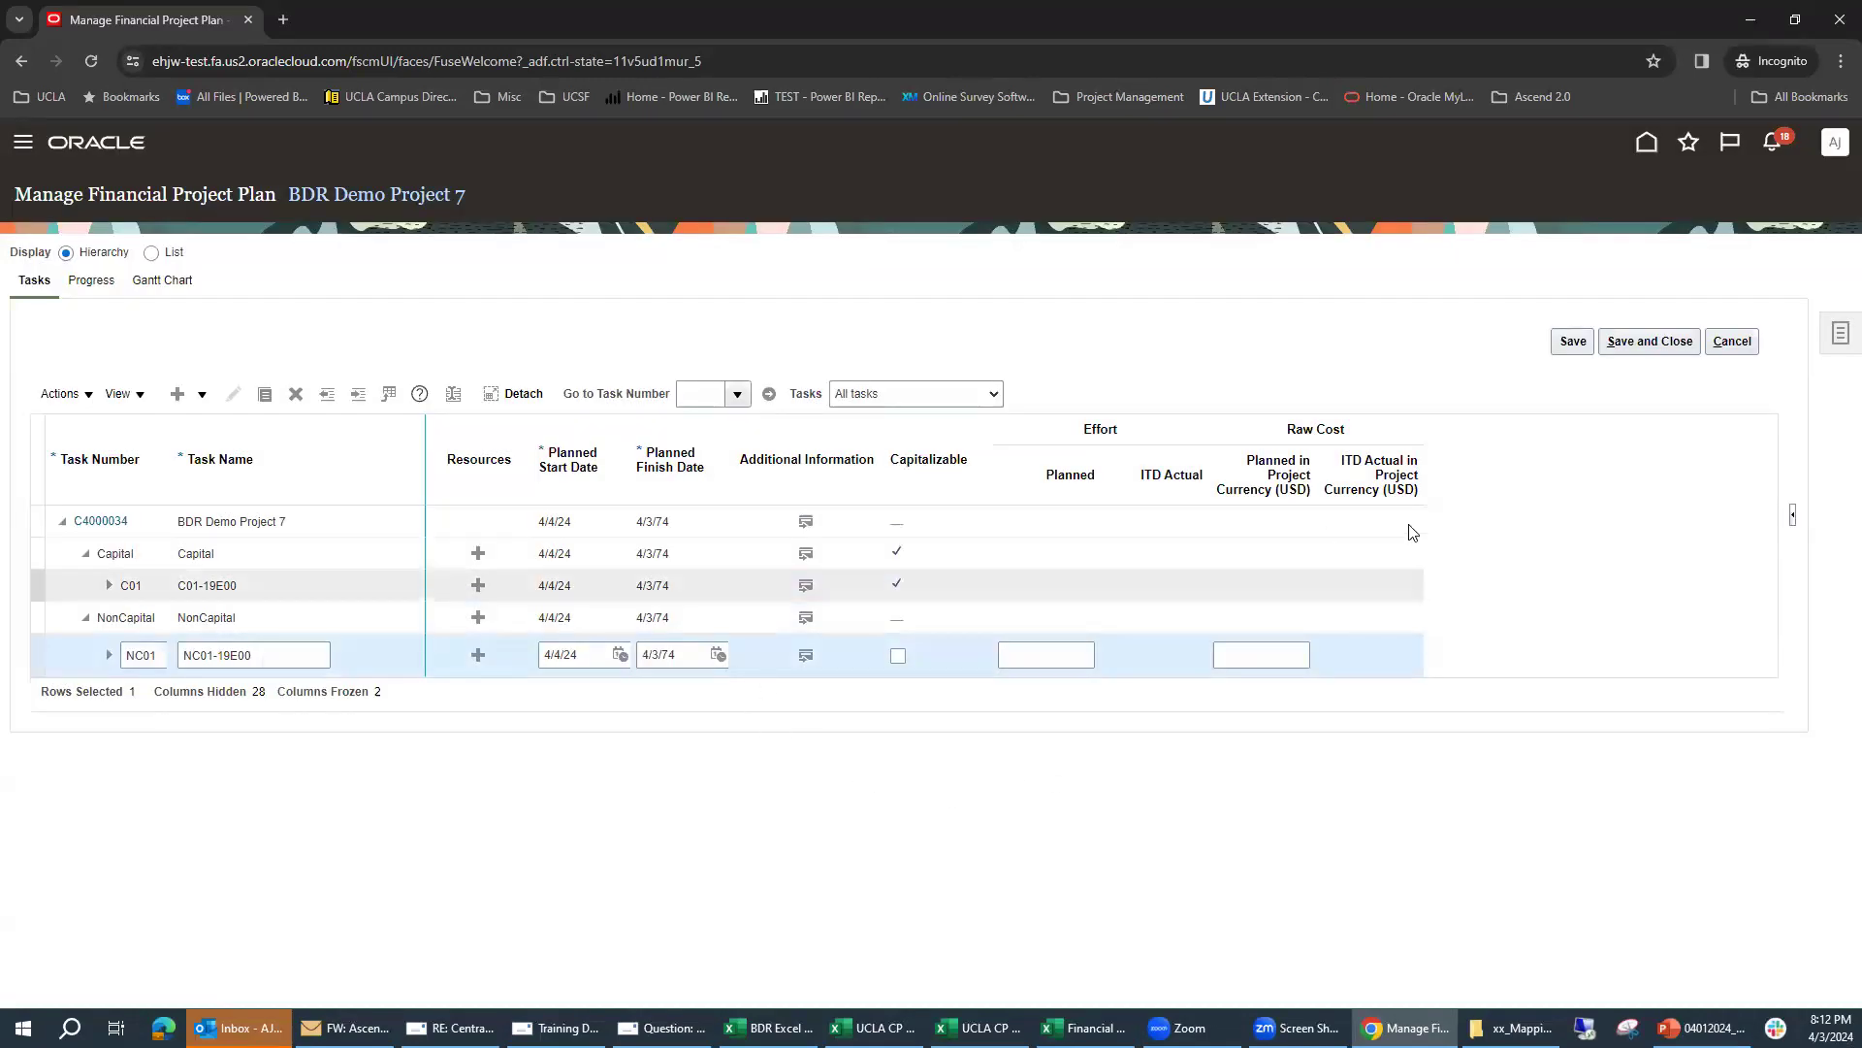
pyautogui.click(1662, 346)
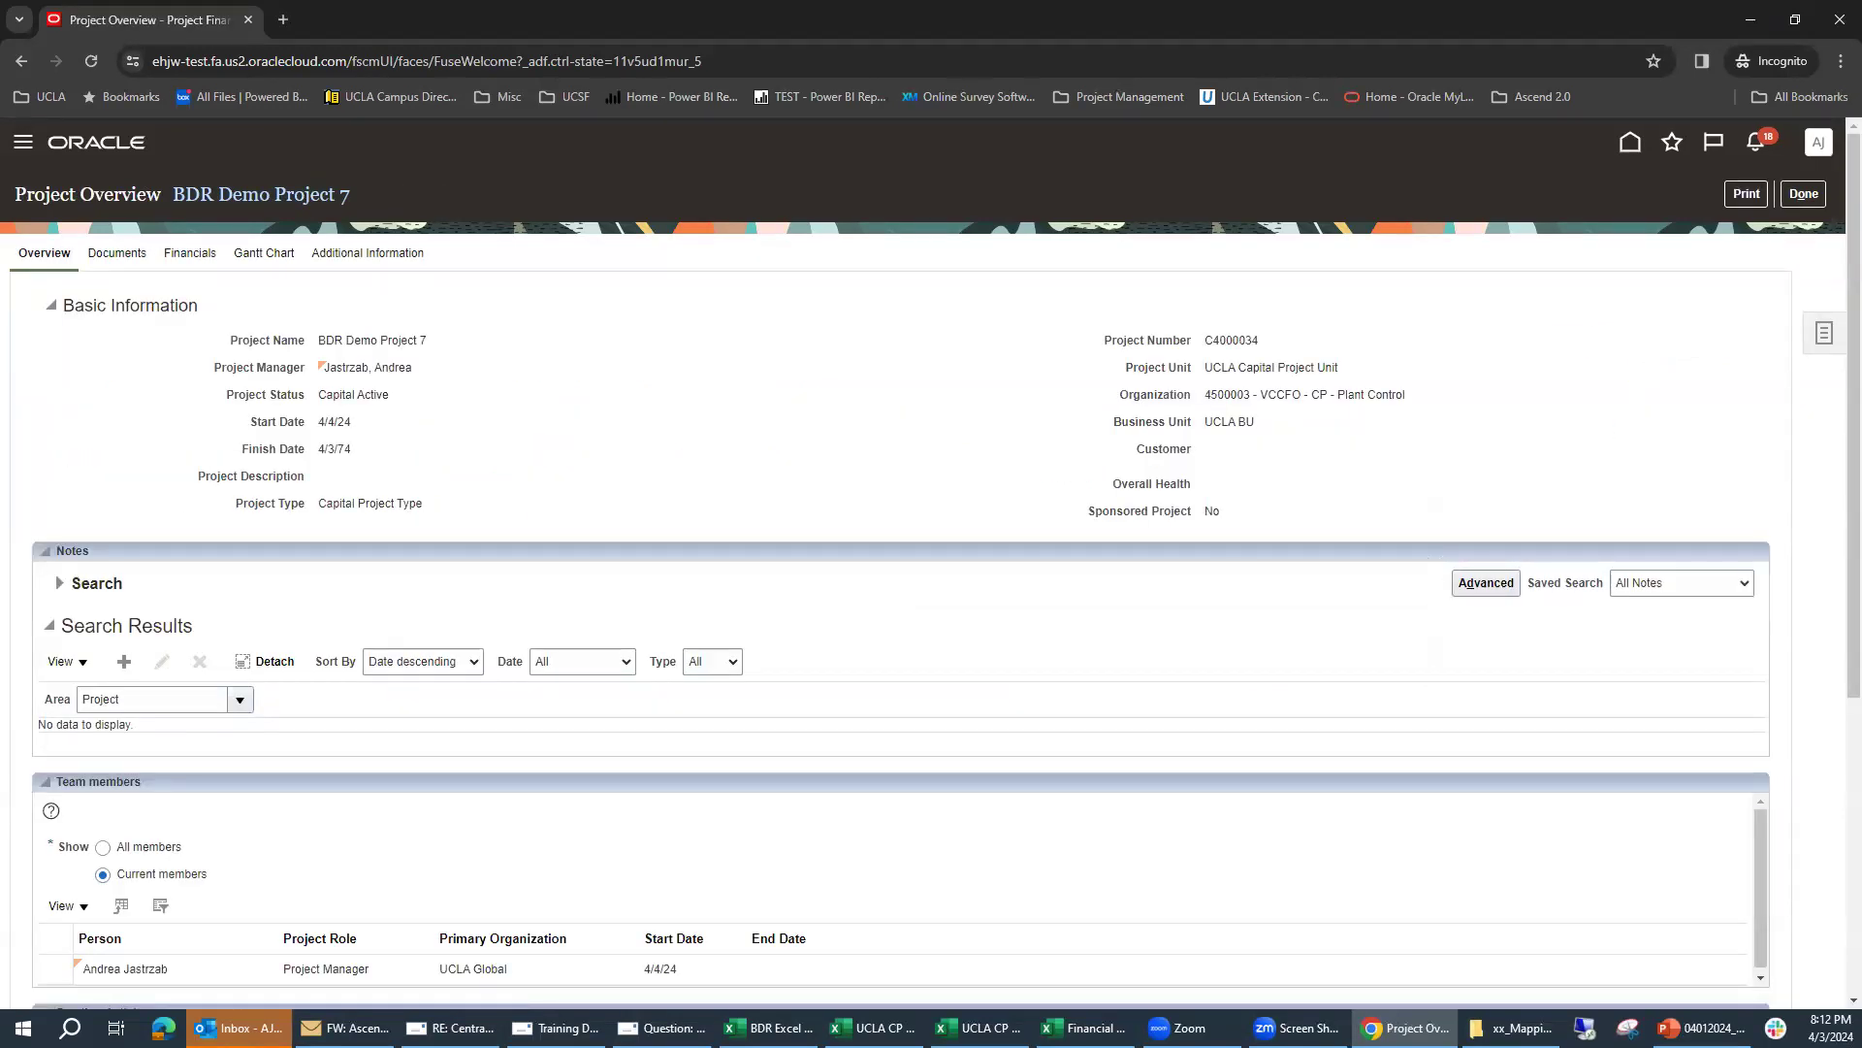
# Step: Create a project budget version with manually created budget lines, using the UCLA Capital Financial Plan, and continue to its budget lines
pyautogui.click(978, 1027)
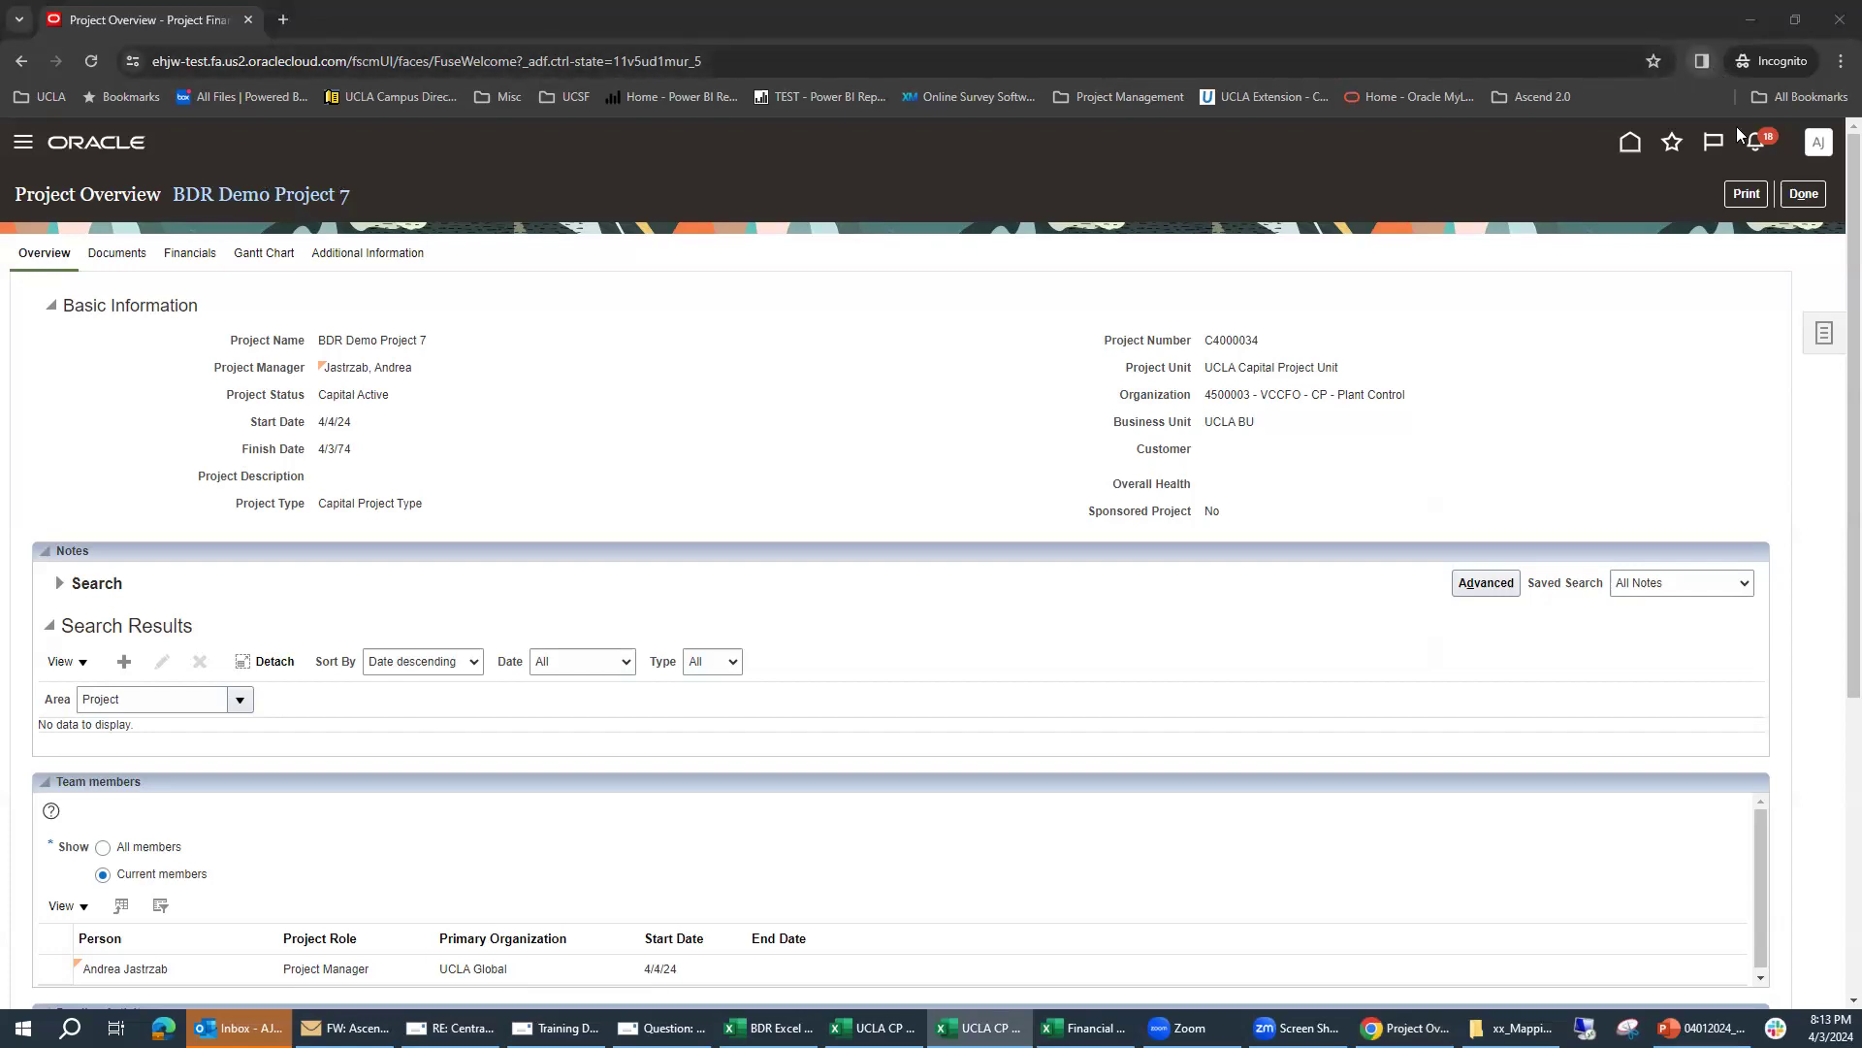
pyautogui.click(1823, 337)
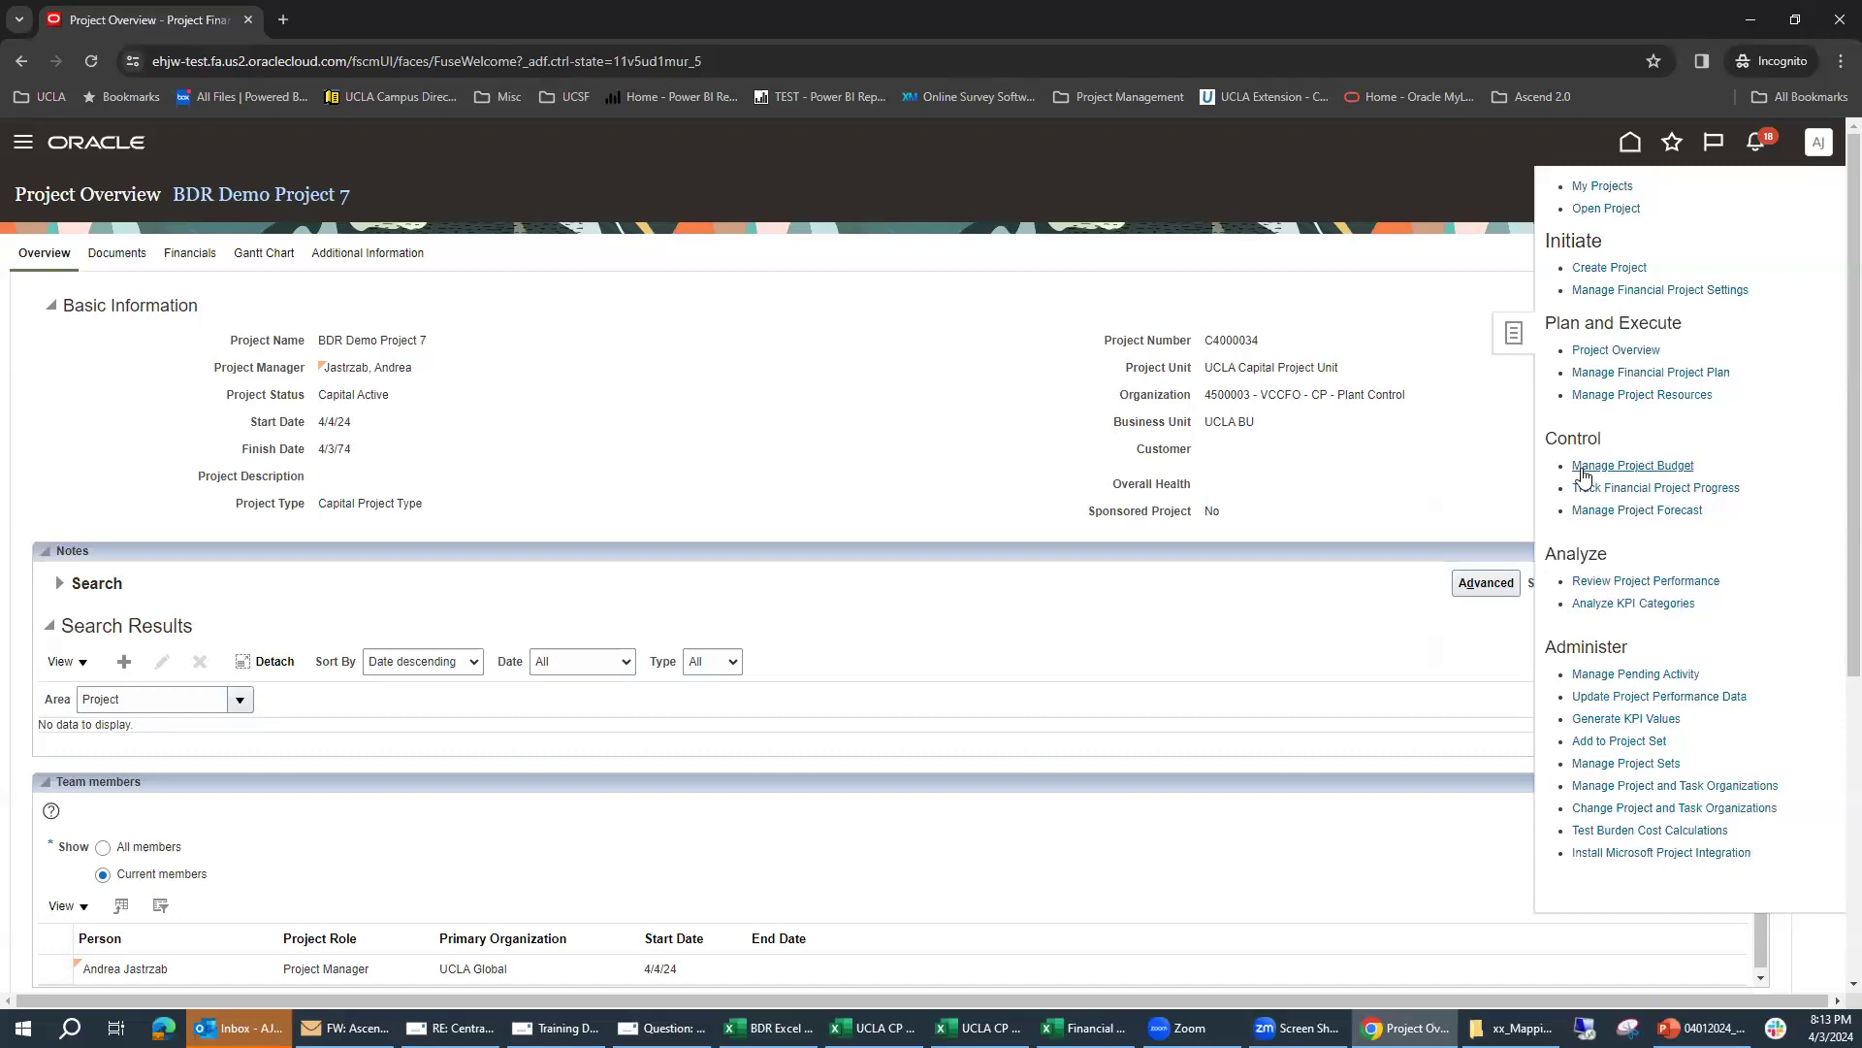
pyautogui.click(1638, 470)
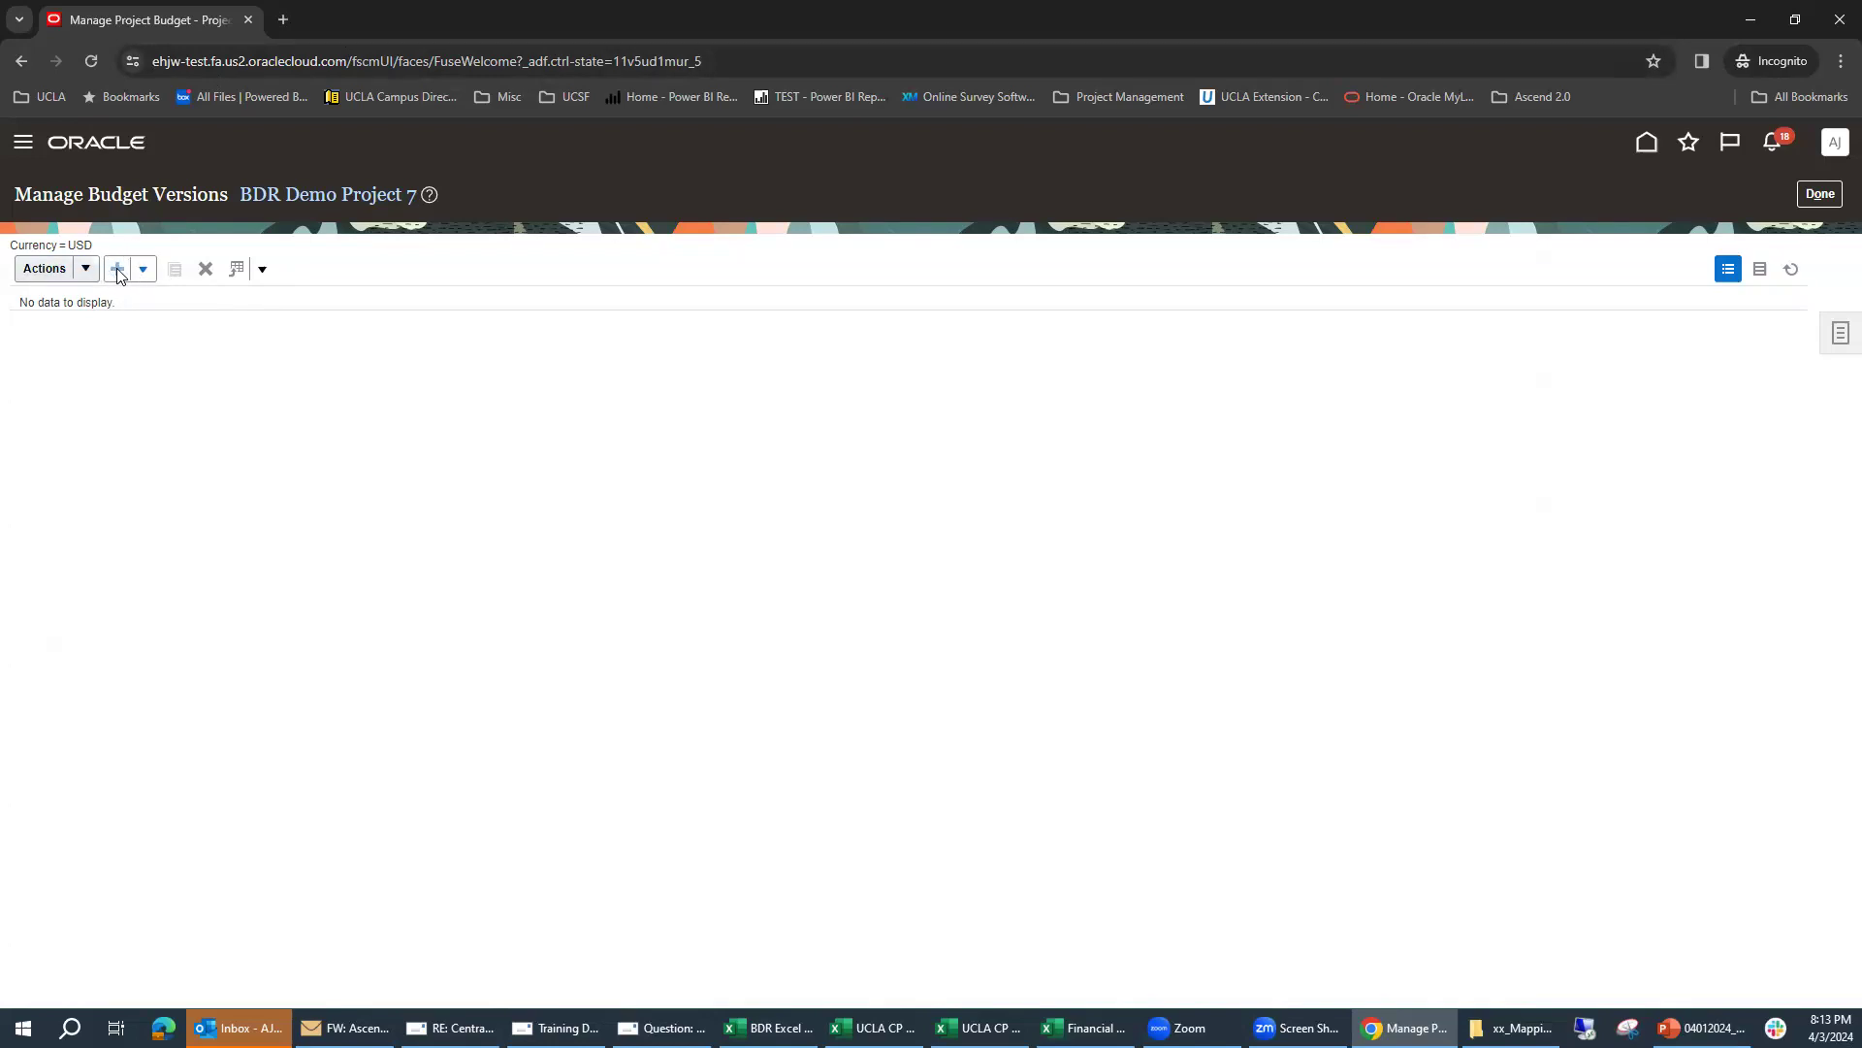
pyautogui.click(142, 276)
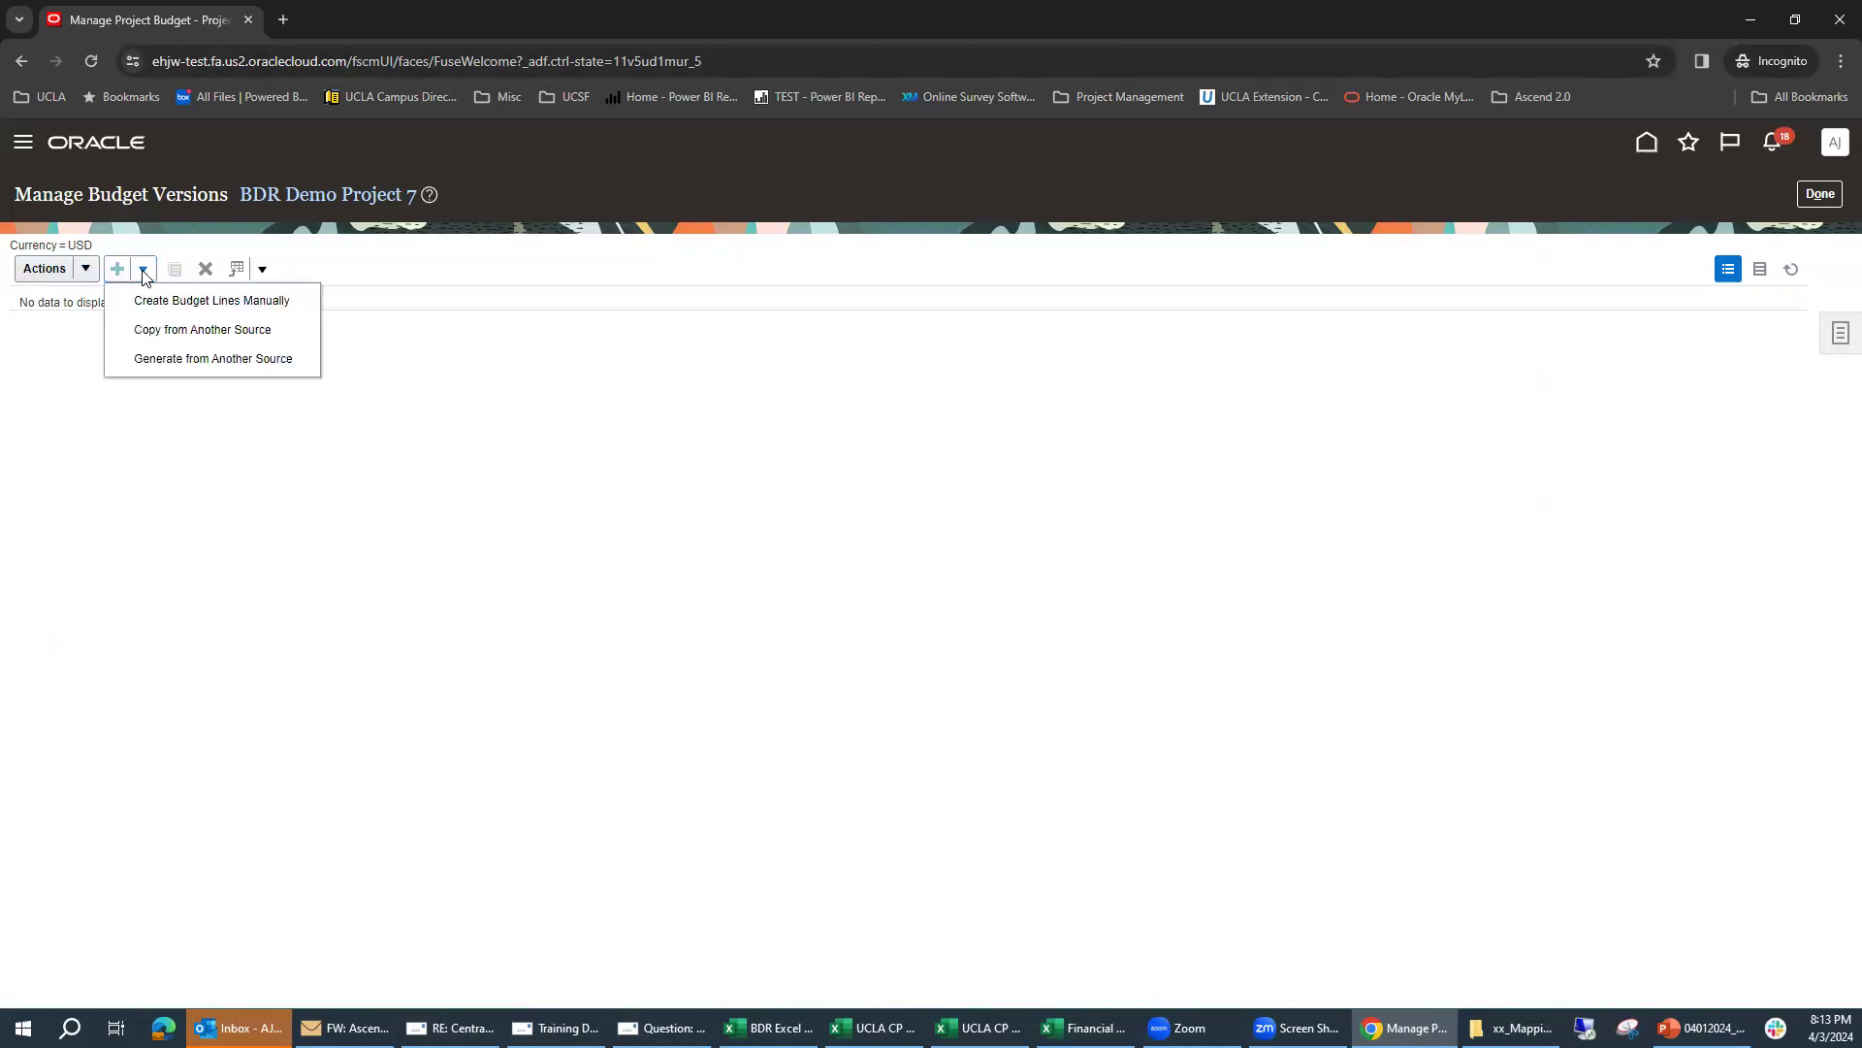
pyautogui.click(229, 312)
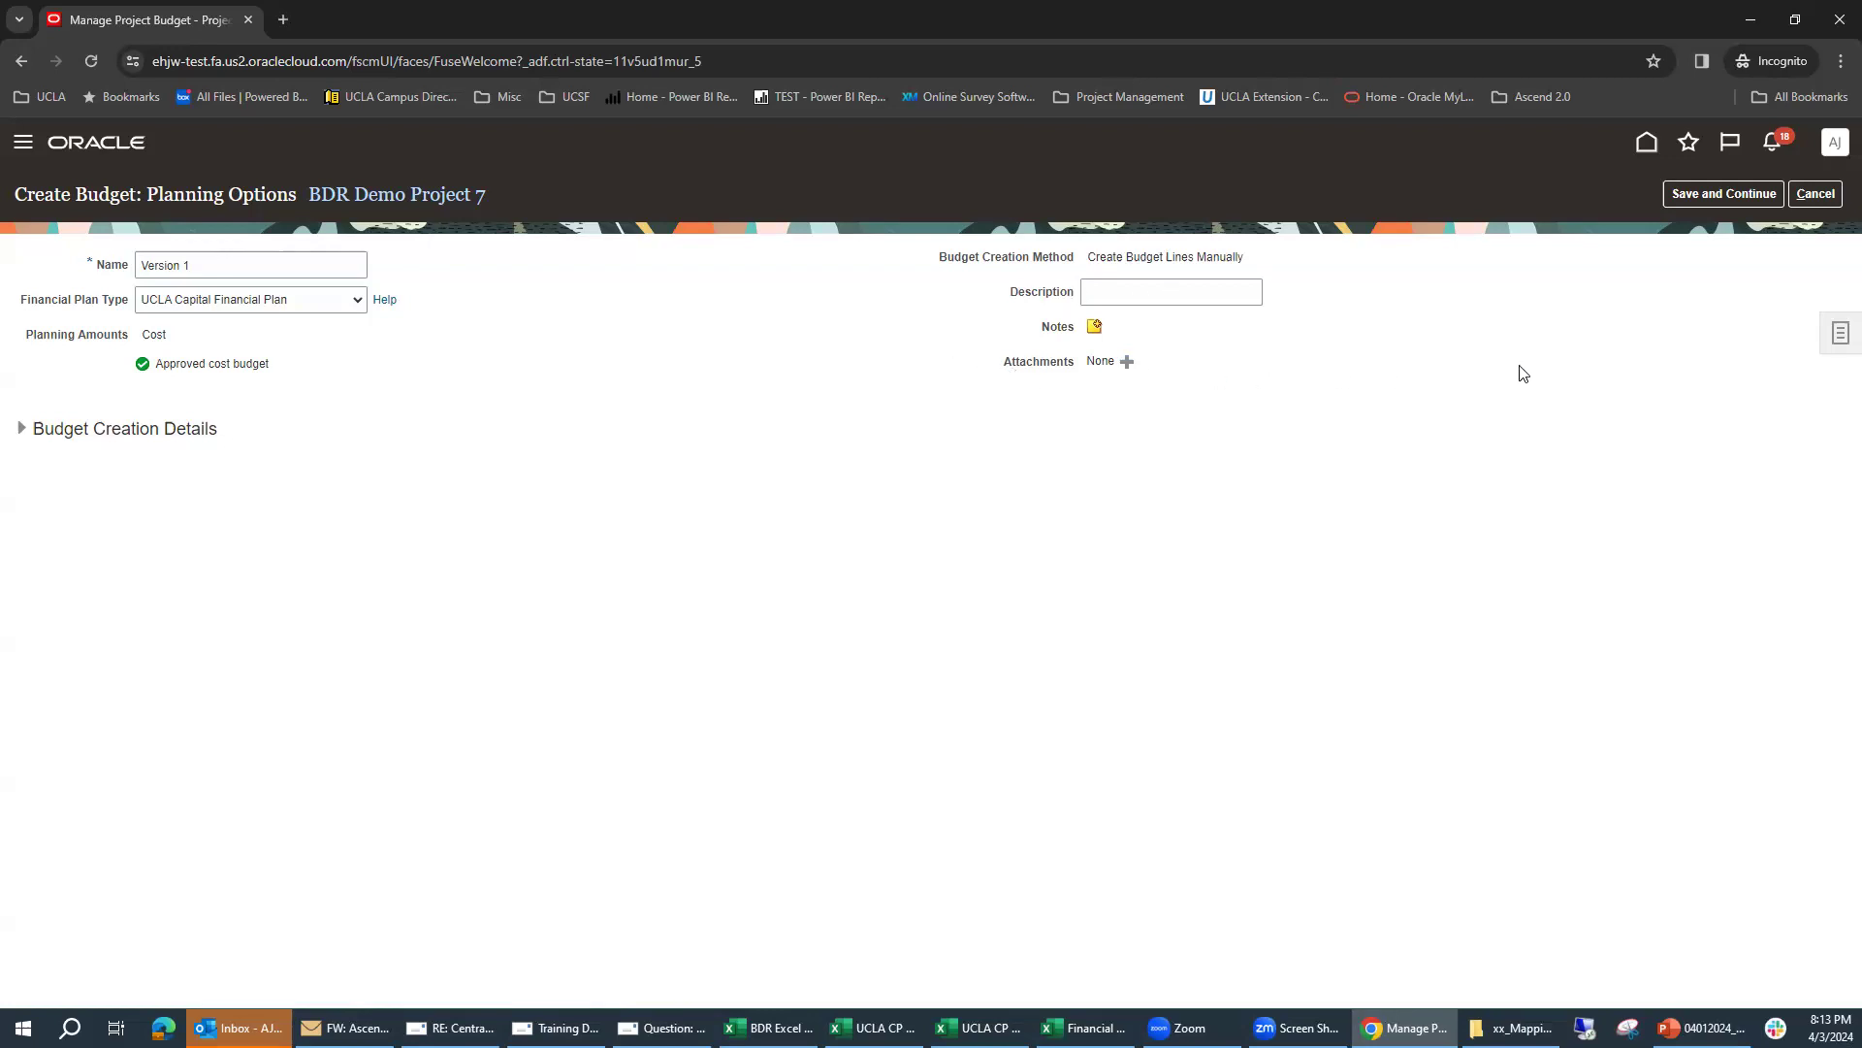
pyautogui.click(1737, 192)
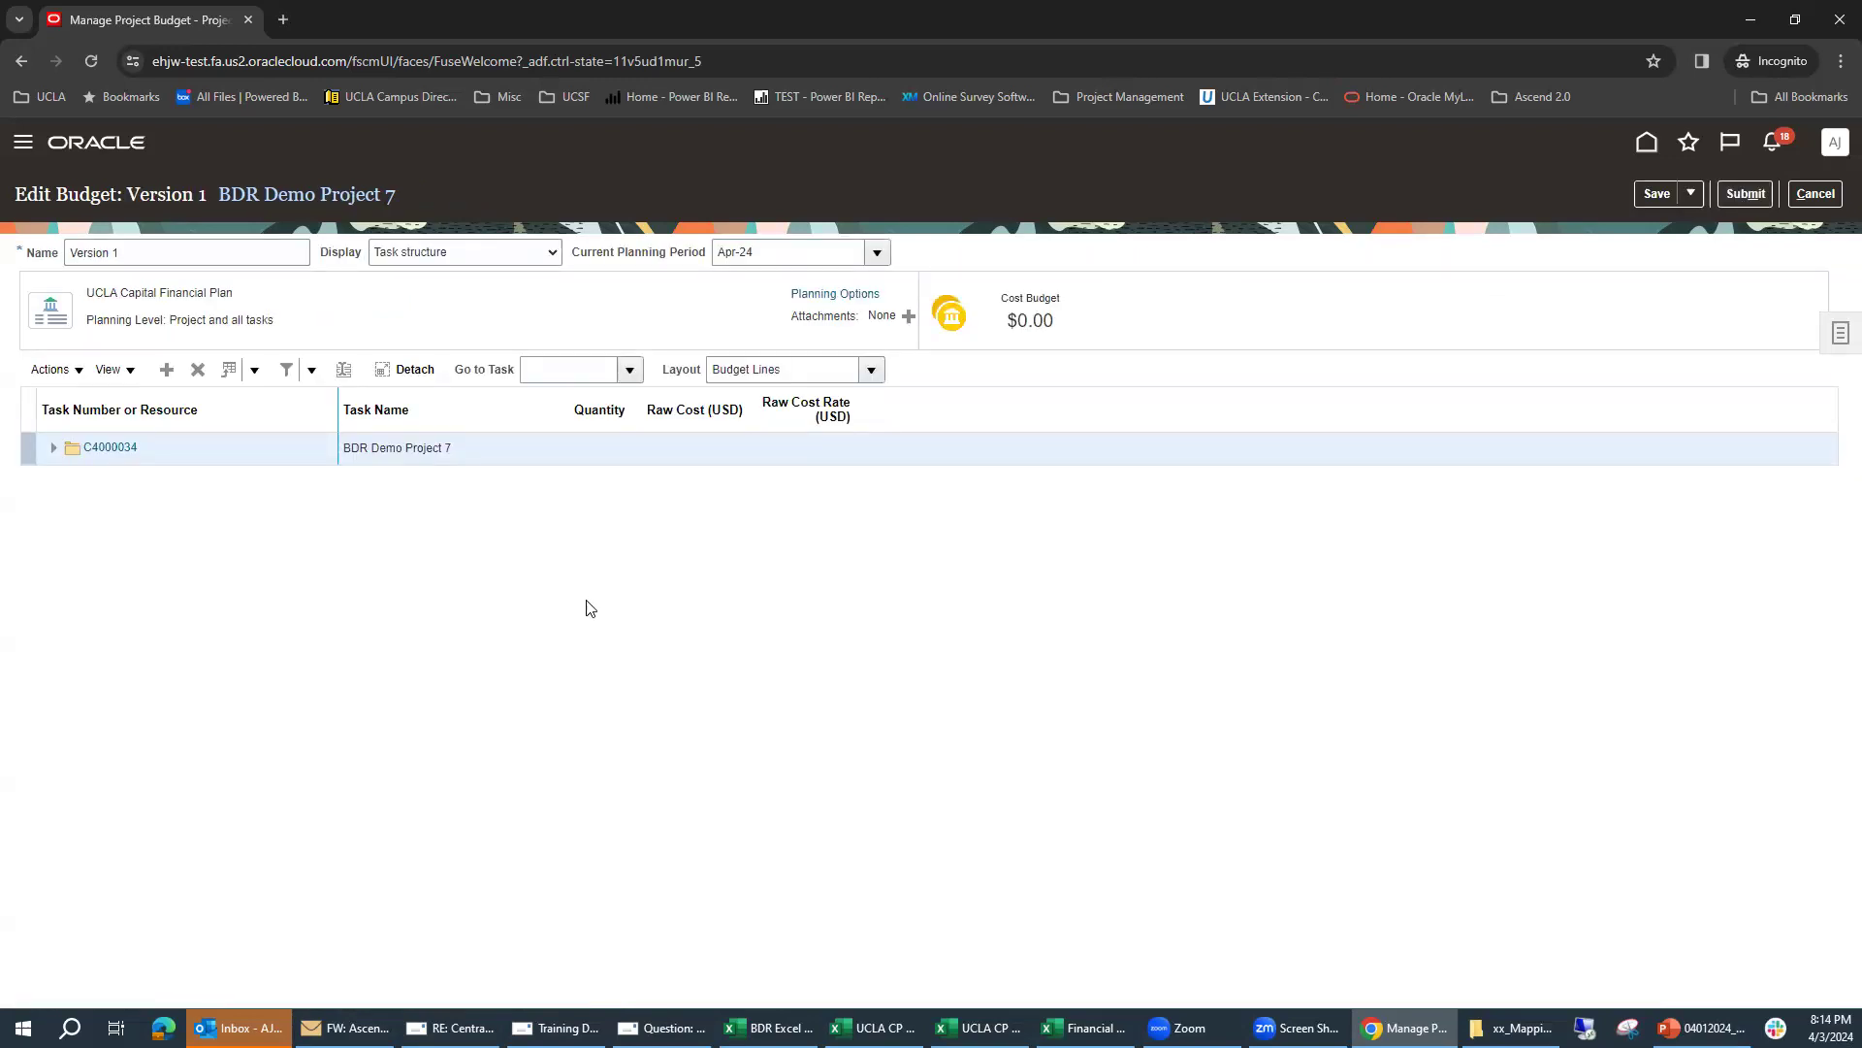
# Step: Add a project-level budget line for the resource P1 - Construction Contracts with a raw cost of 500000 USD
pyautogui.click(52, 451)
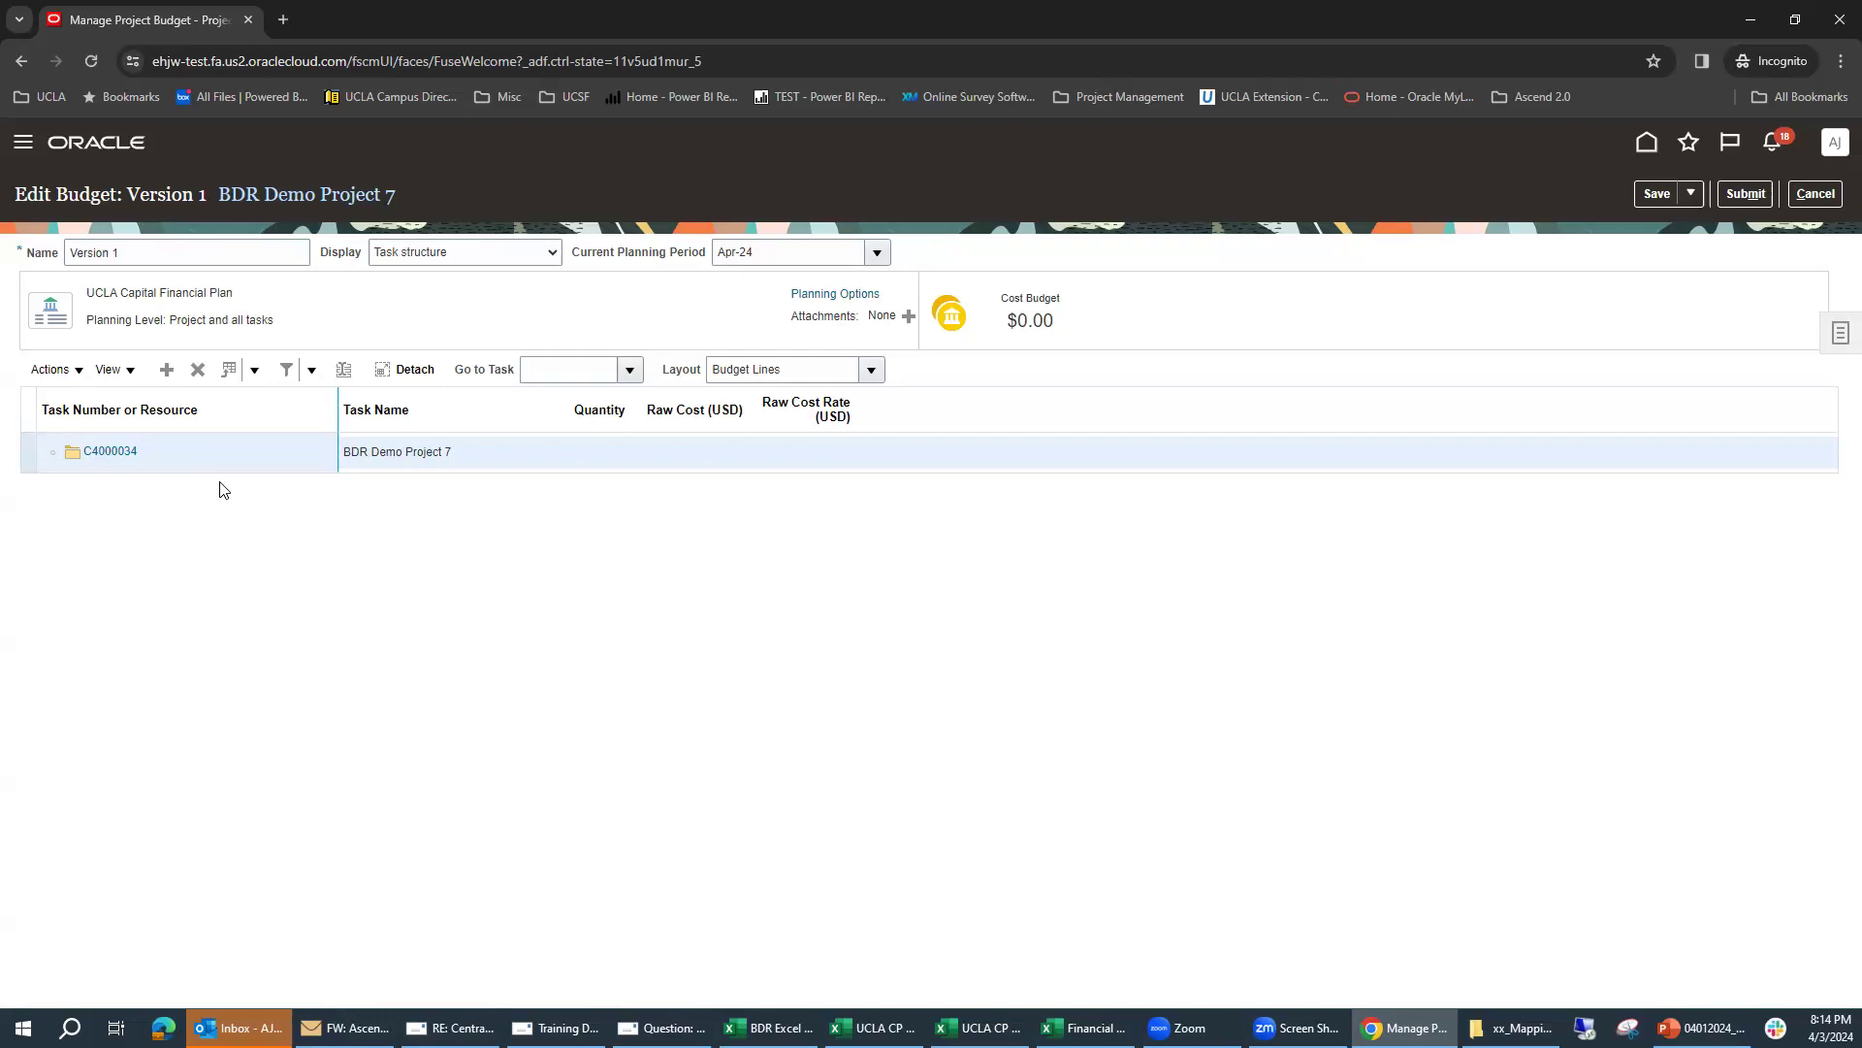
pyautogui.click(110, 451)
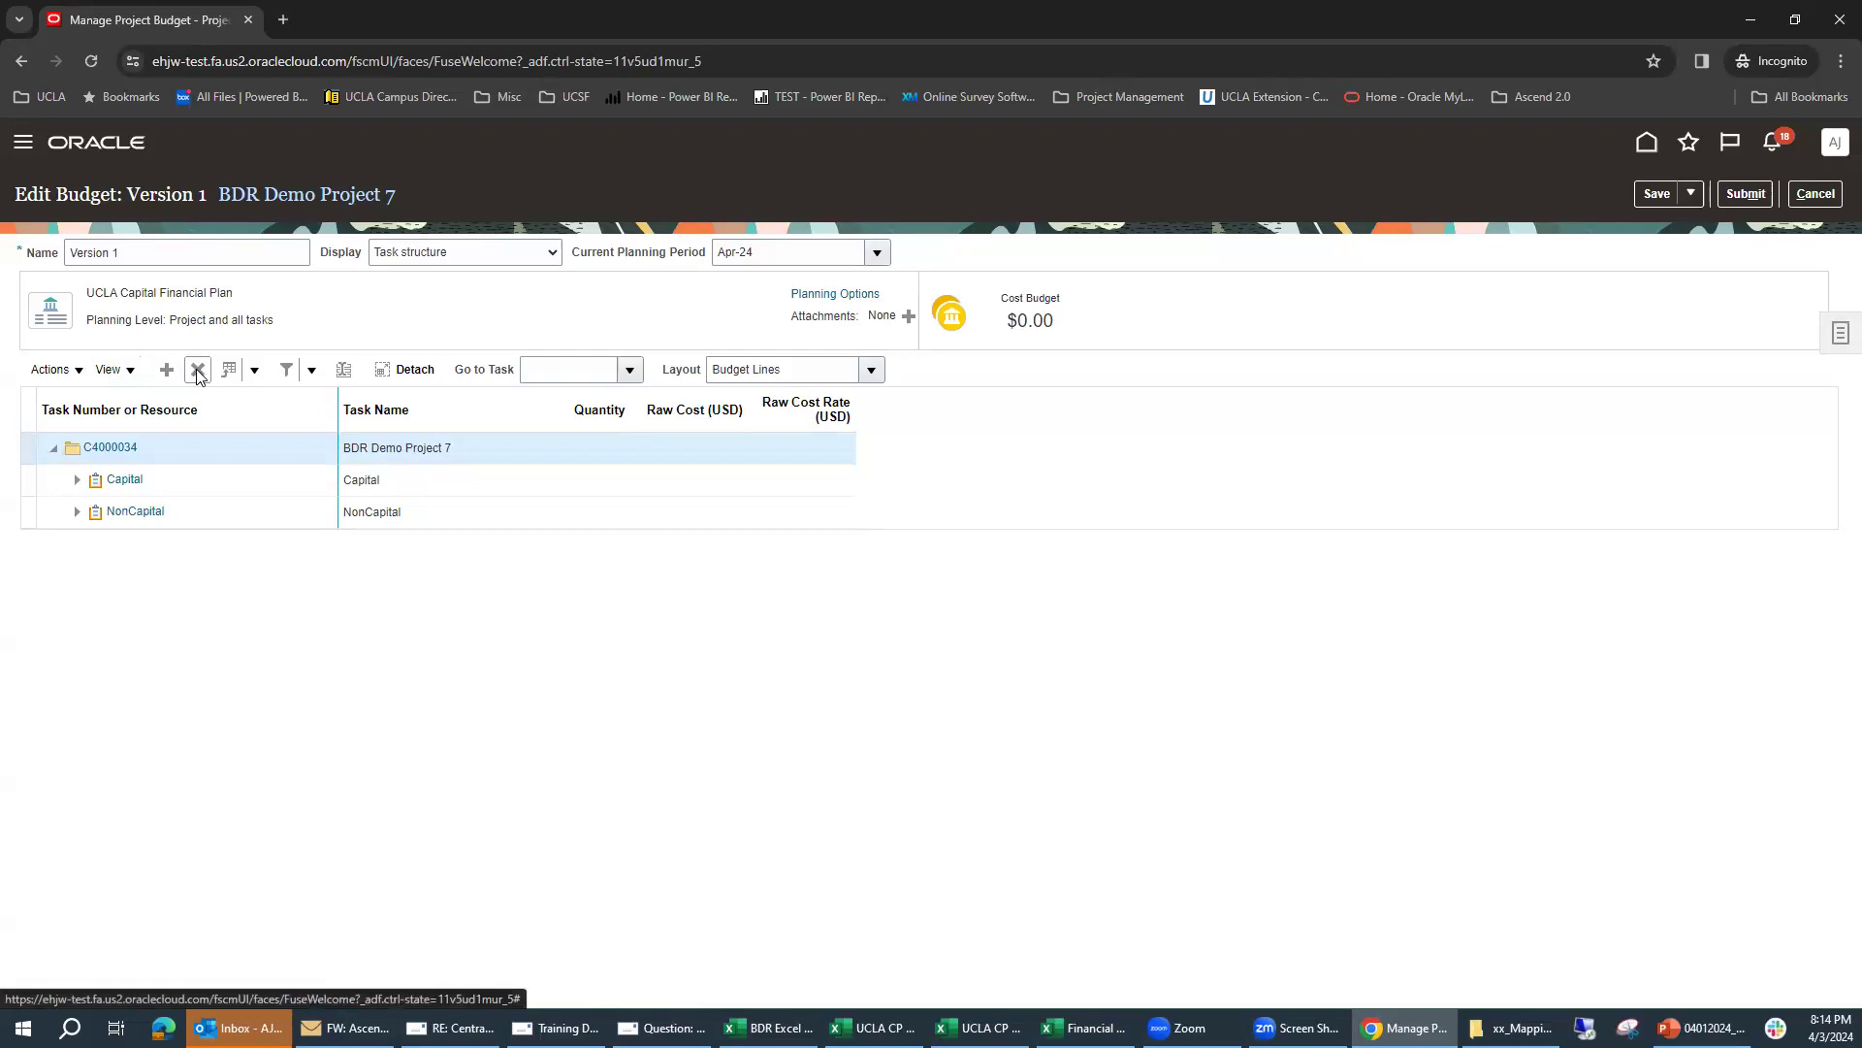
pyautogui.click(167, 369)
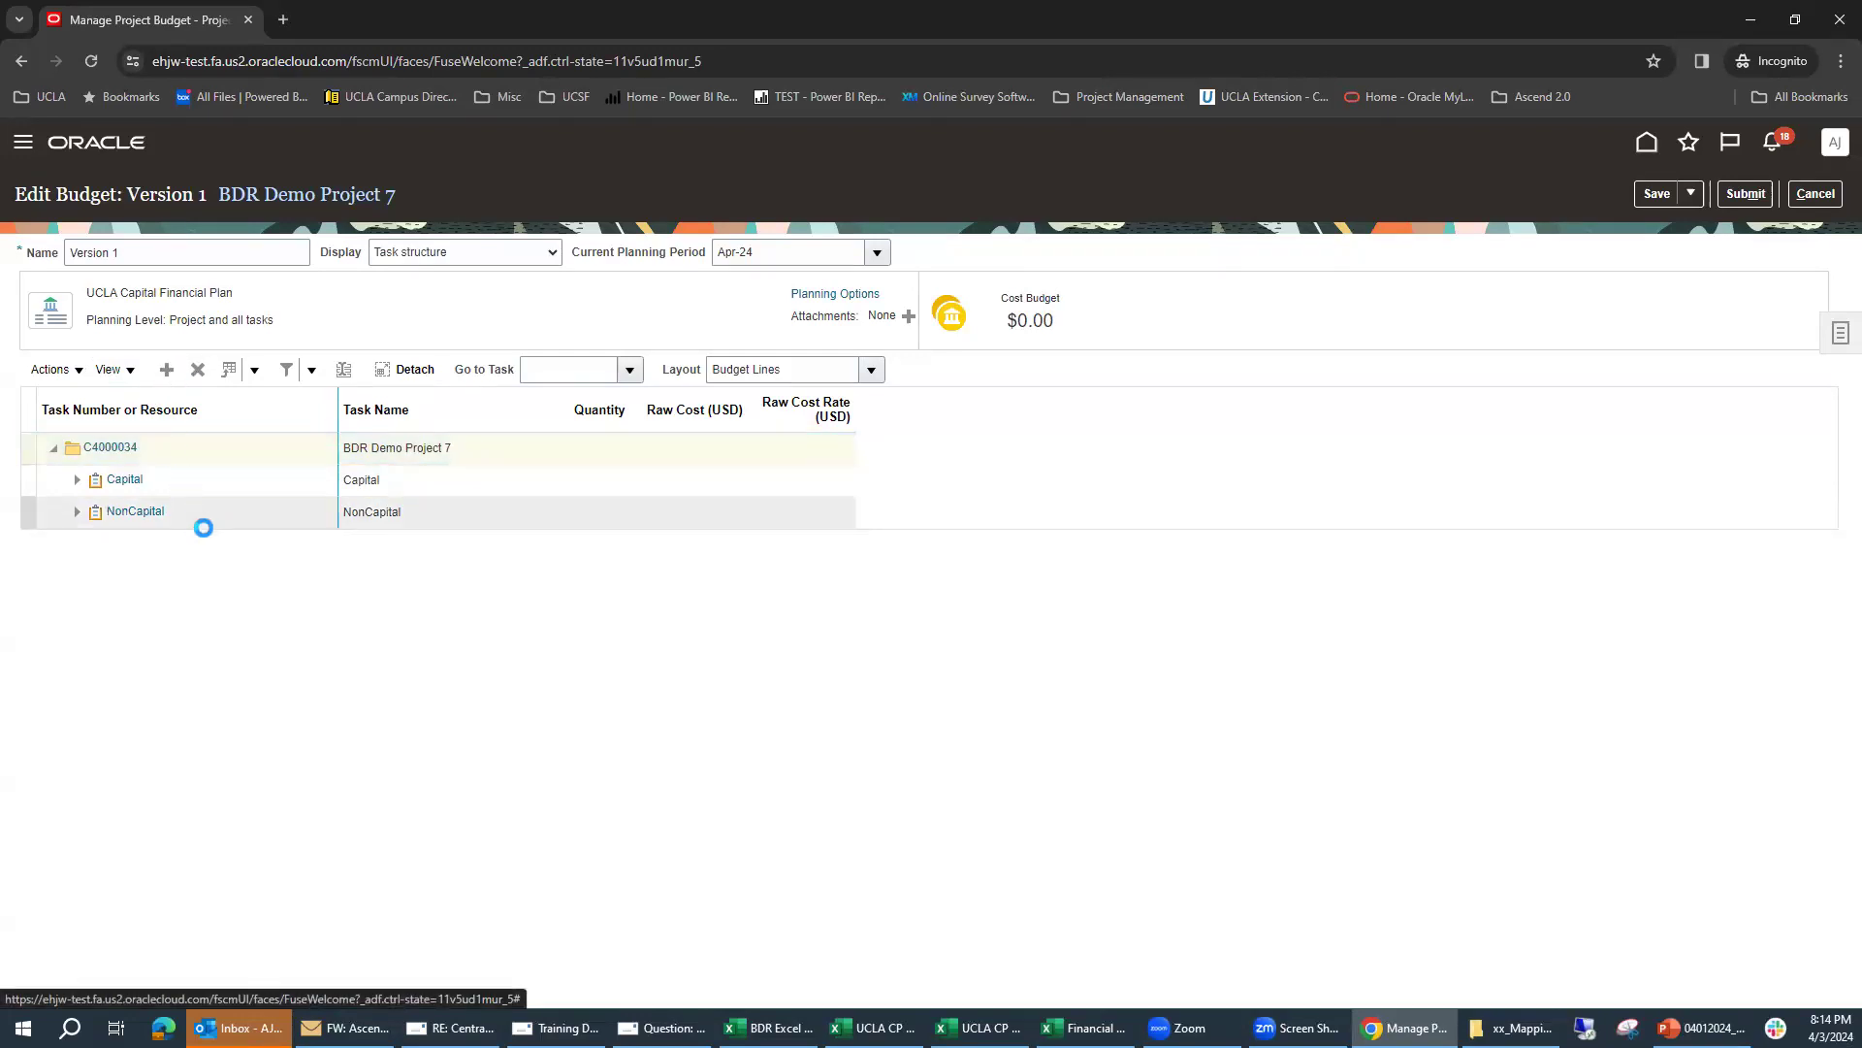
pyautogui.click(247, 488)
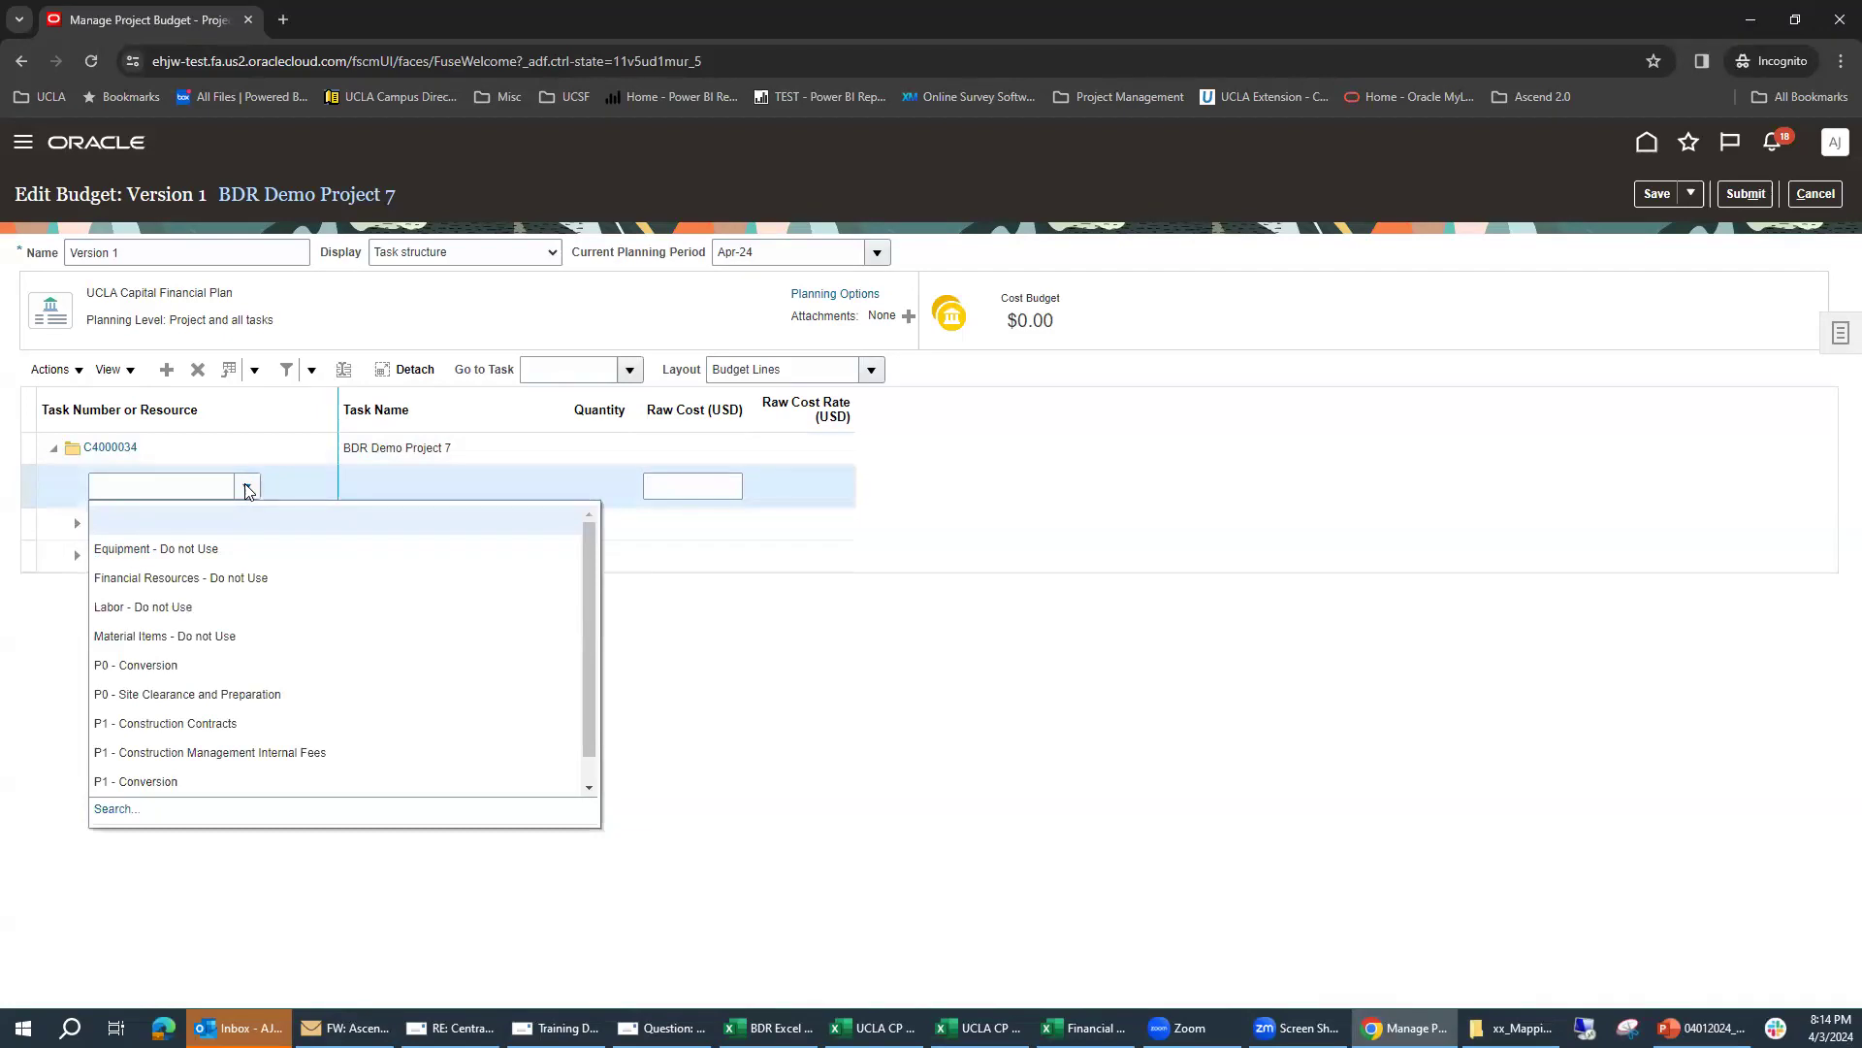
pyautogui.click(219, 726)
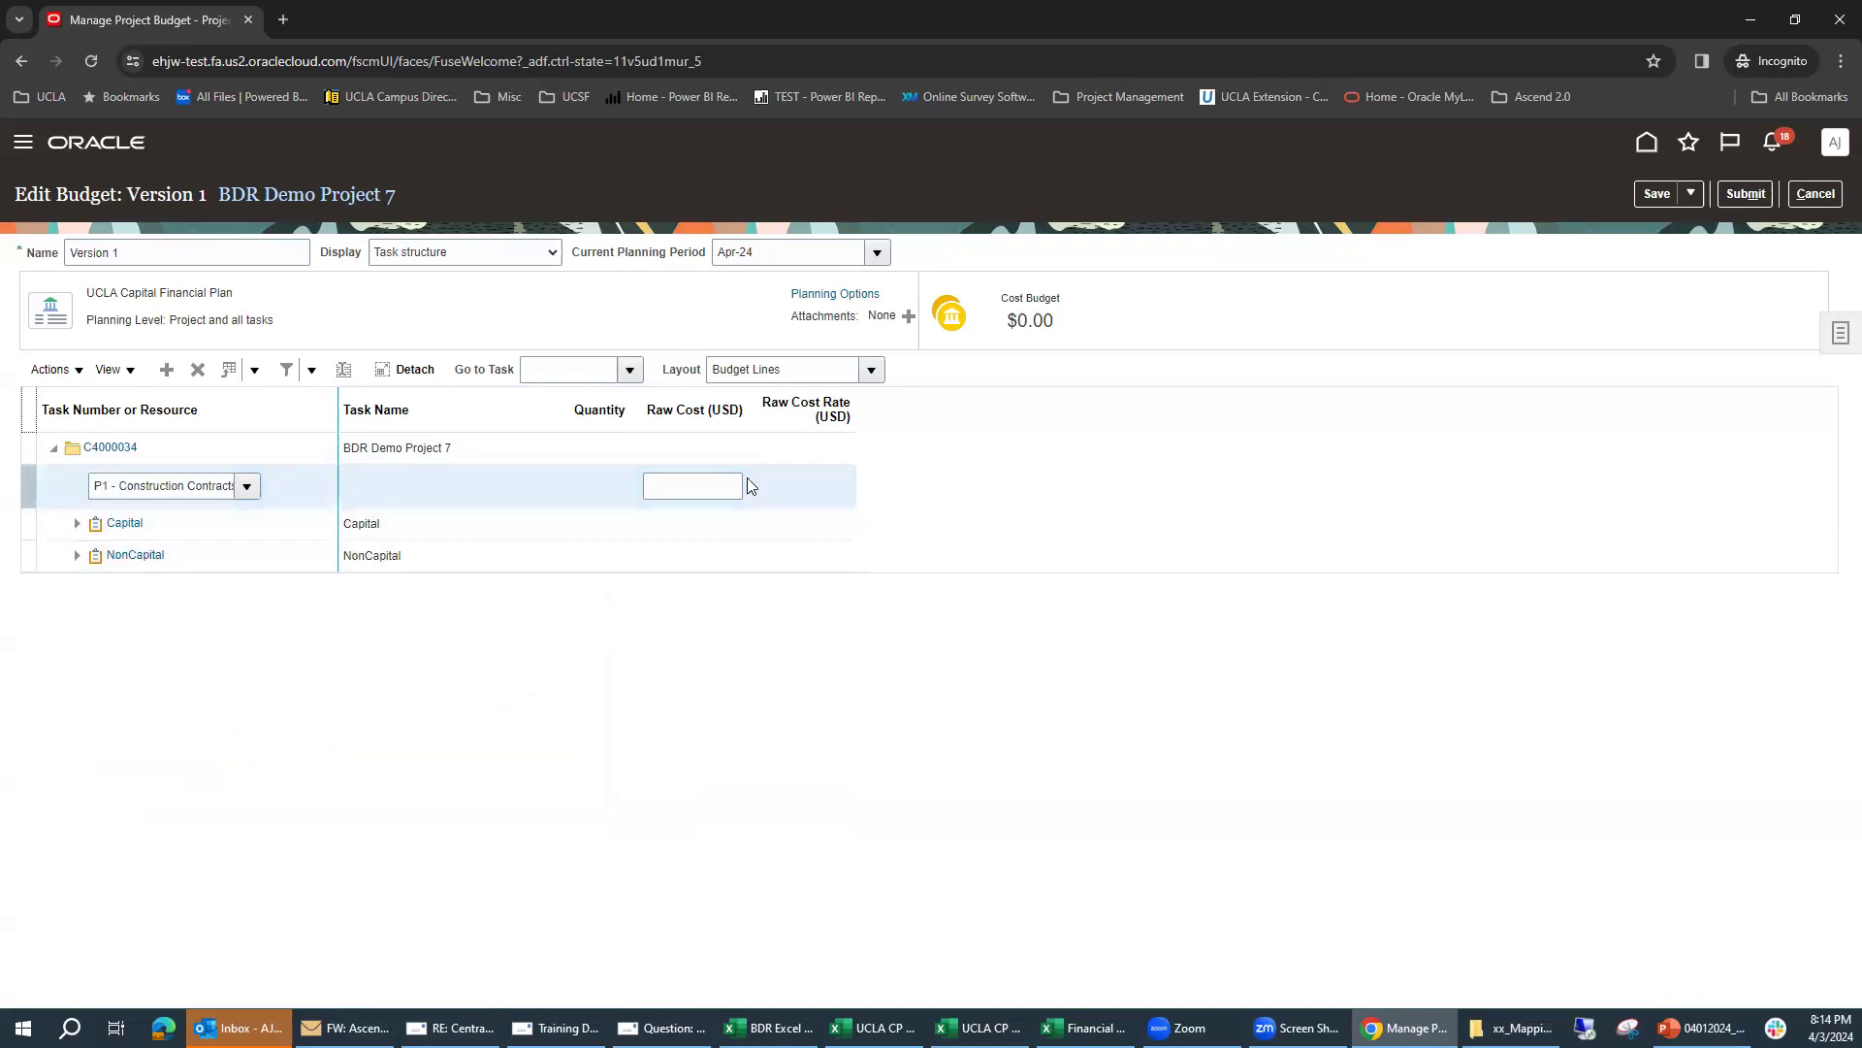
pyautogui.click(695, 486)
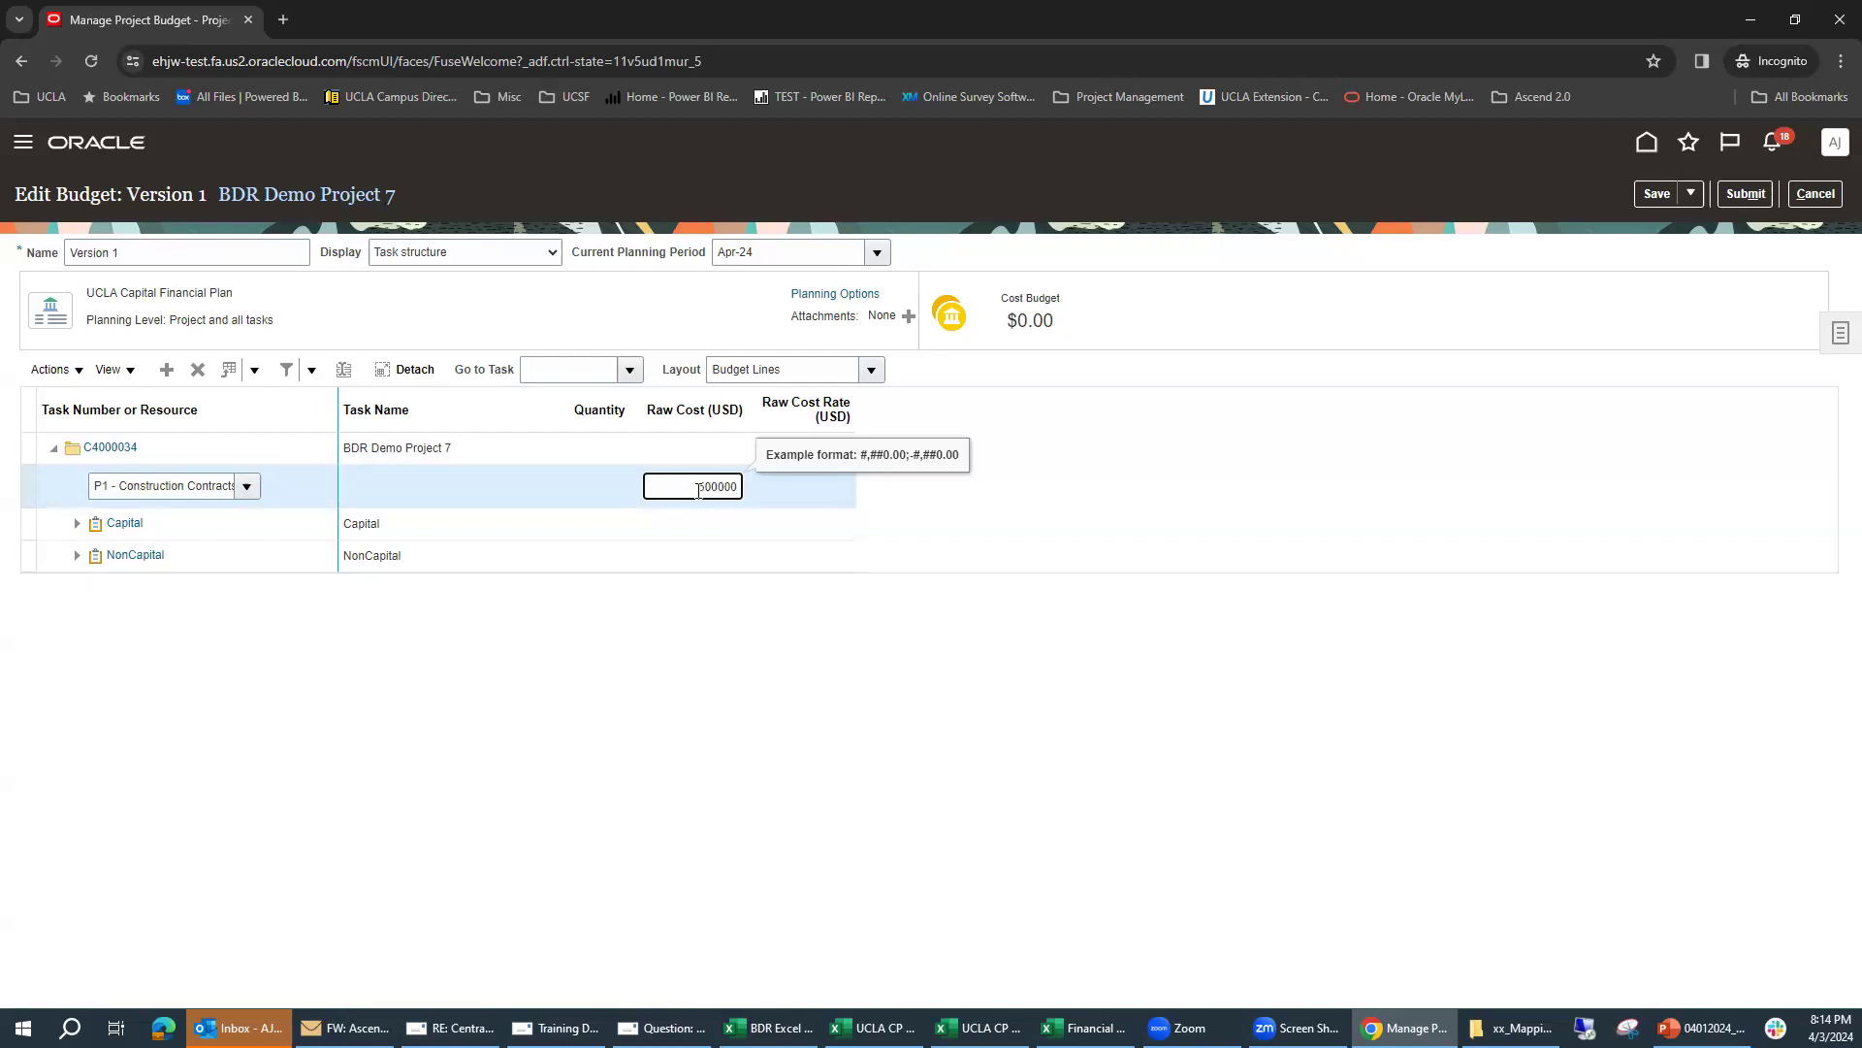
pyautogui.press('Return')
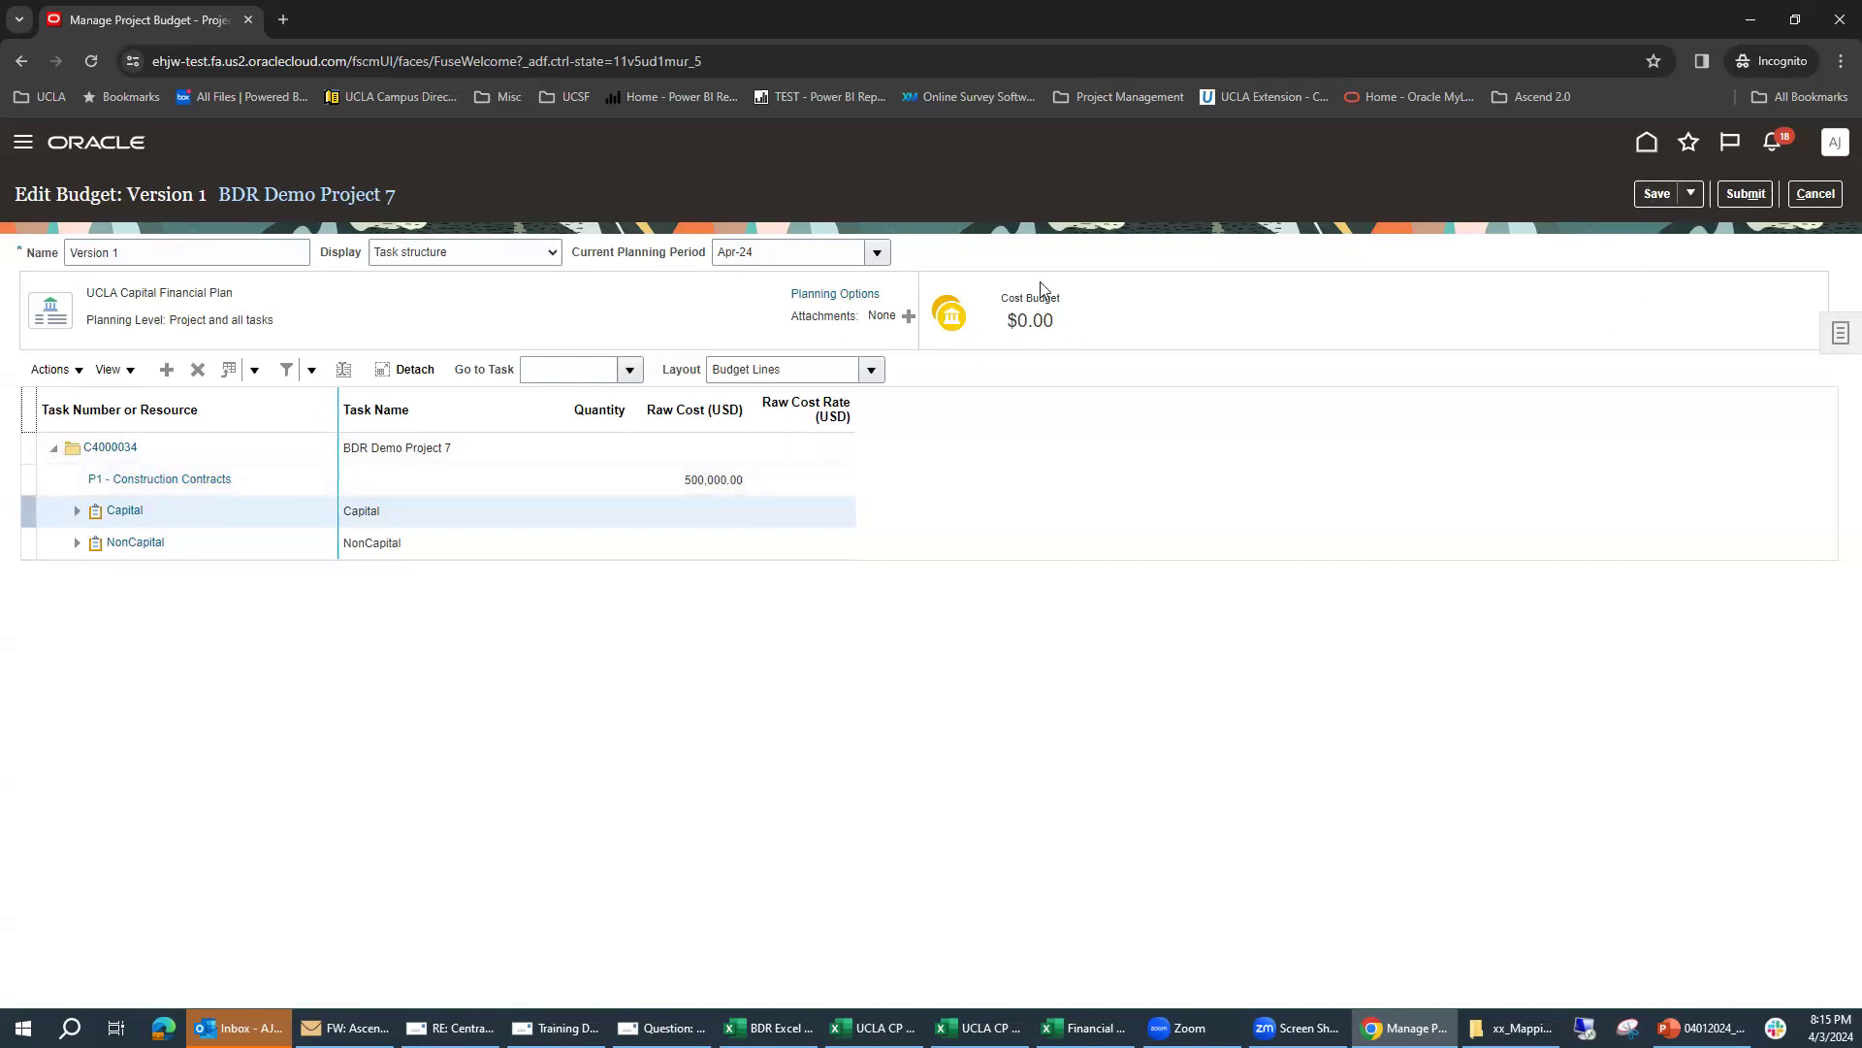
# Step: Save the budget and submit Version 1 without creating a primary forecast upon approval
pyautogui.click(1653, 192)
pyautogui.click(1744, 195)
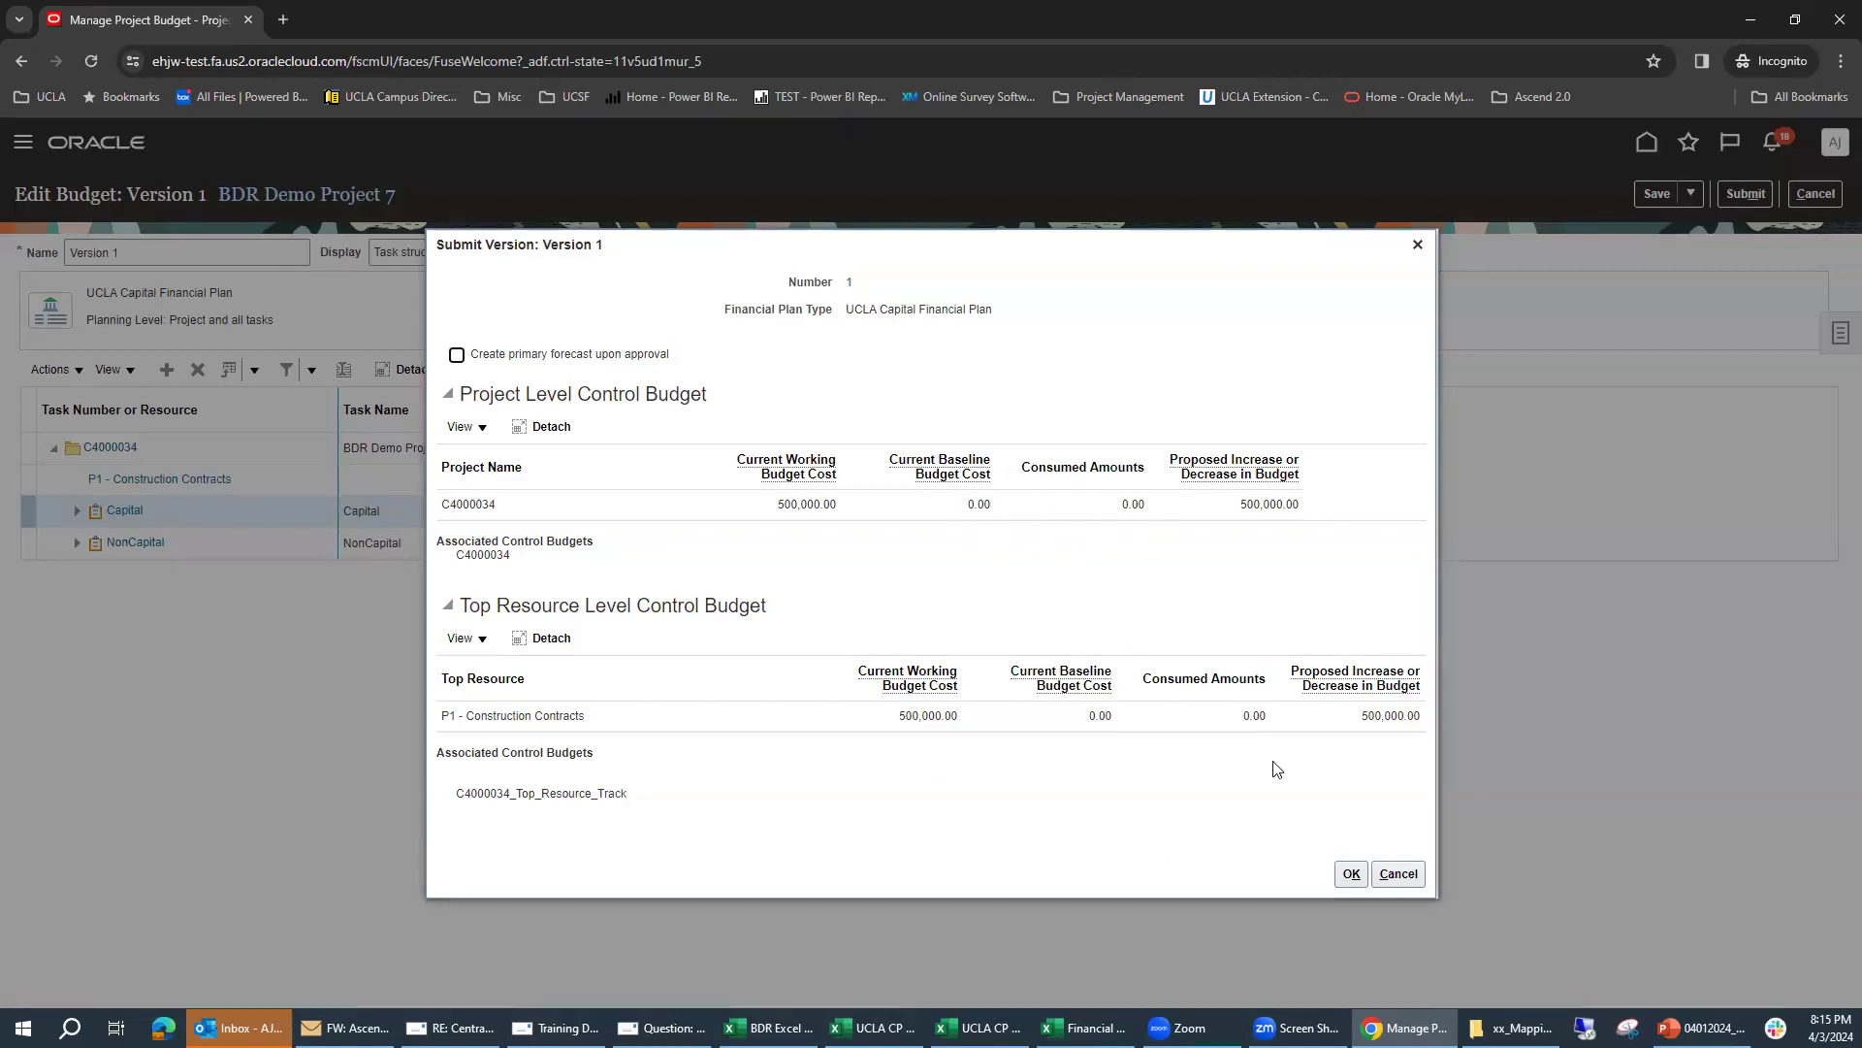
pyautogui.click(1354, 878)
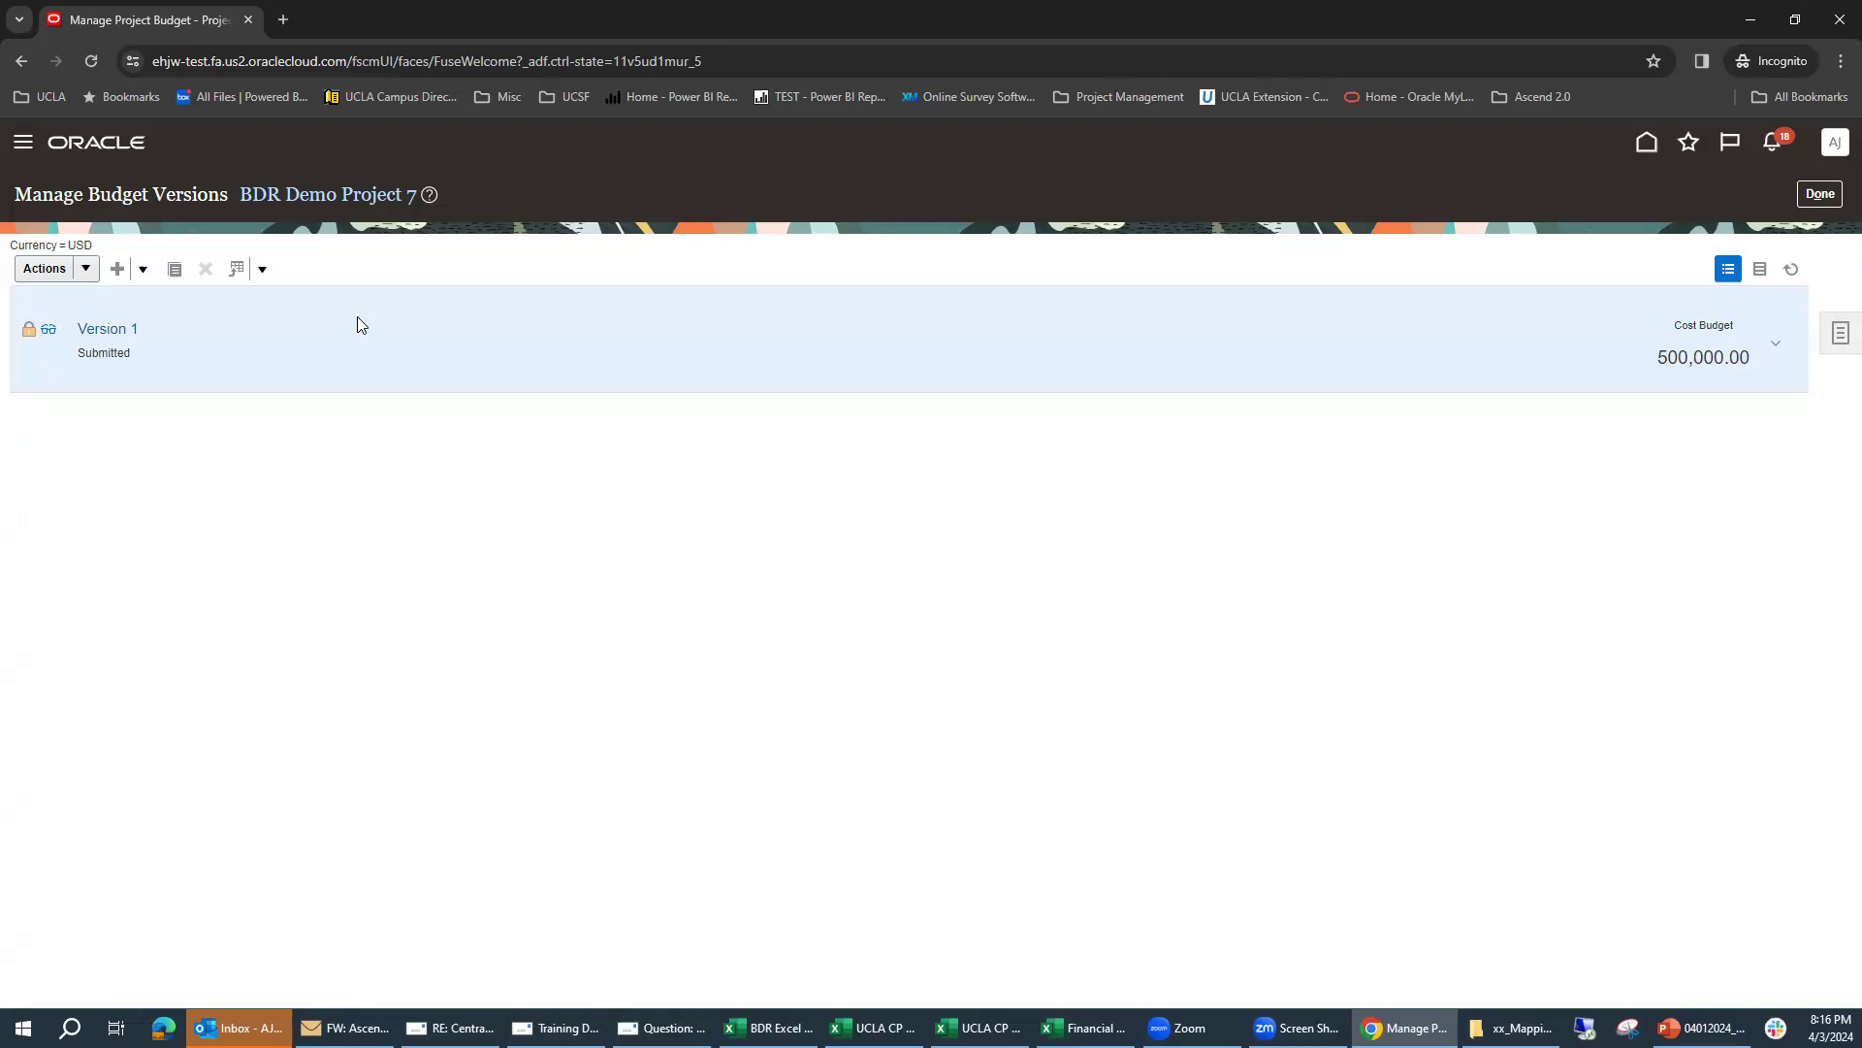
# Step: Review the approval history of budget Version 1, and leave the project's budget versions
pyautogui.click(48, 337)
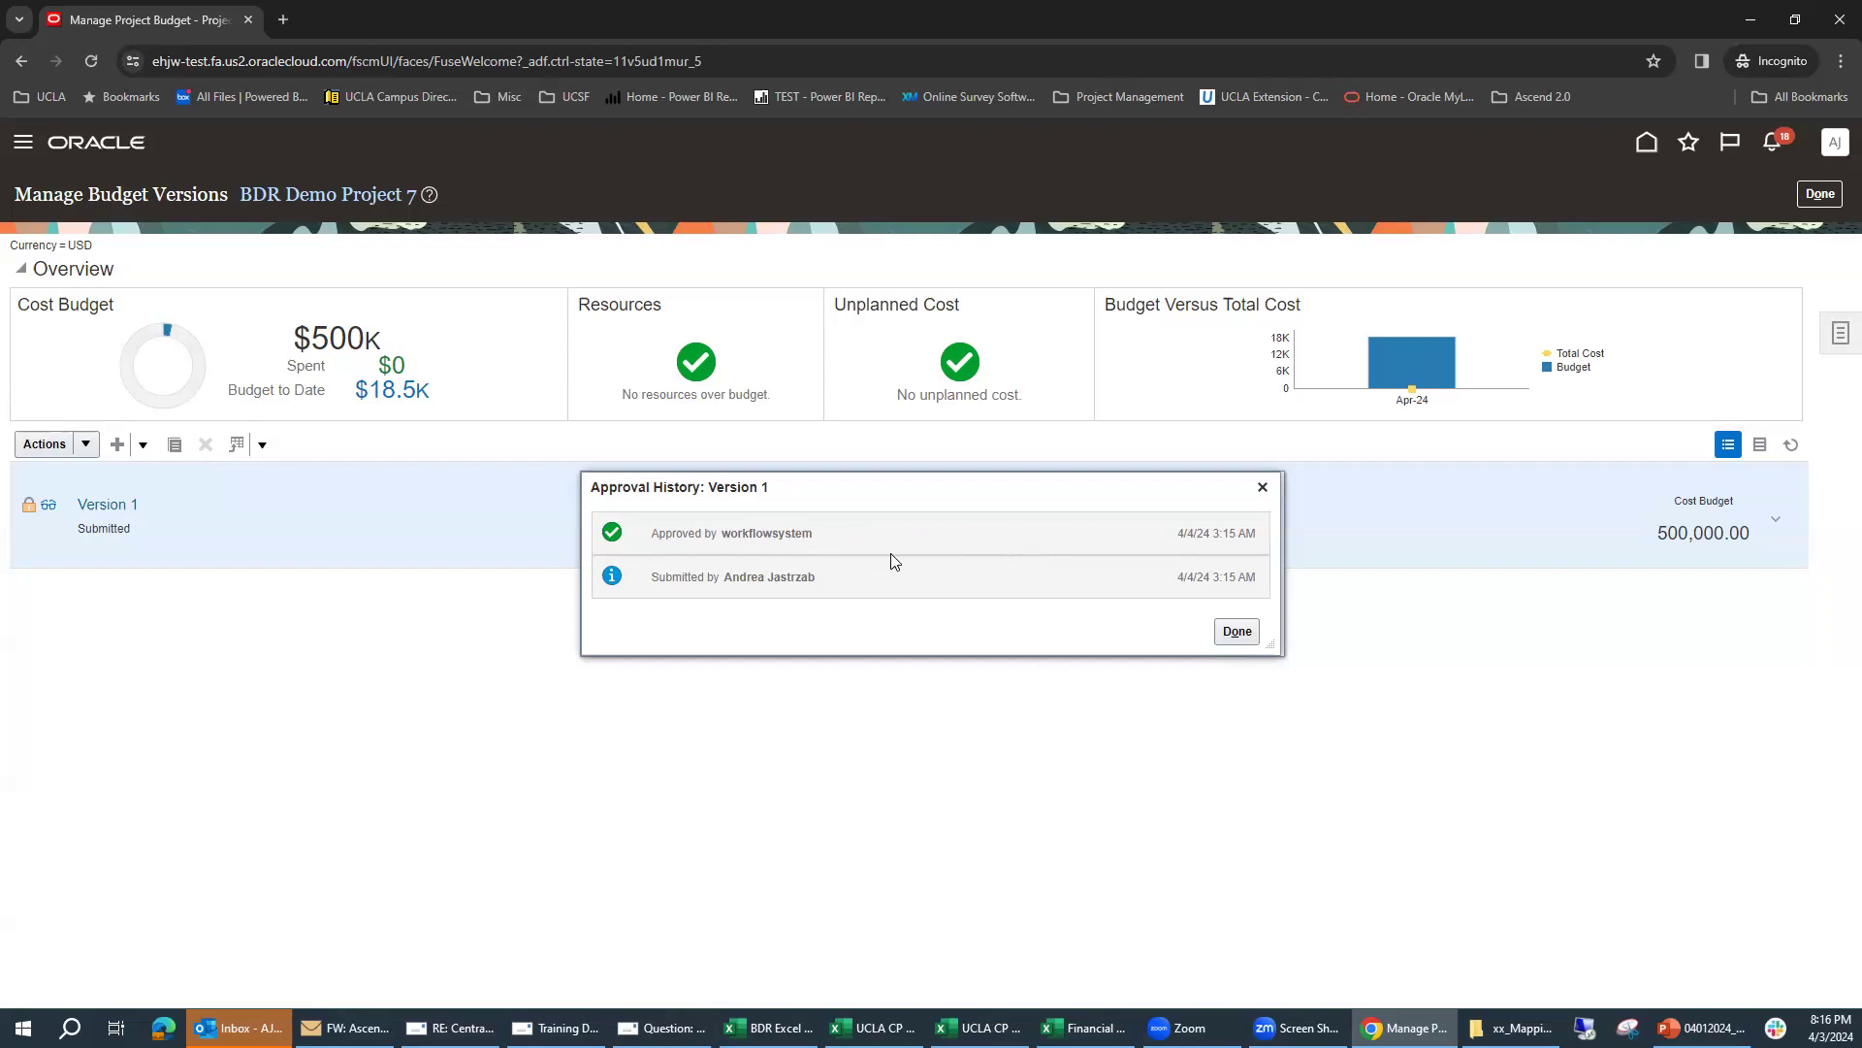
pyautogui.moveTo(786, 533); pyautogui.dragTo(804, 534)
pyautogui.click(1238, 632)
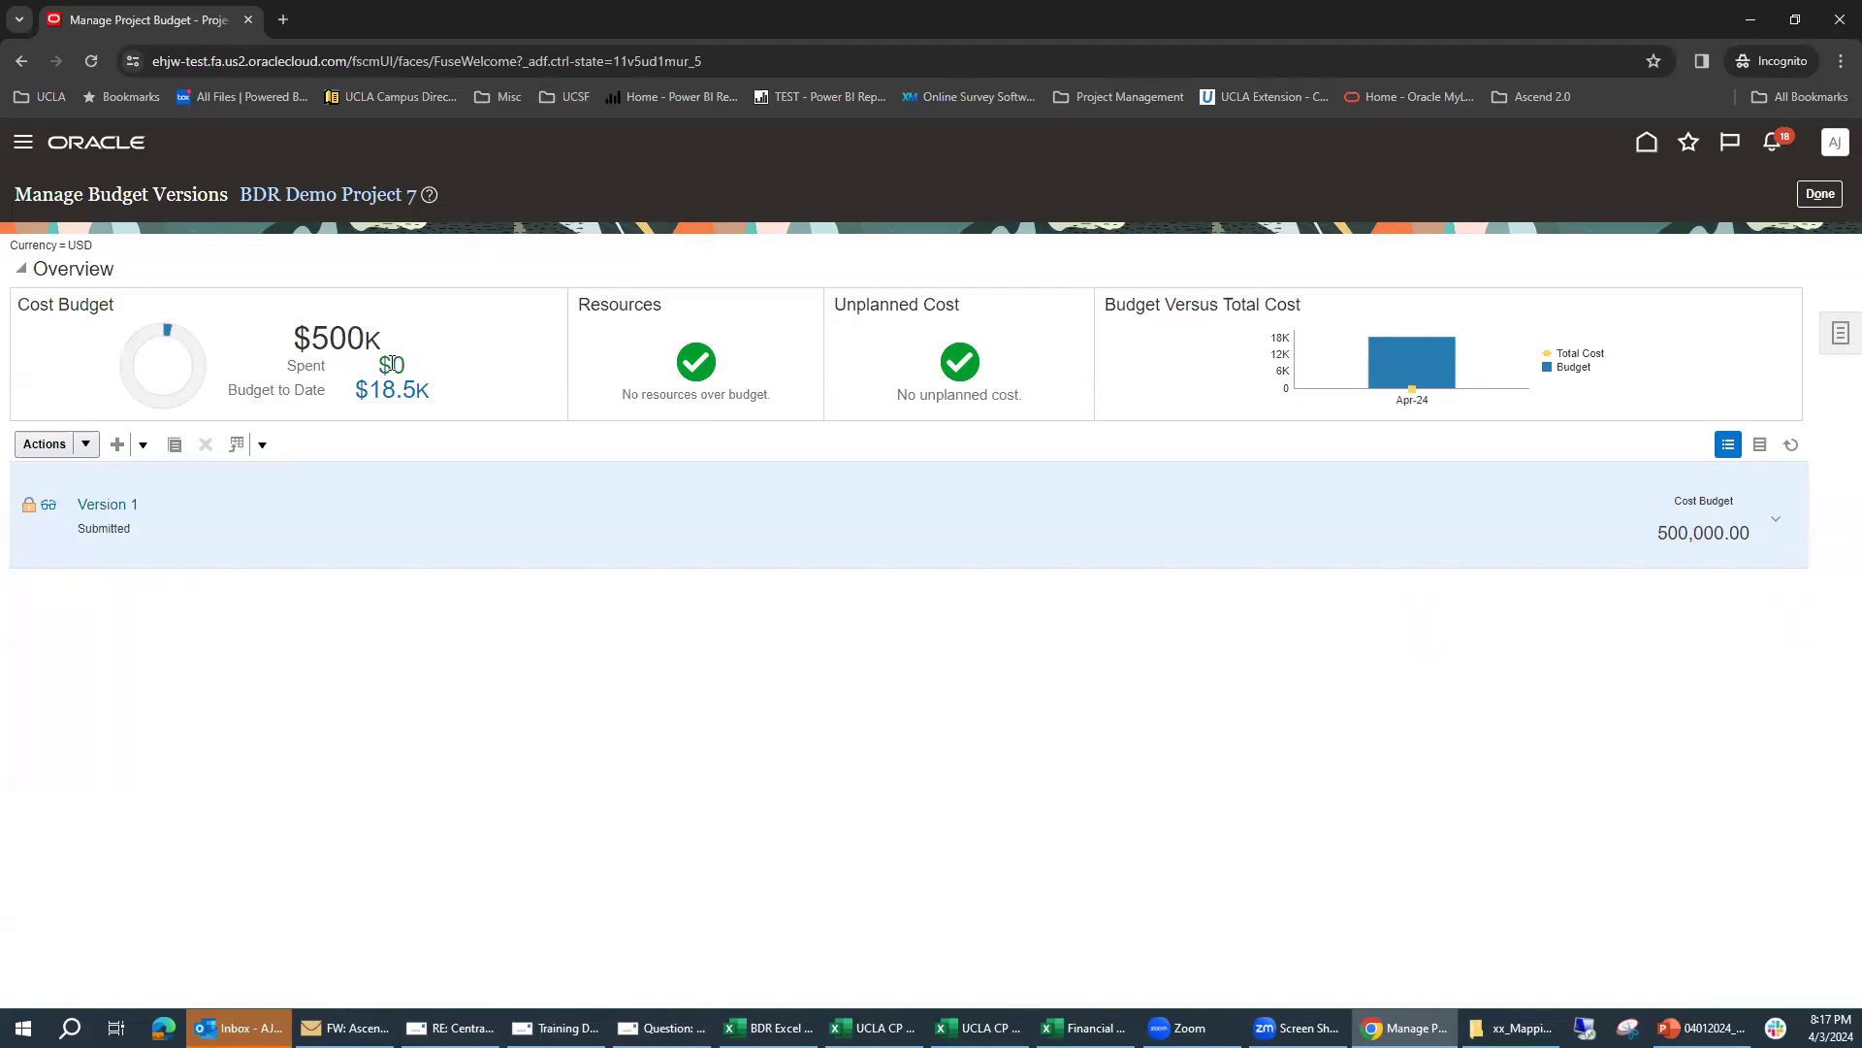
pyautogui.click(1819, 195)
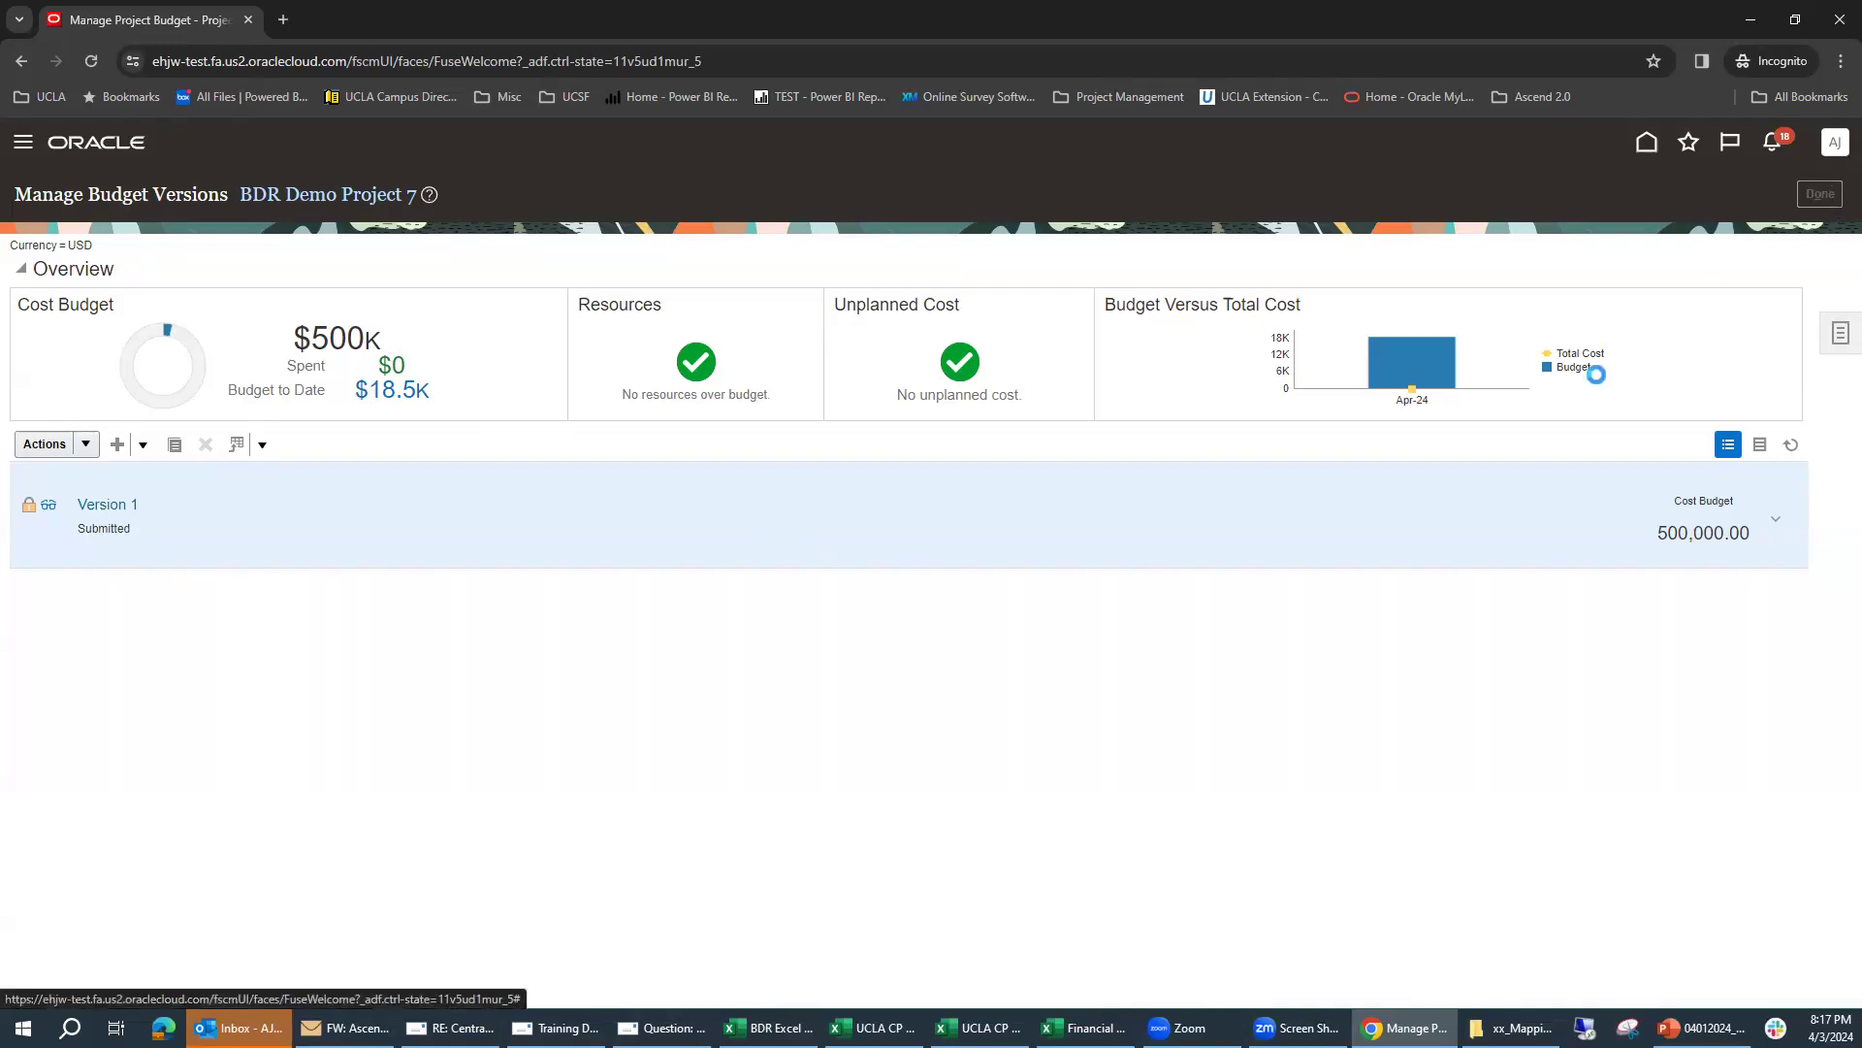